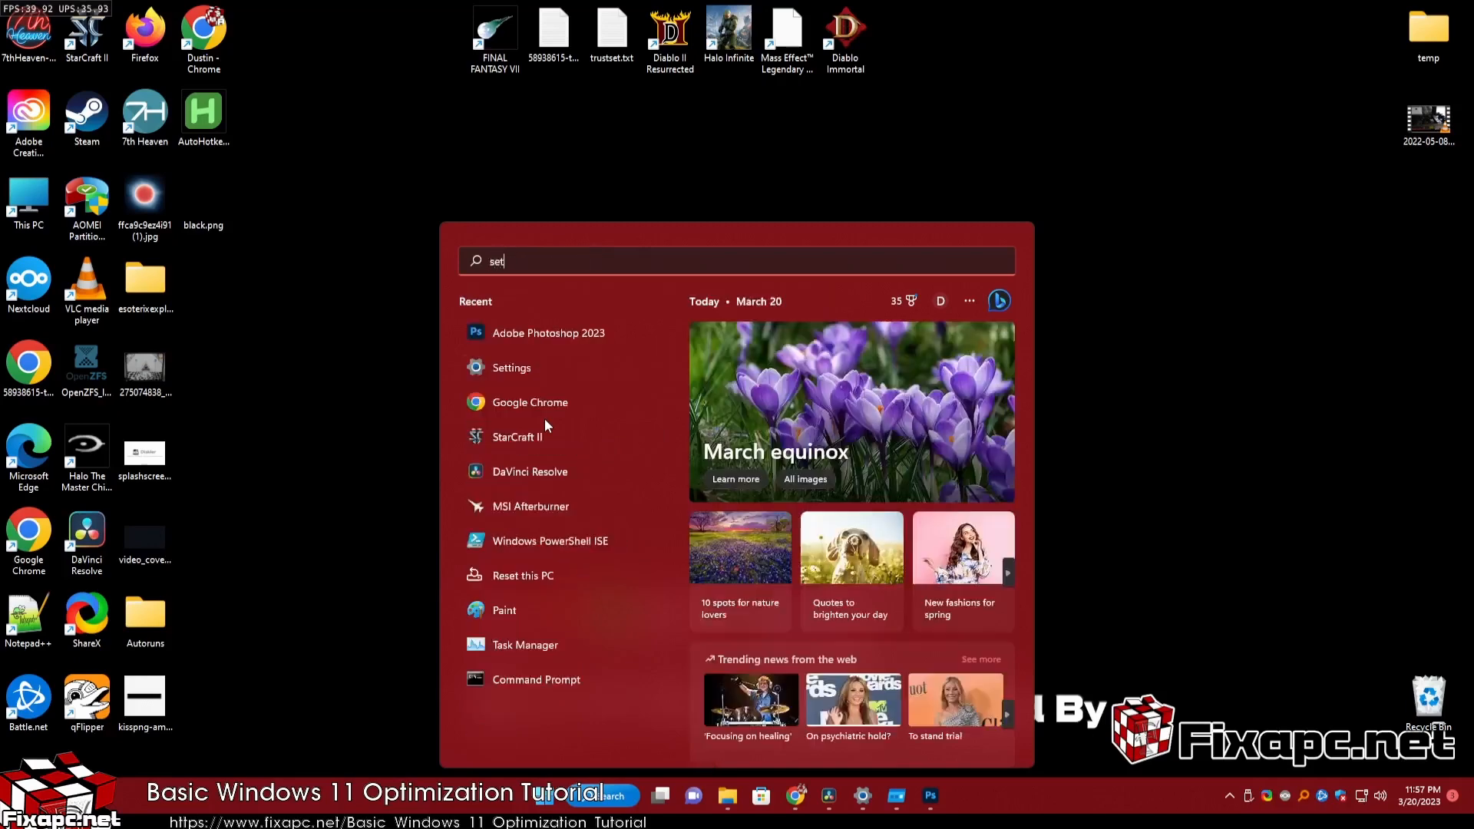
Step: Open the Windows Settings app and view the Colors page under Personalization
text(settings)
click(536, 389)
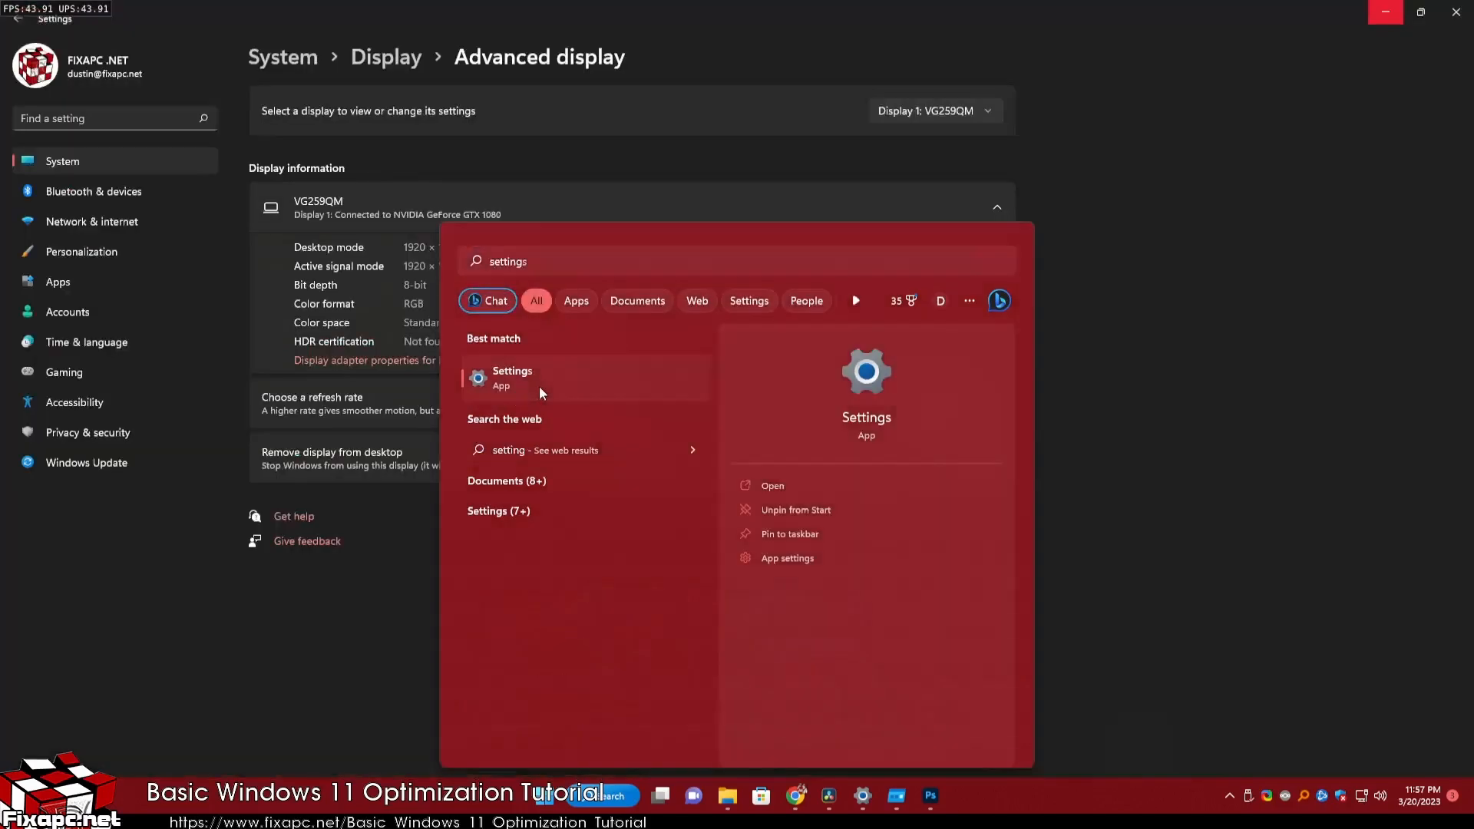
click(99, 246)
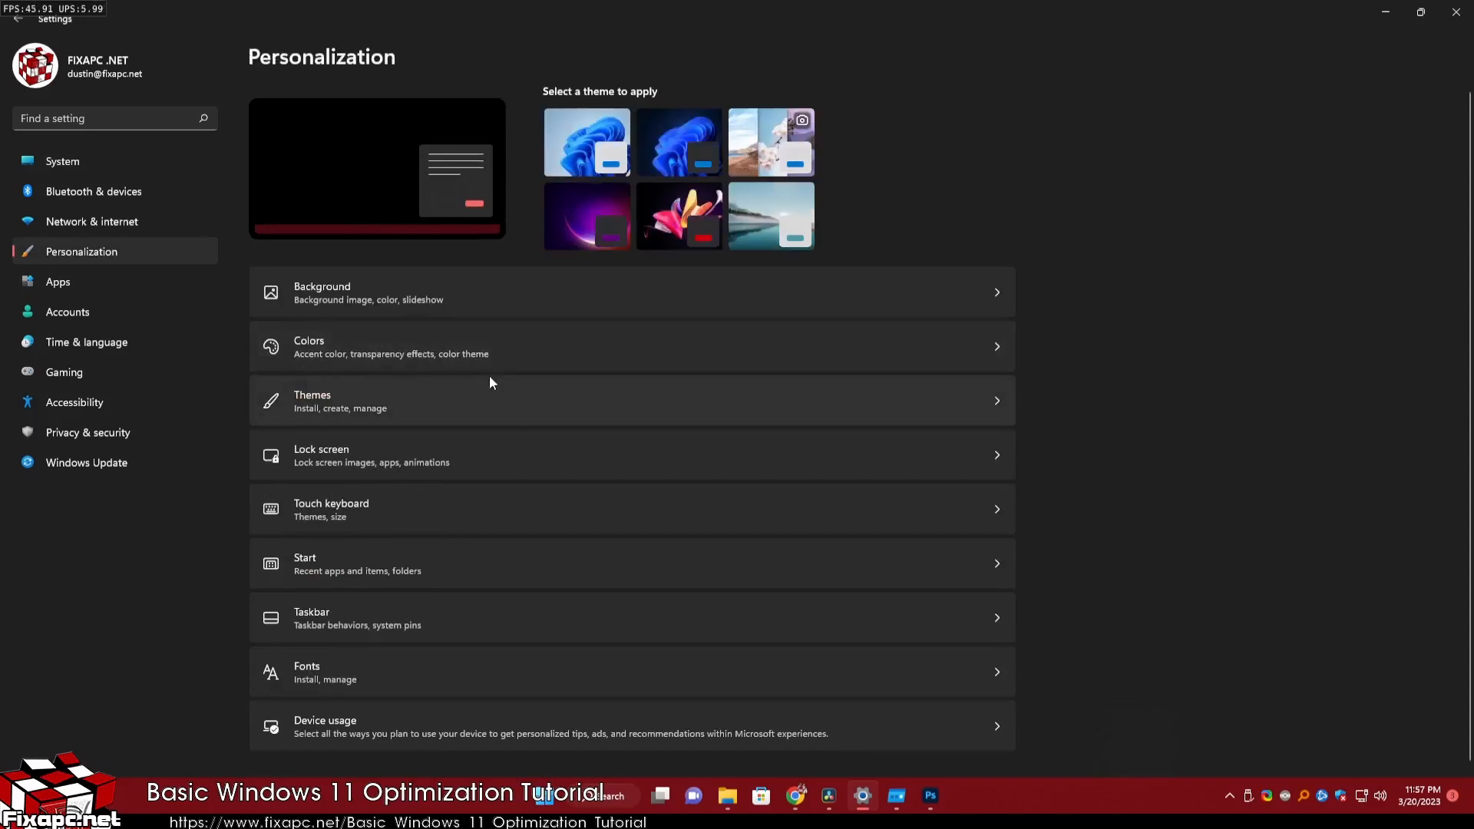
scroll(565, 519, down, 2)
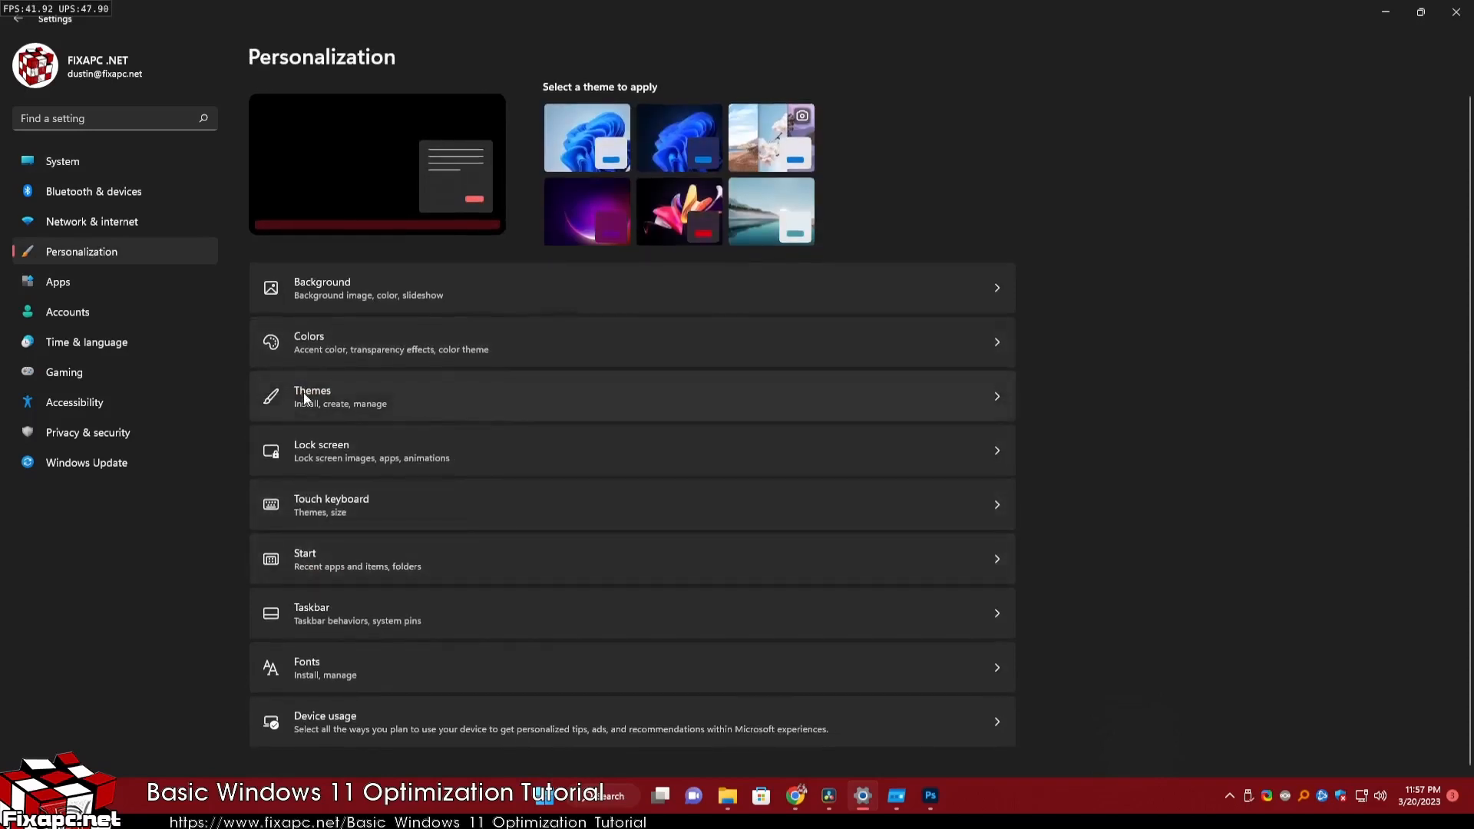
click(371, 343)
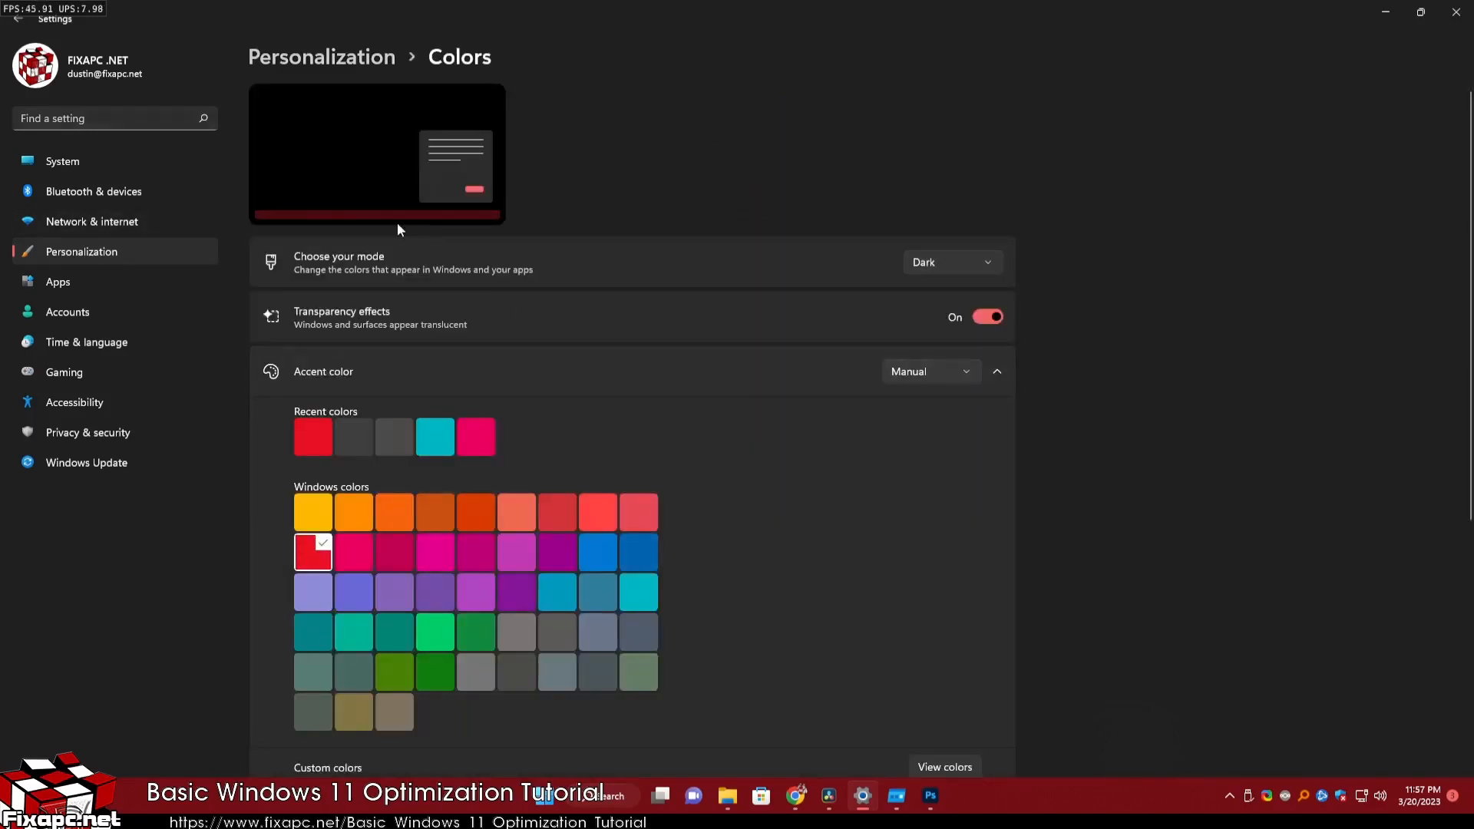
click(89, 116)
text(advanced)
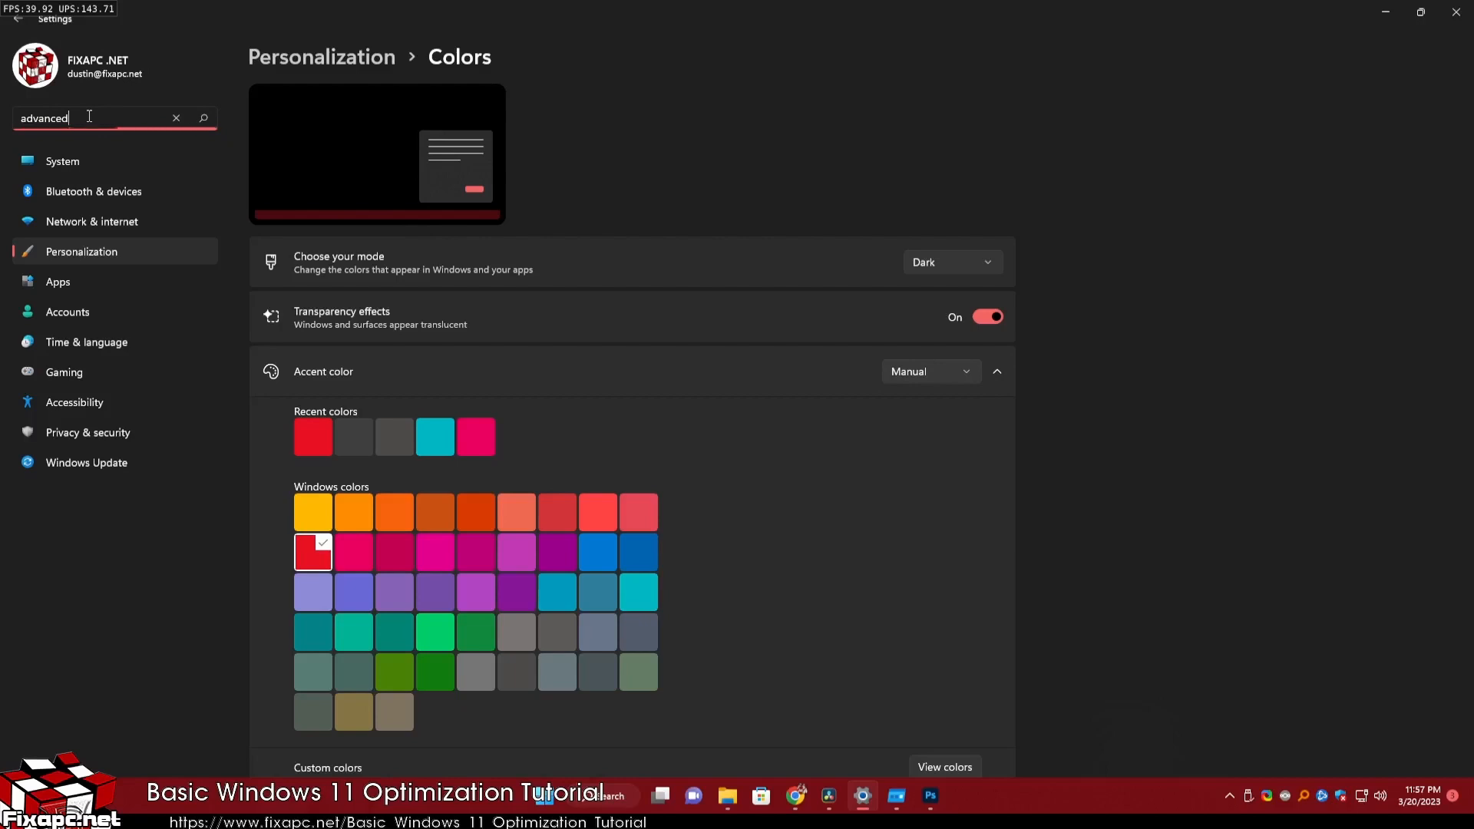
click(148, 576)
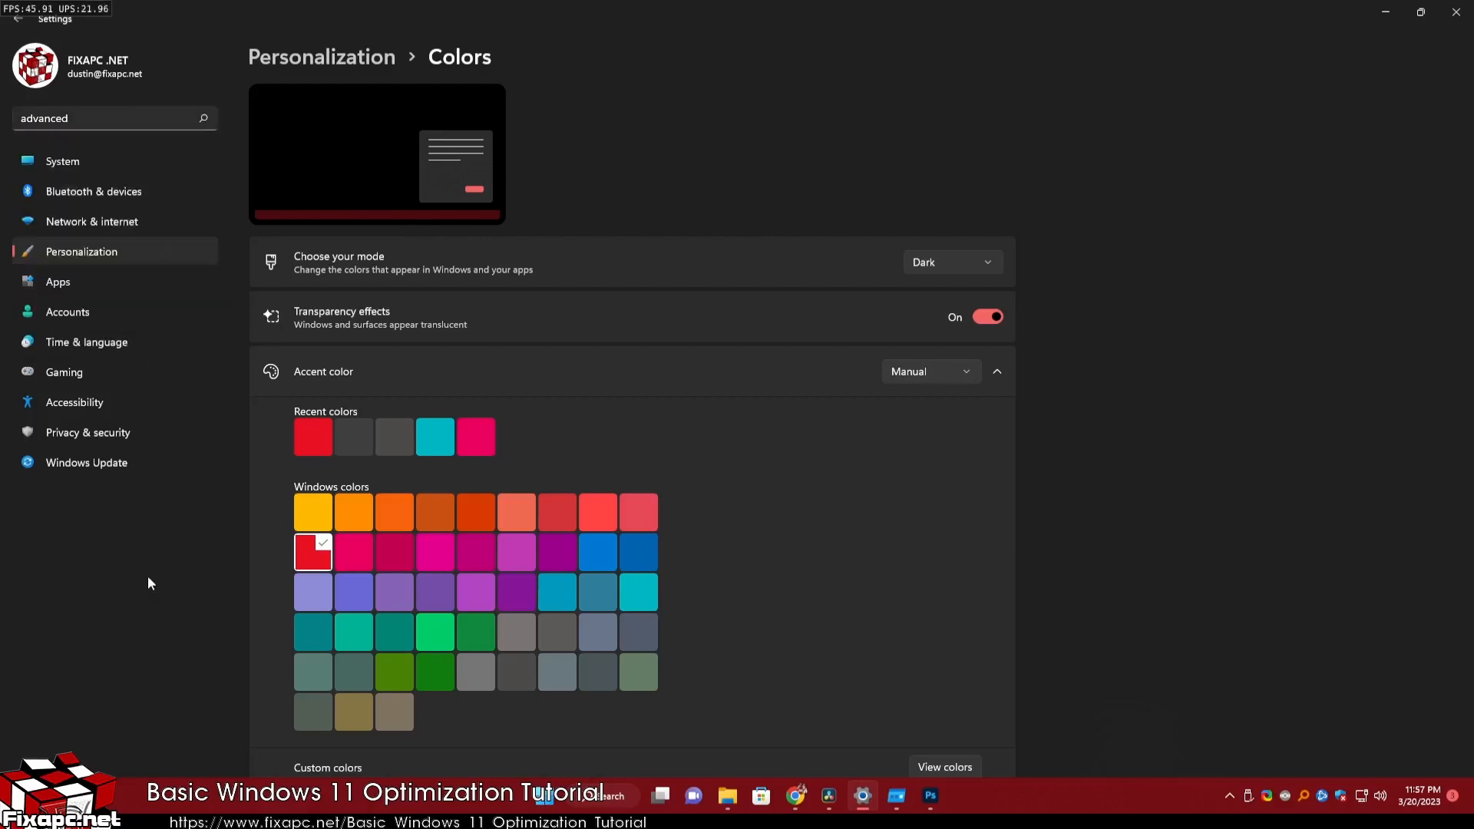
Step: Go to the system's About page and open the advanced system settings
click(67, 159)
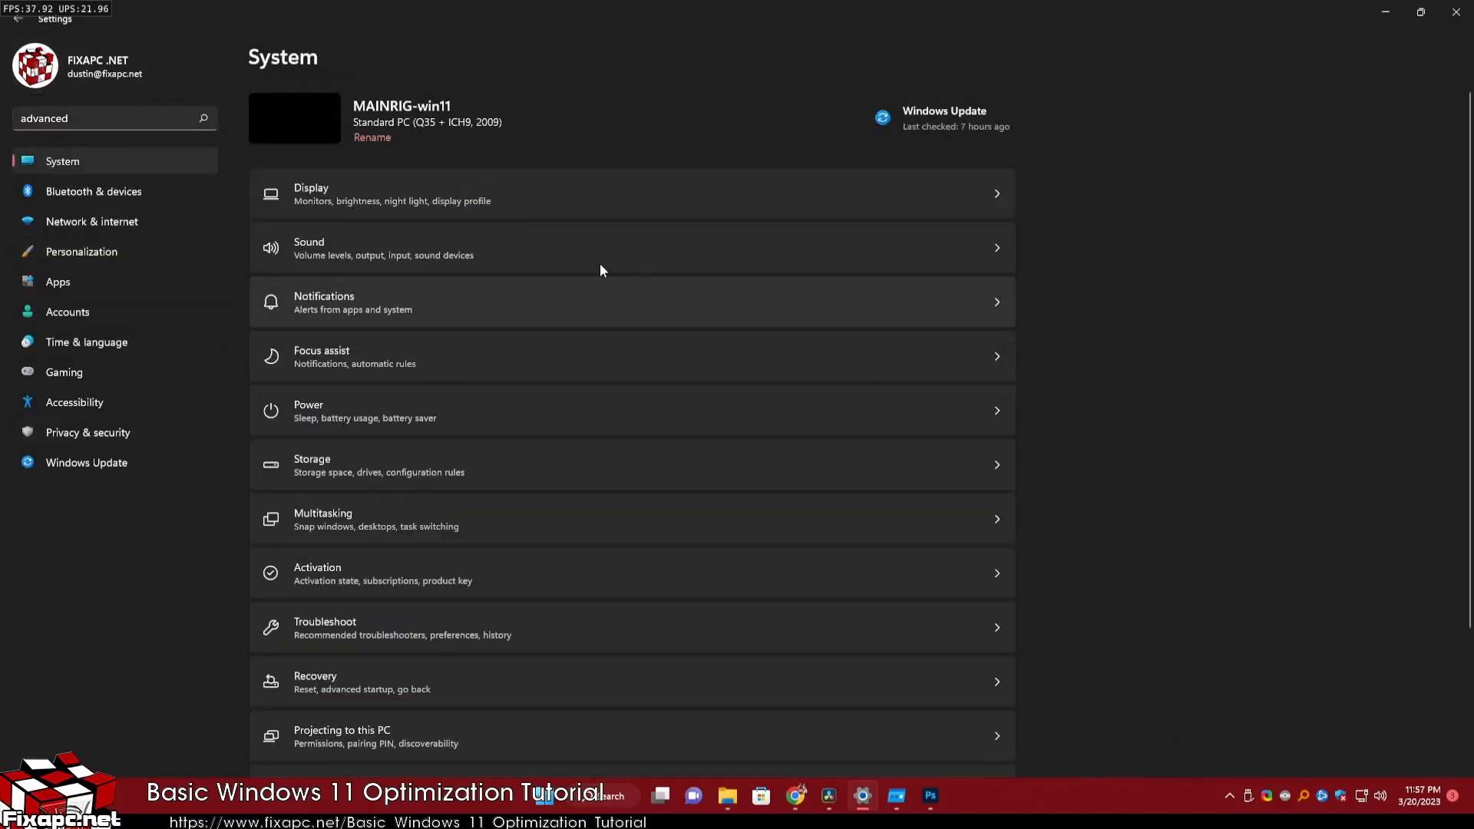
scroll(674, 484, down, 3)
scroll(672, 499, up, 3)
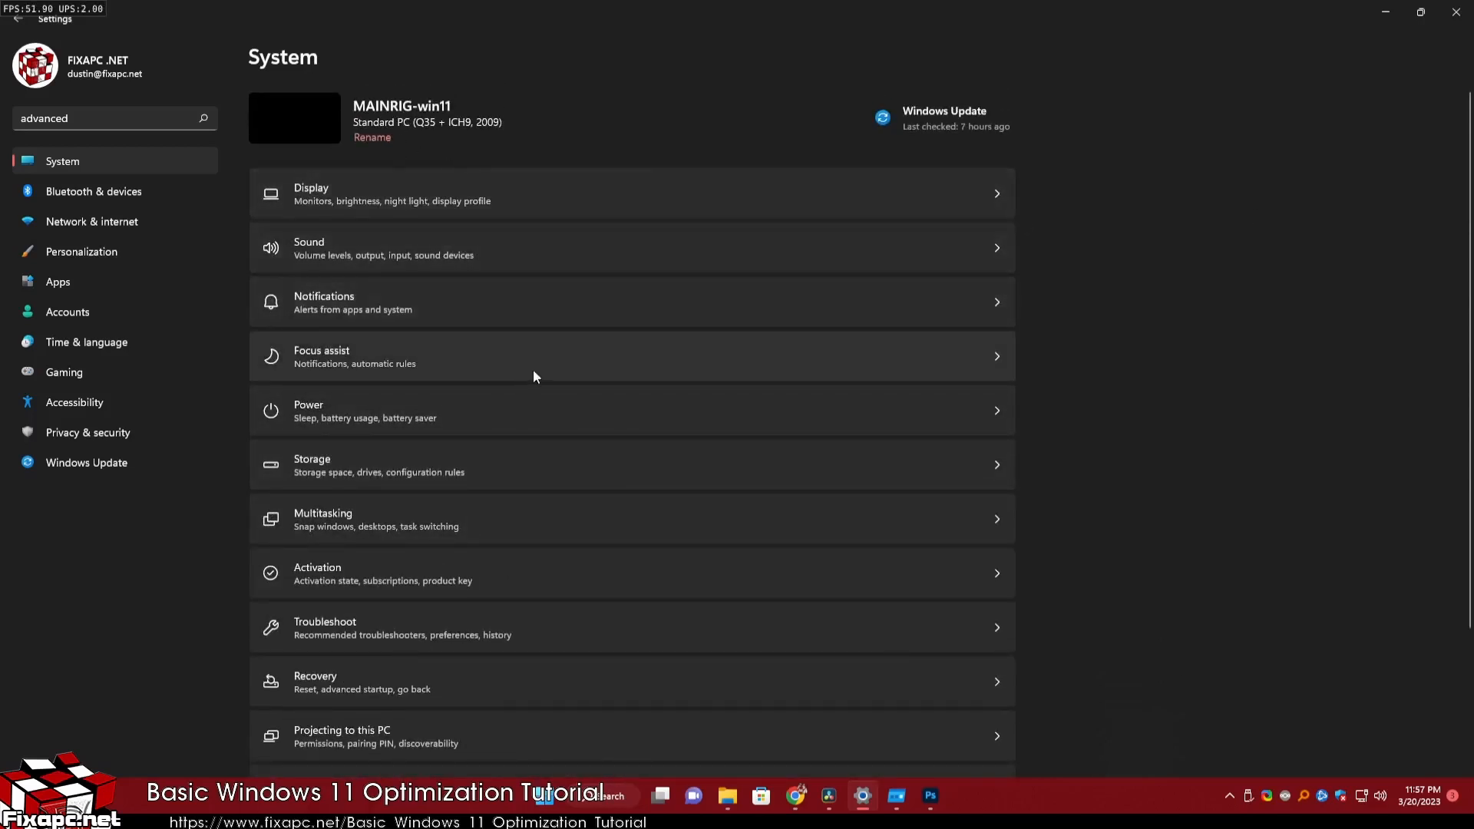
scroll(533, 371, down, 3)
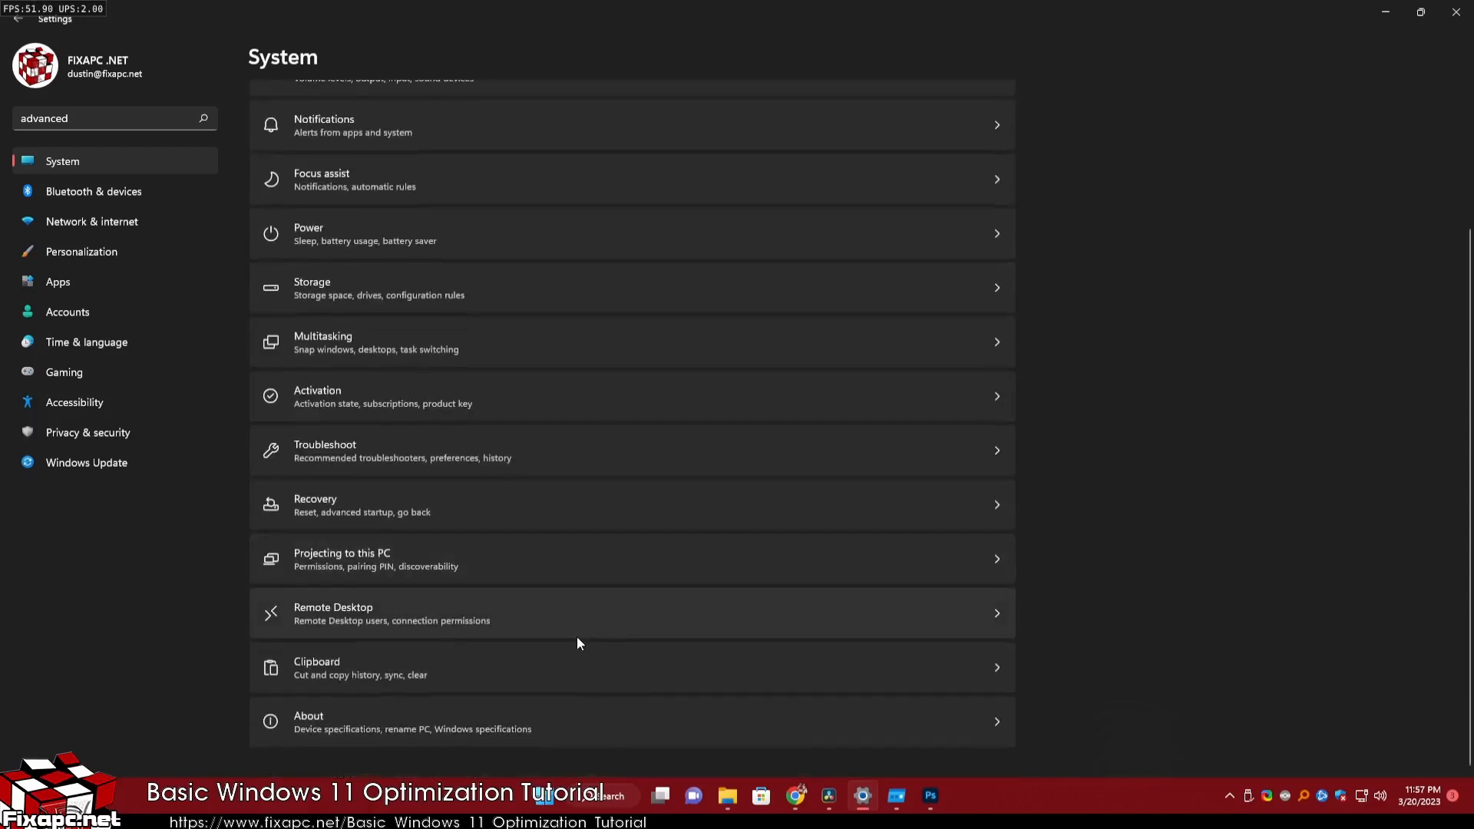
click(411, 733)
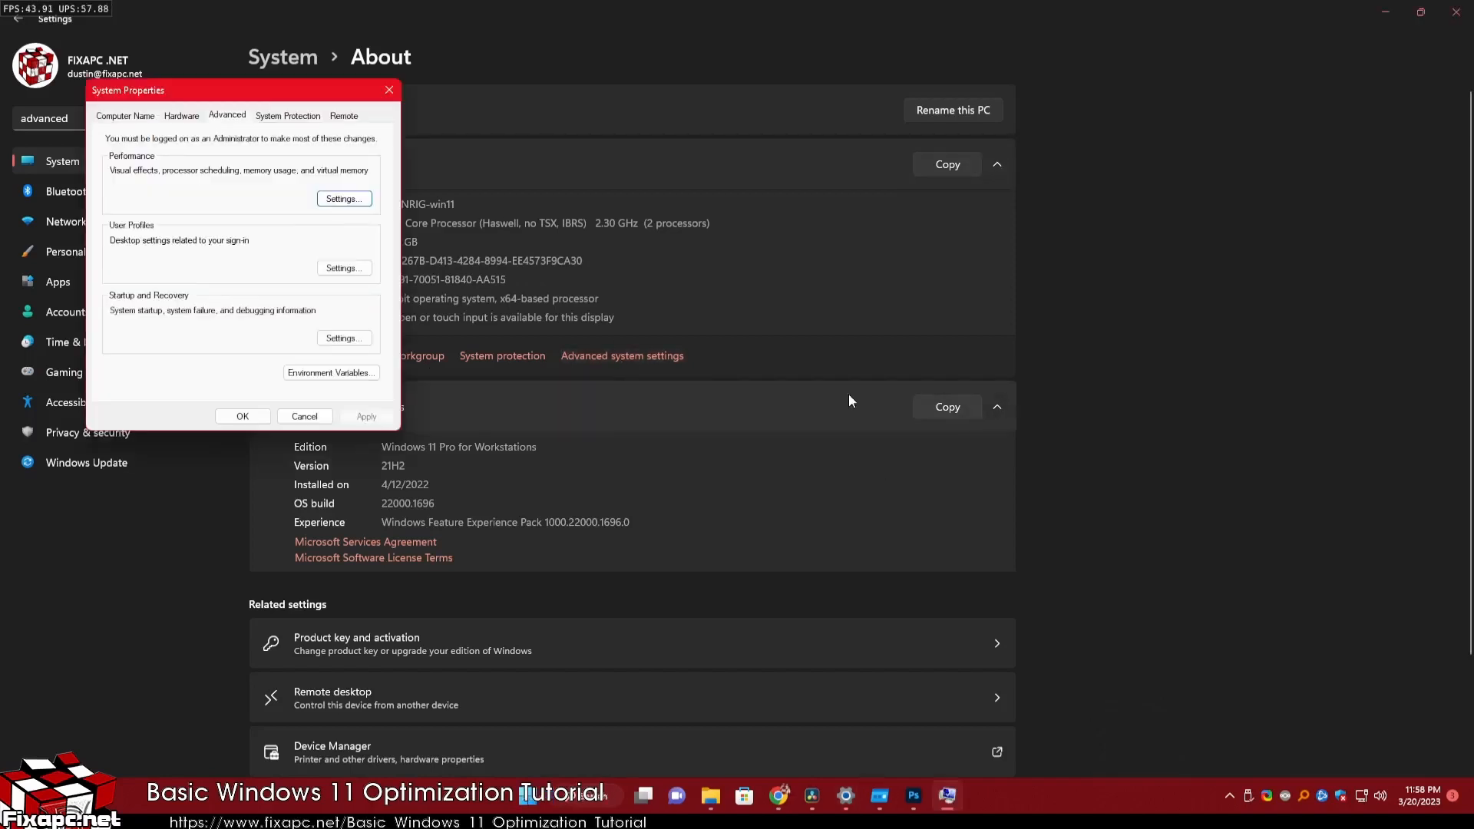
Step: Review the Custom visual effects in the performance options, accept them, close System Properties, and minimize Settings
click(352, 199)
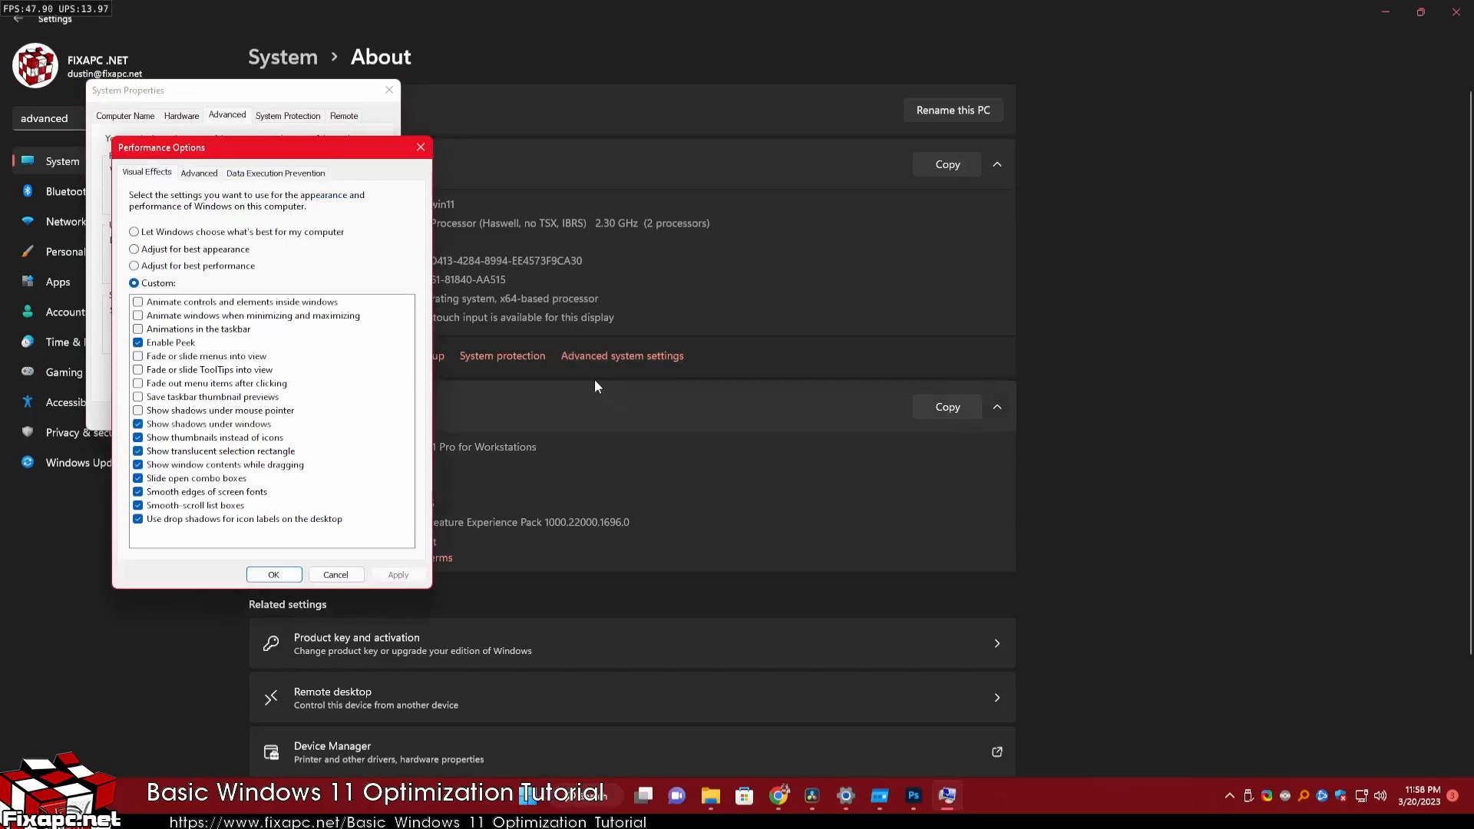
drag(270, 157, 1064, 304)
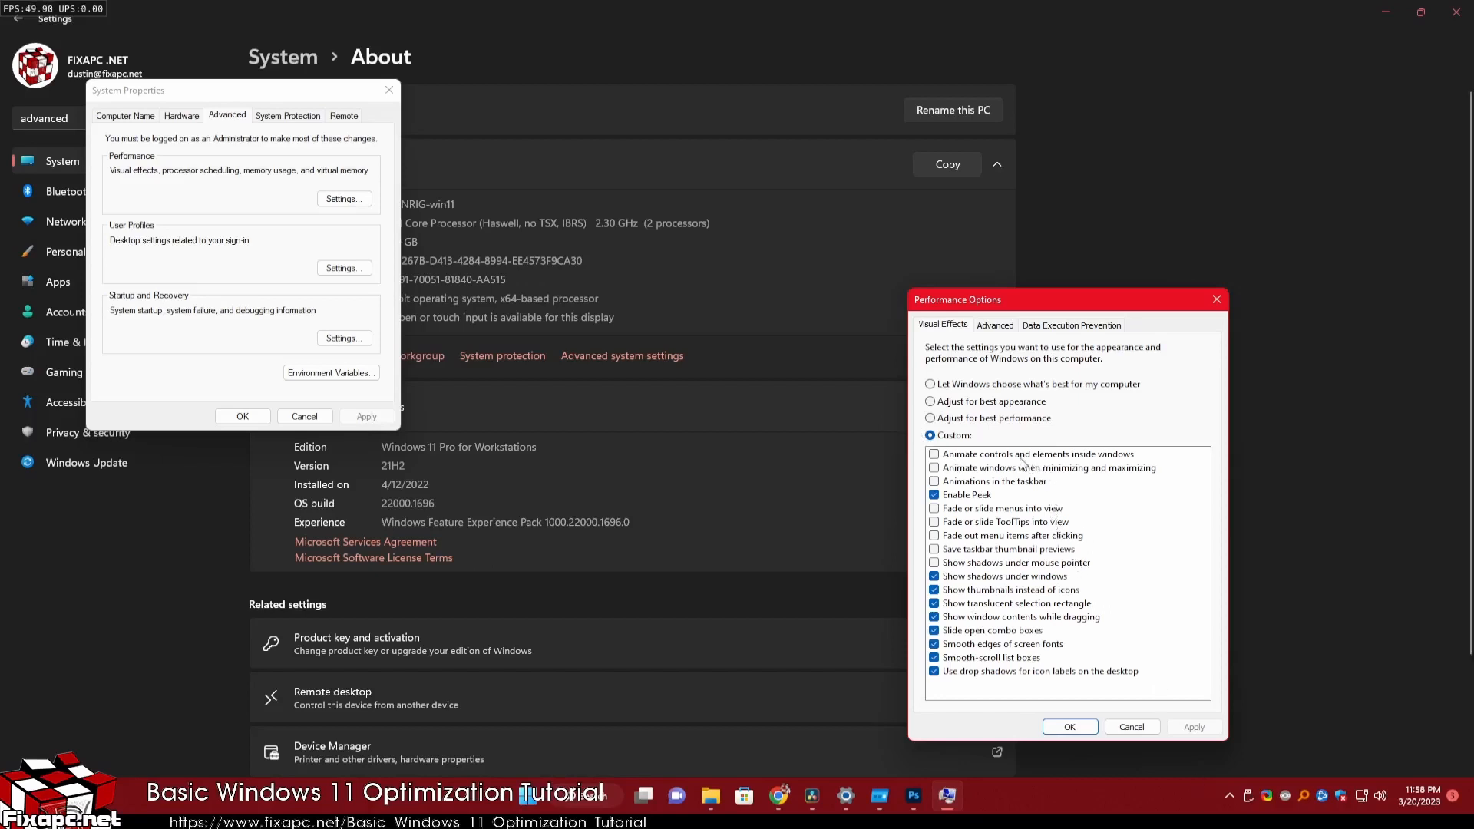
click(1070, 727)
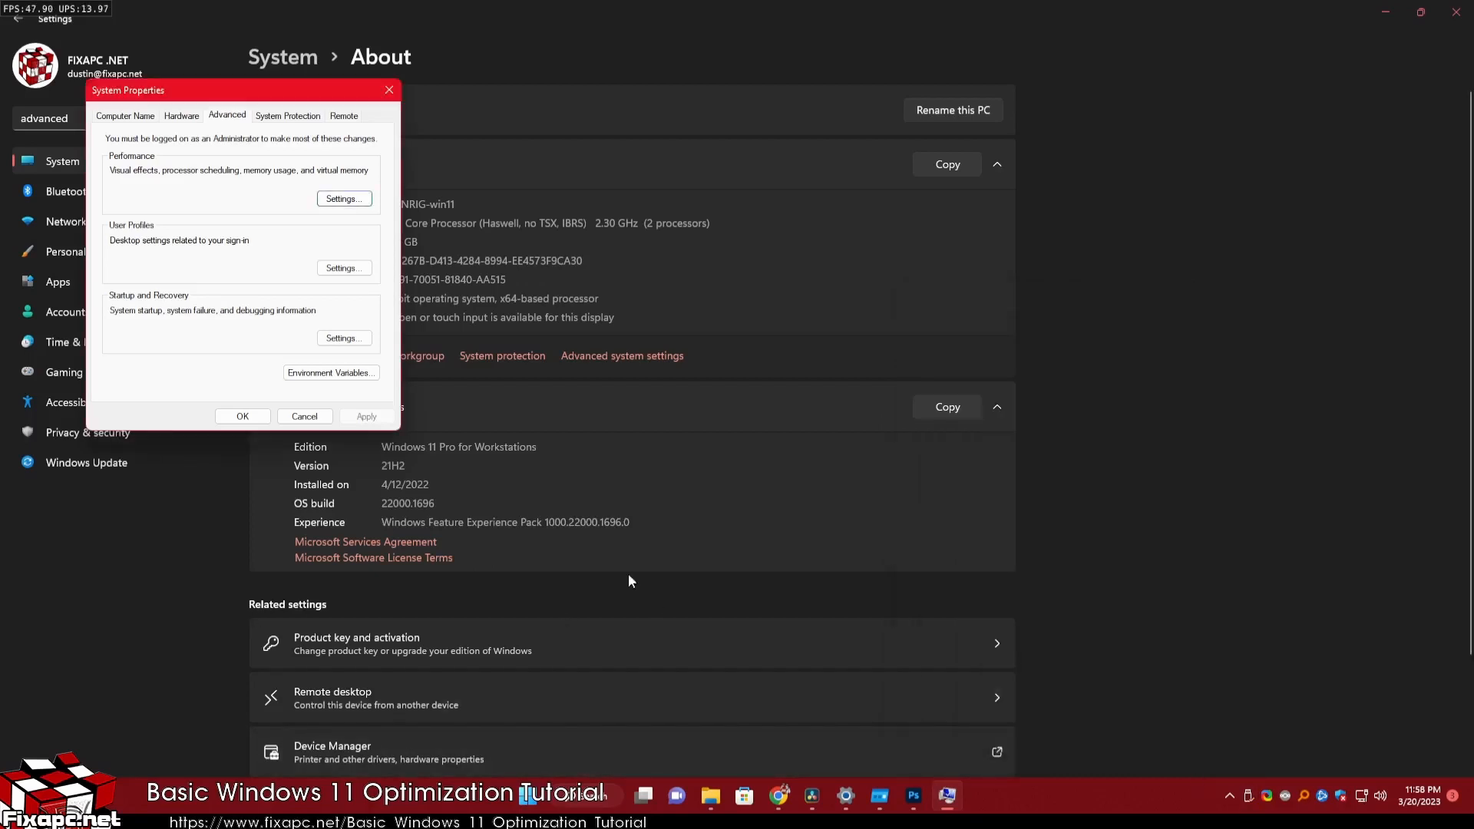
click(243, 416)
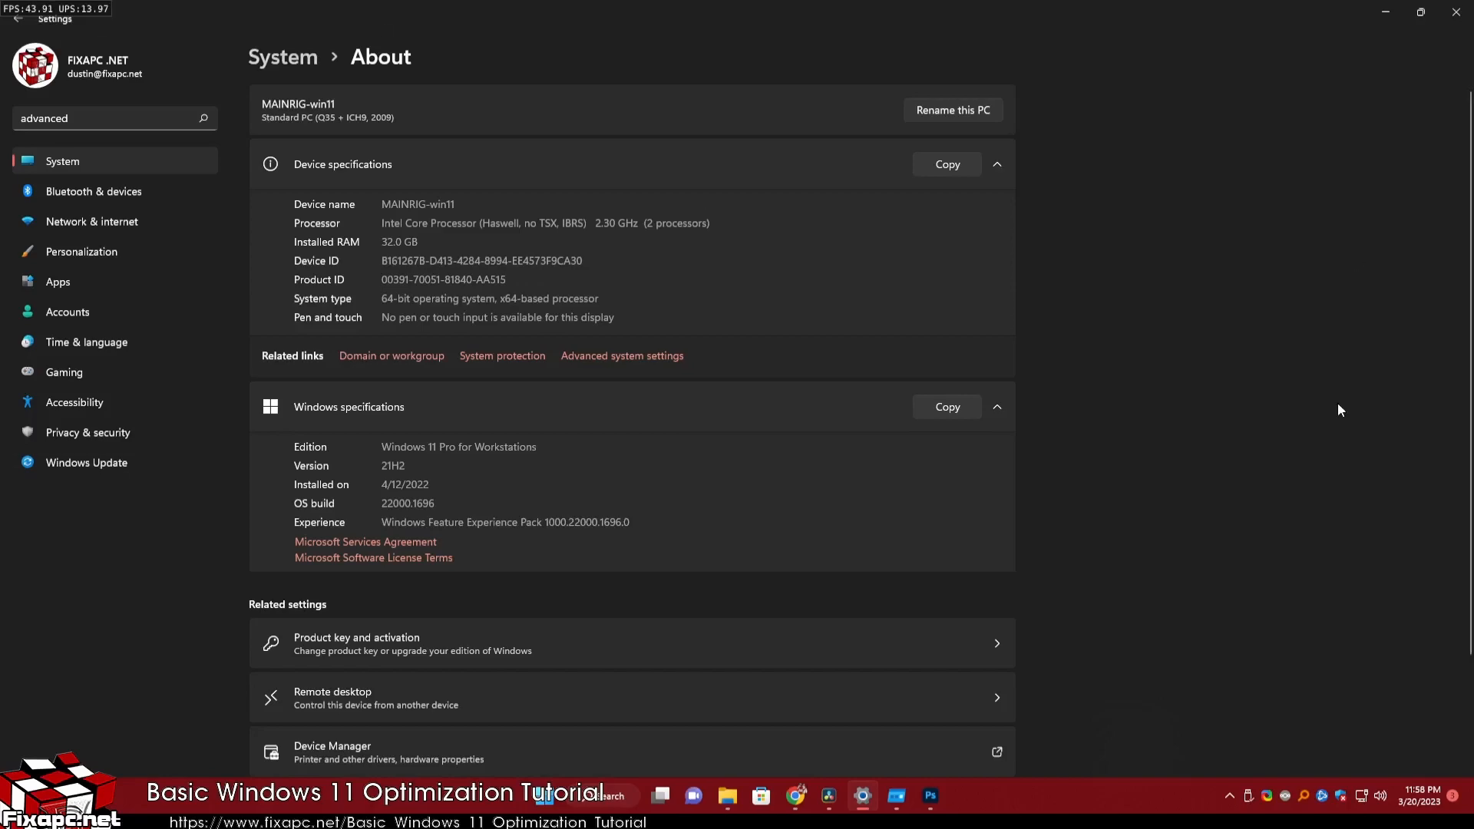
click(1384, 14)
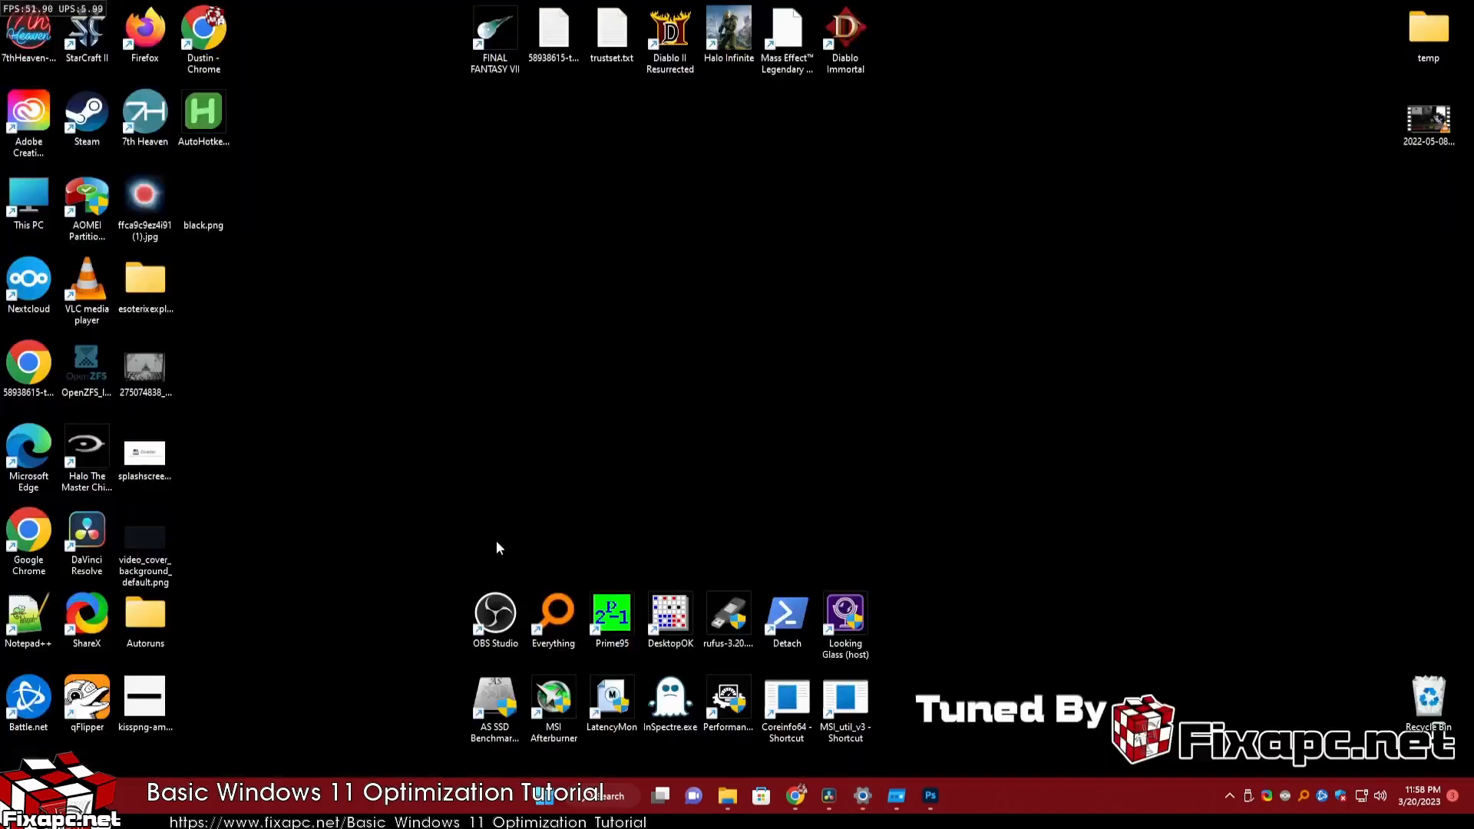
Step: Search Windows for msconfig.exe and launch System Configuration
key(super)
text(change screen saver)
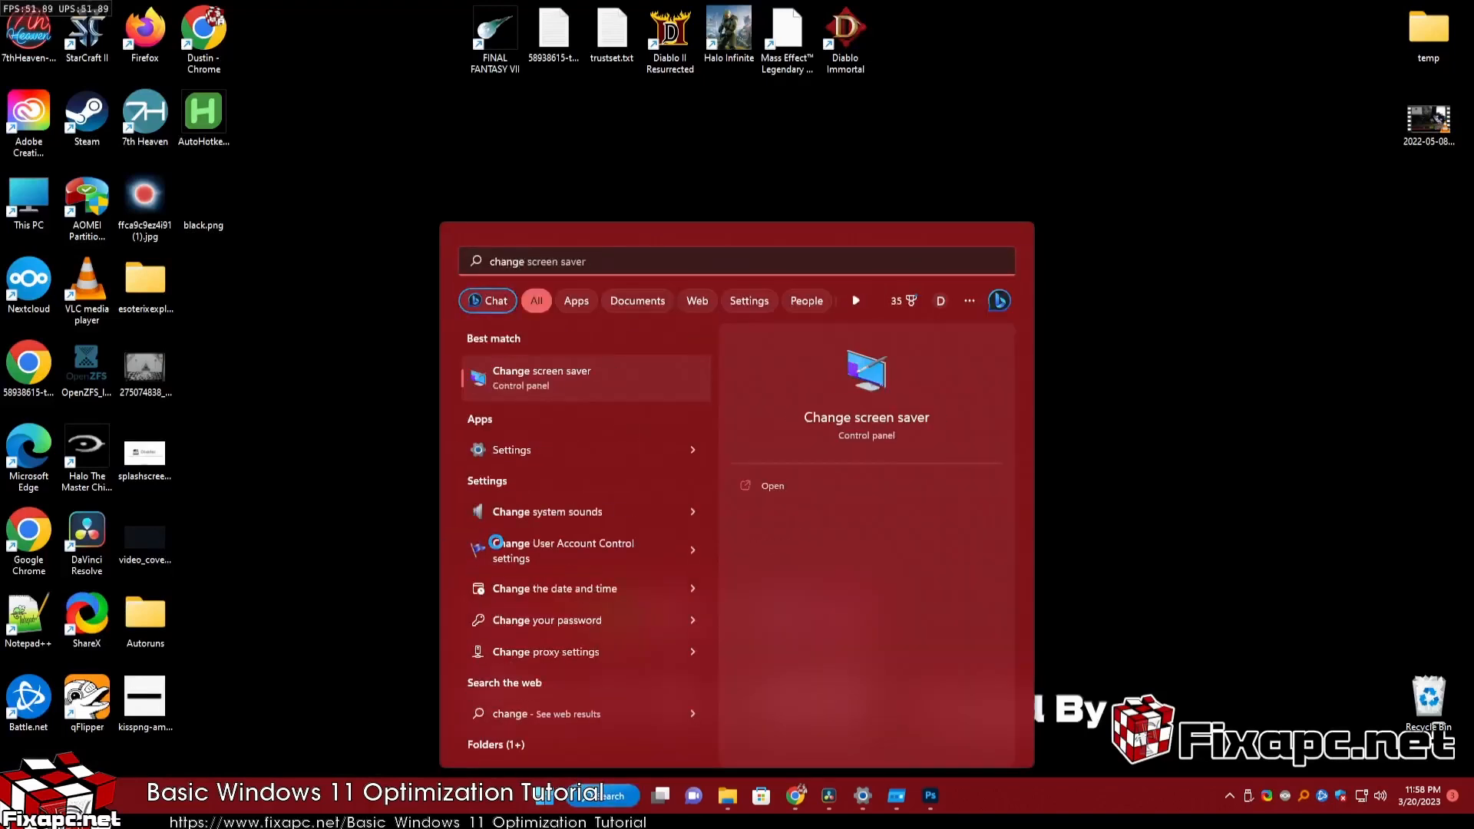
key(Down)
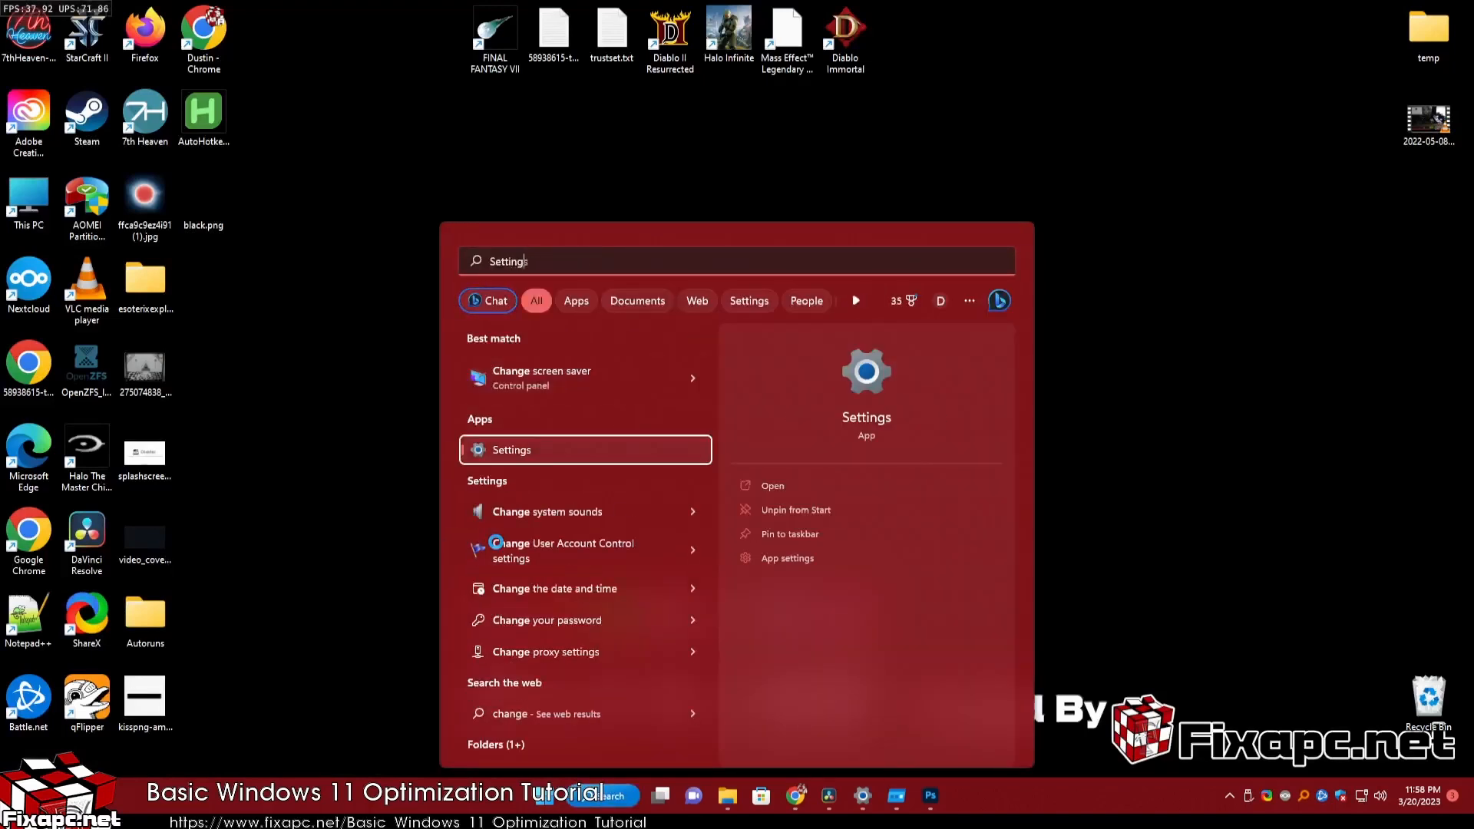
key(BackSpace)
key(BackSpace)
key(BackSpace)
key(BackSpace)
key(BackSpace)
key(BackSpace)
key(BackSpace)
key(BackSpace)
text(msconfig.exe)
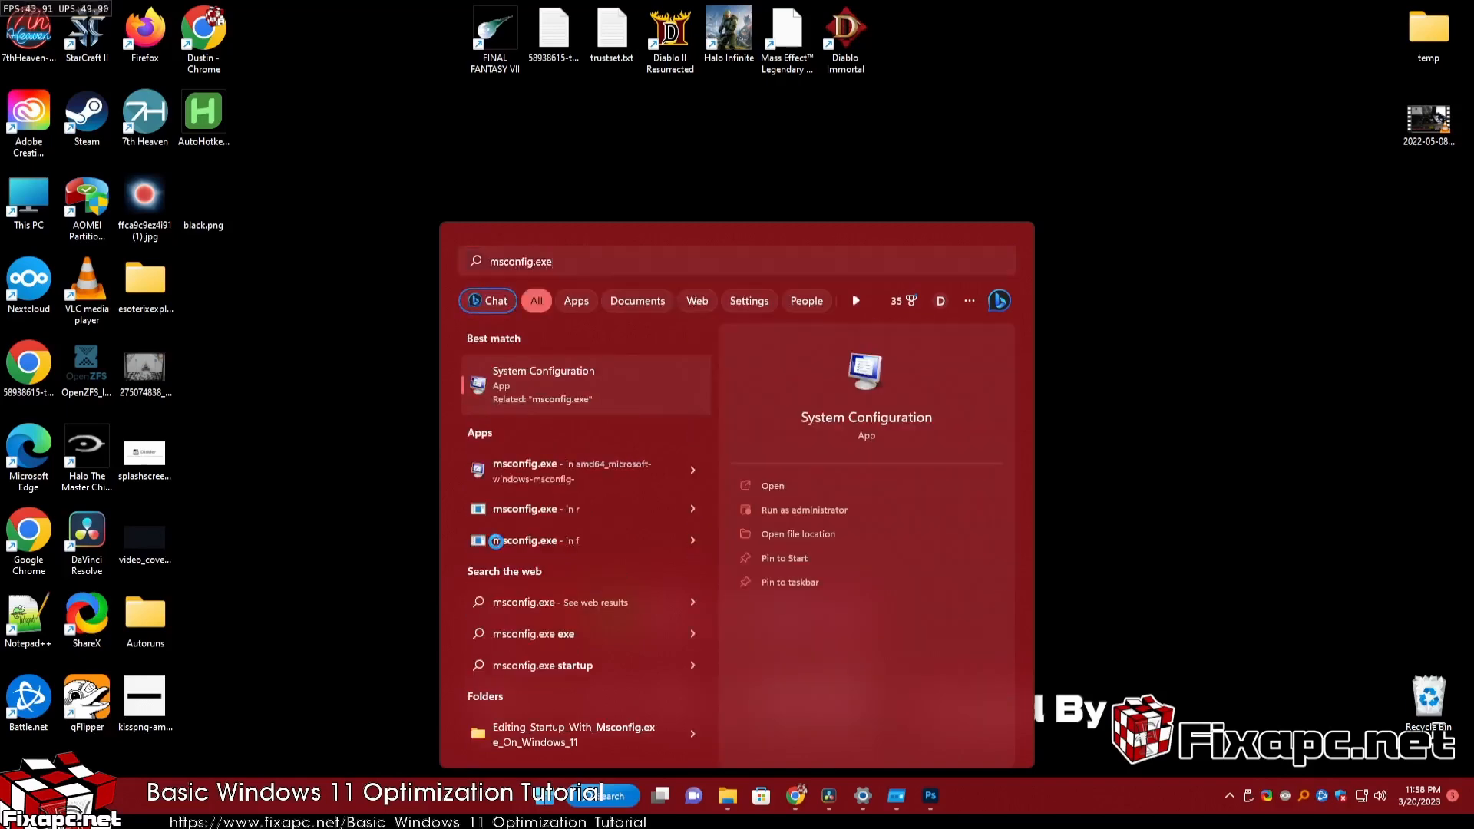
key(Return)
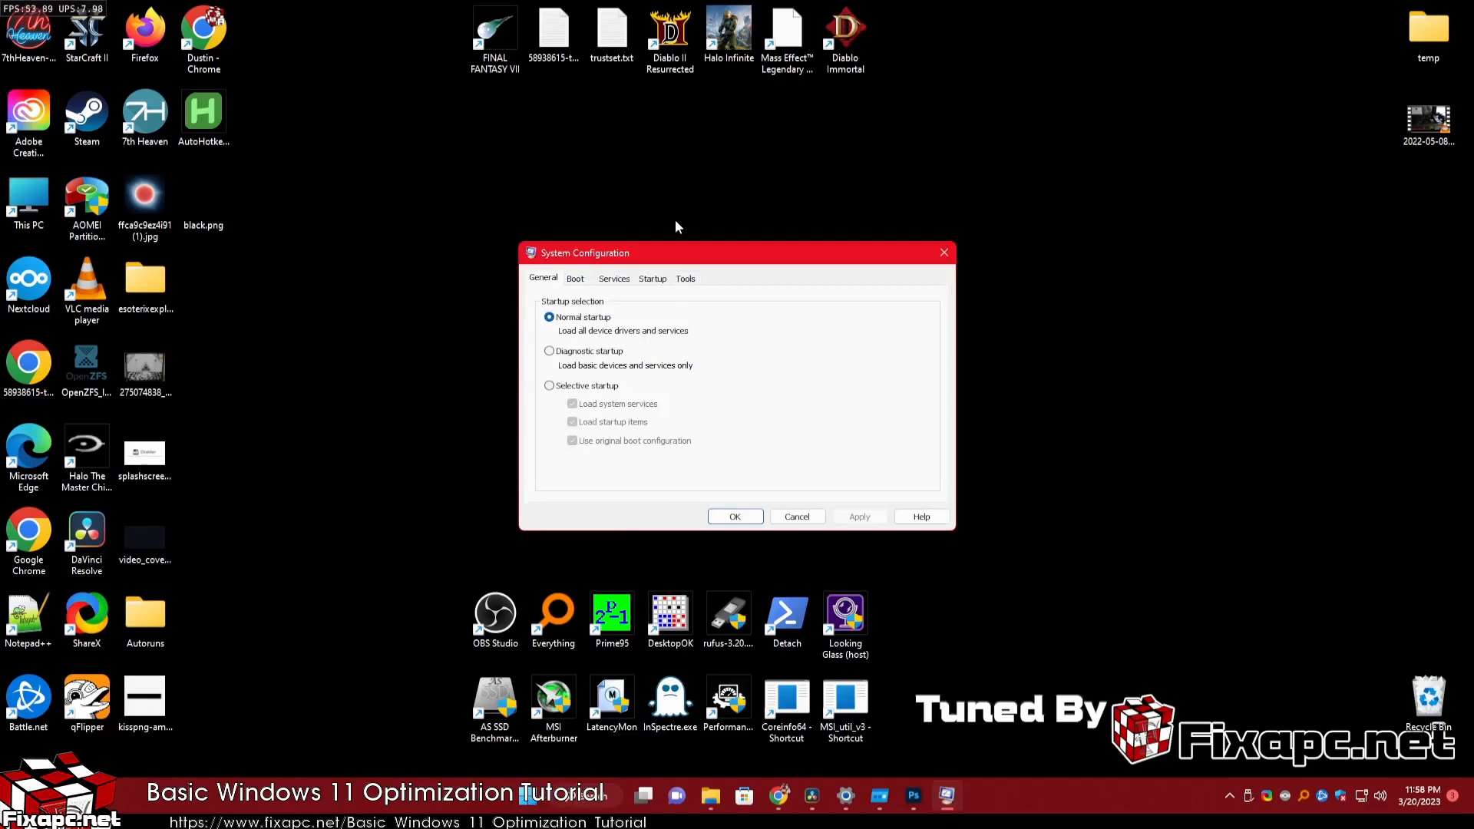
Step: Launch the Change UAC Settings tool, accept the Never notify level, and close System Configuration
click(685, 278)
click(636, 331)
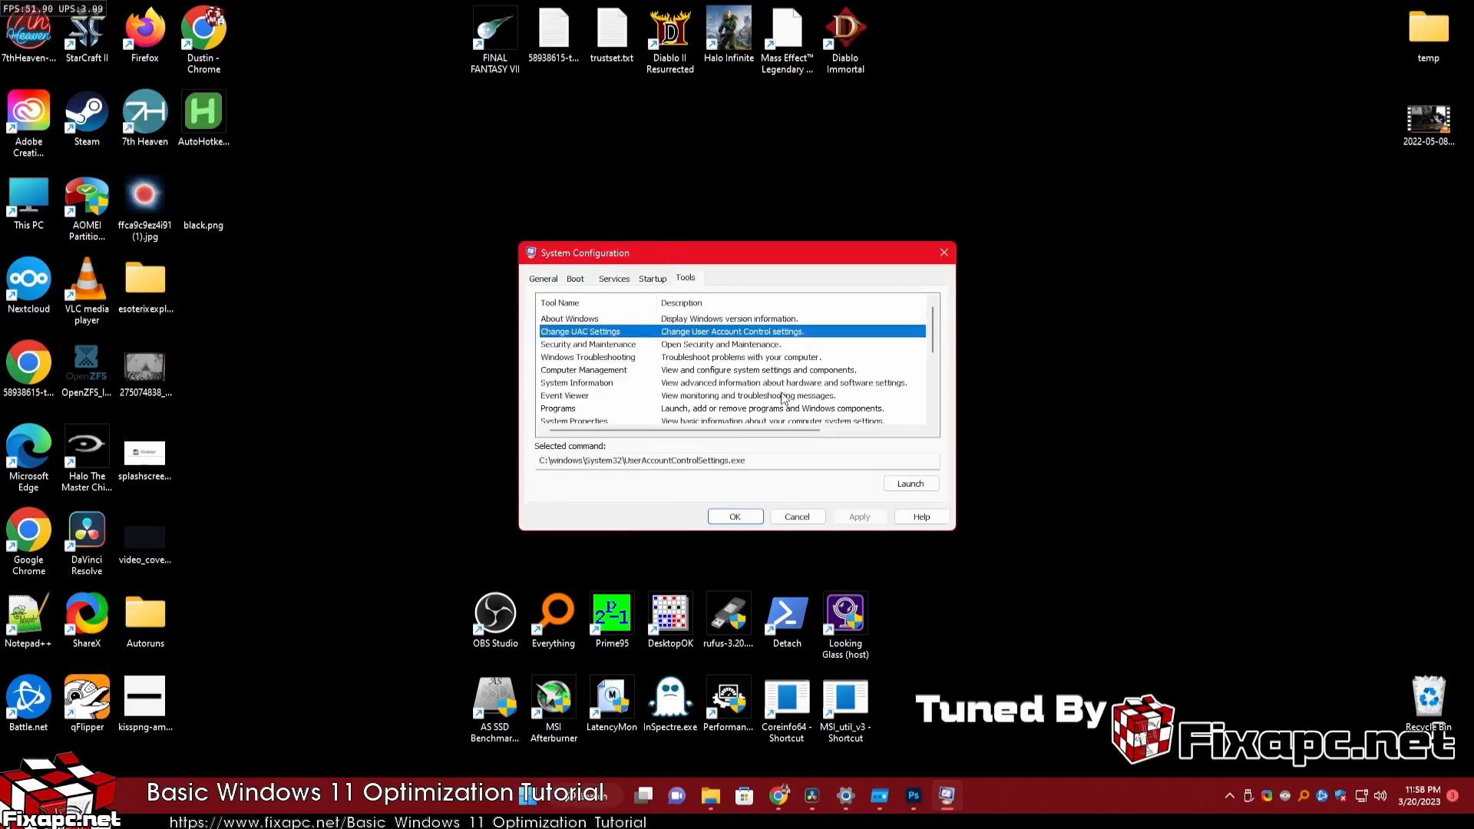
click(910, 483)
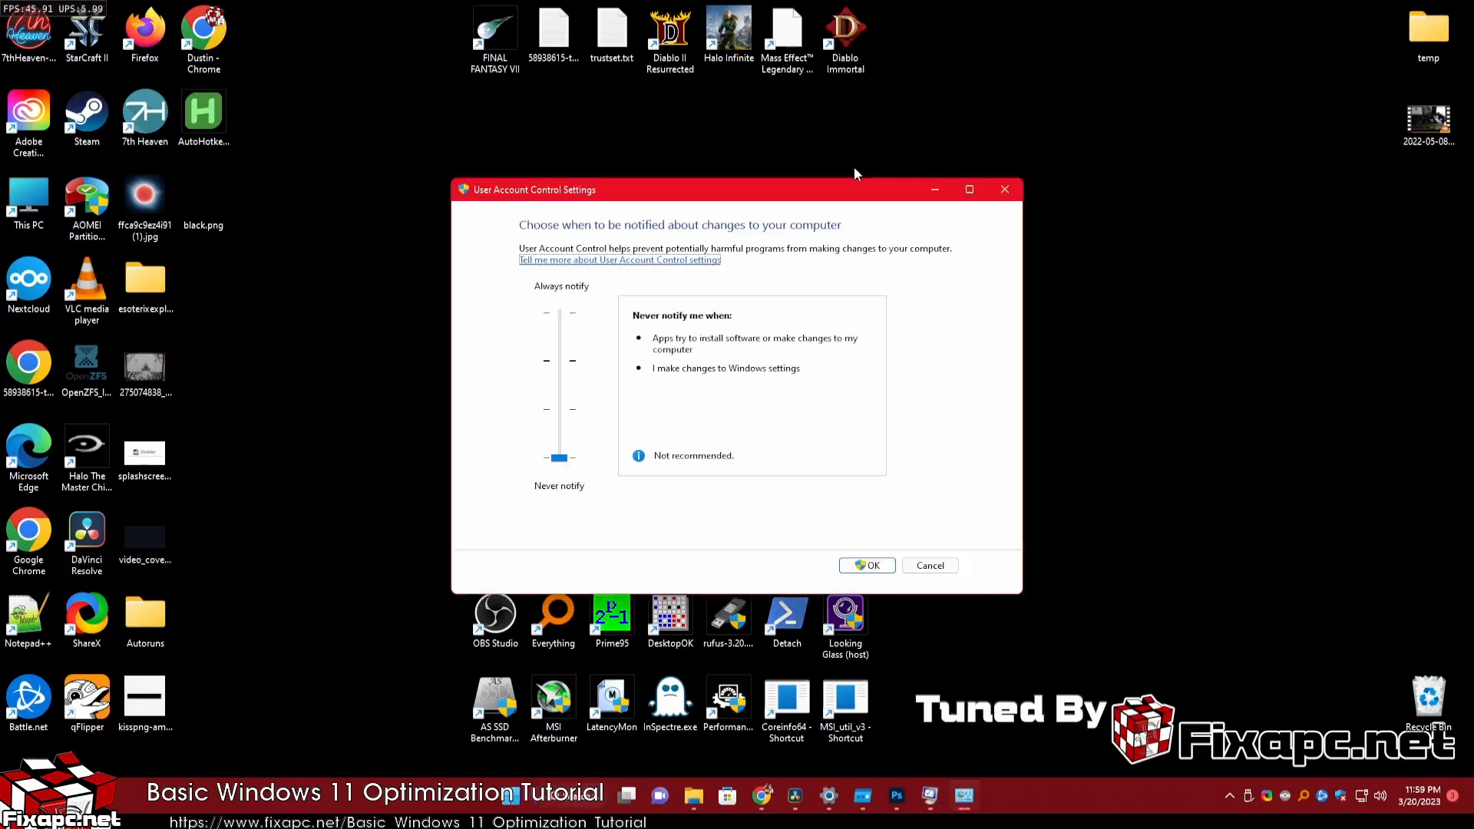
drag(837, 198, 922, 206)
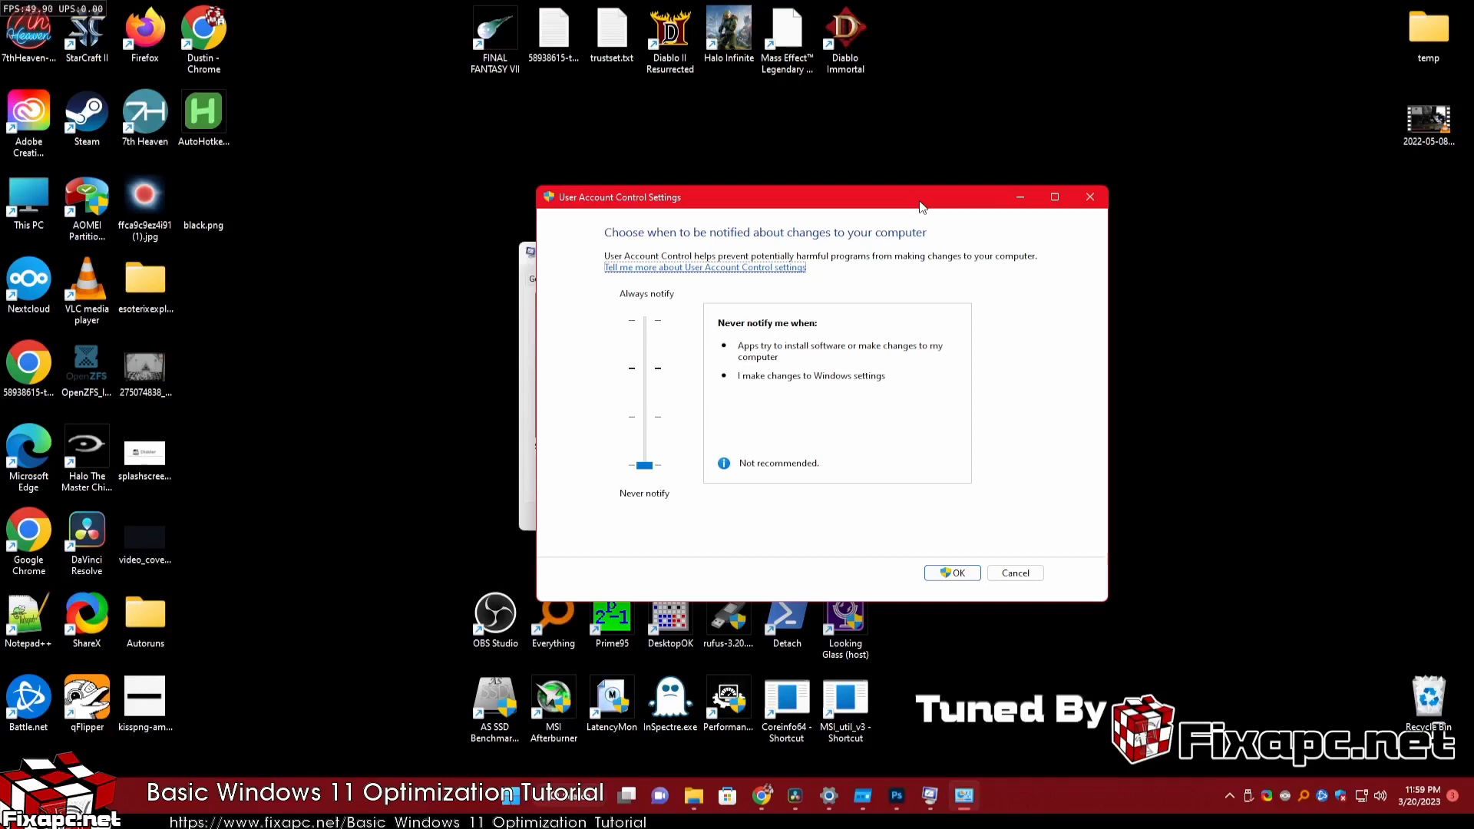
click(952, 572)
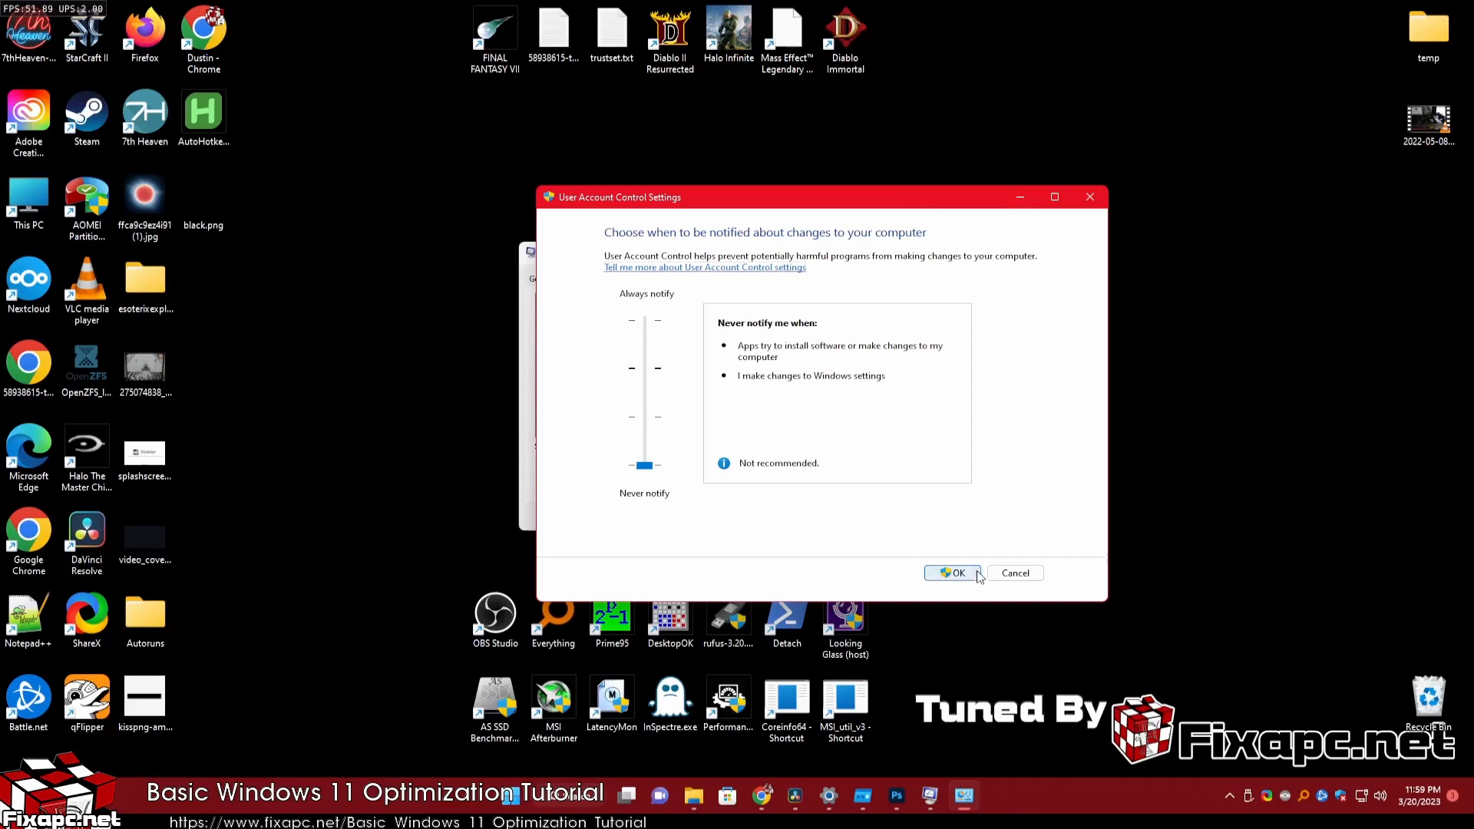
click(735, 519)
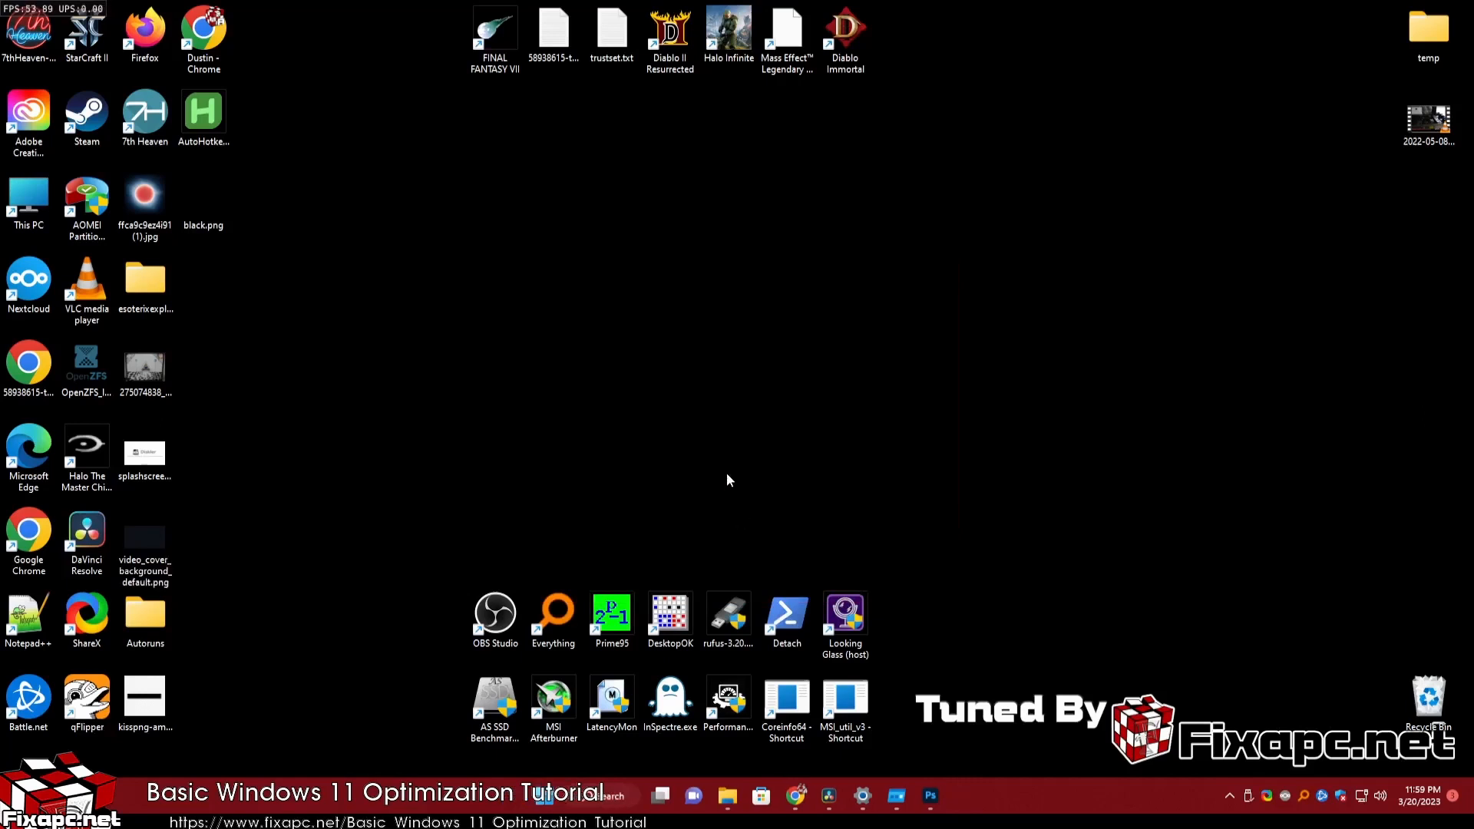
Step: Search Windows for "restore" and open the Recovery options page
key(super)
text(control panel)
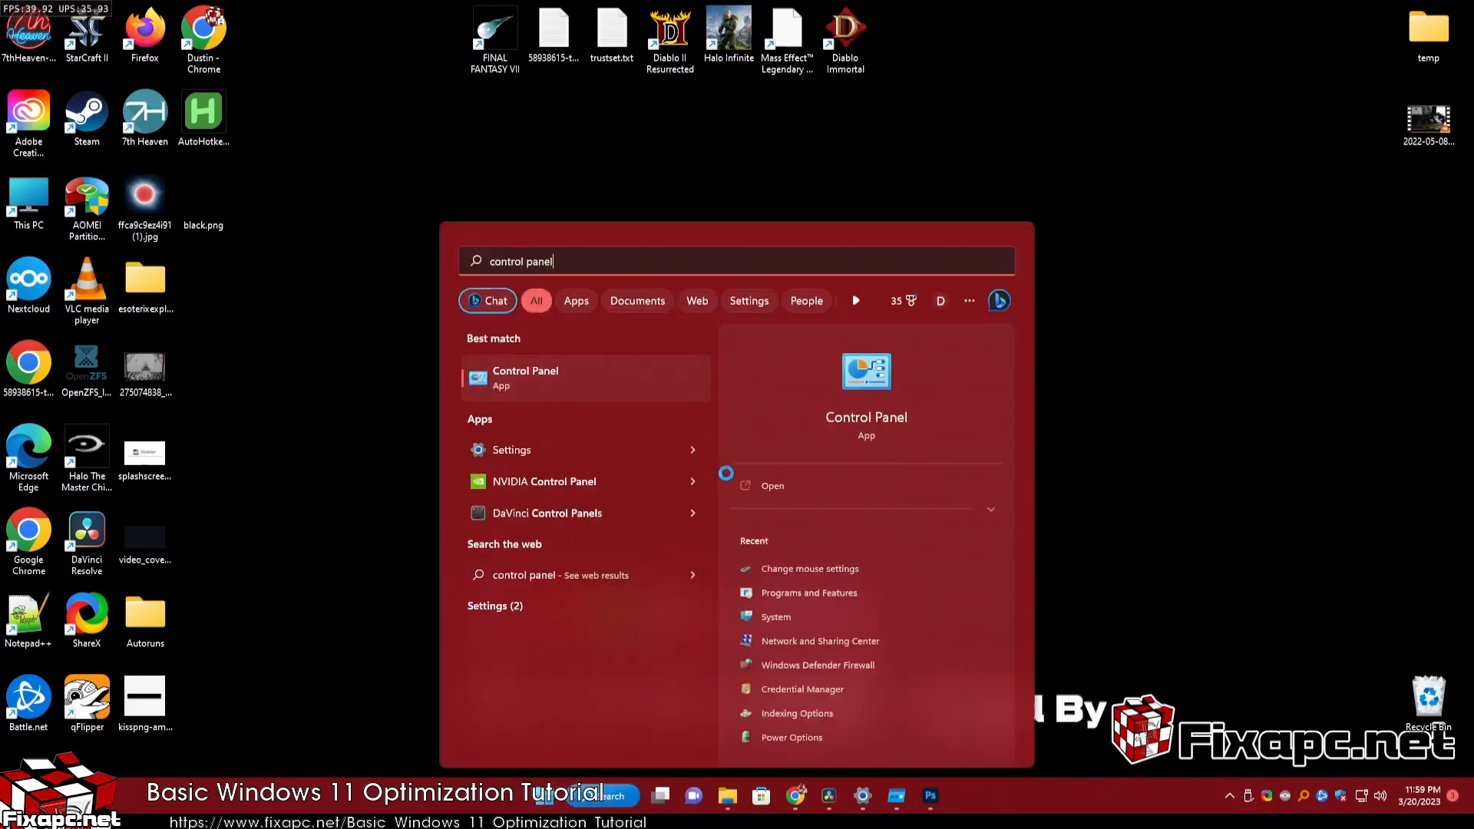
key(ctrl+a)
text(system)
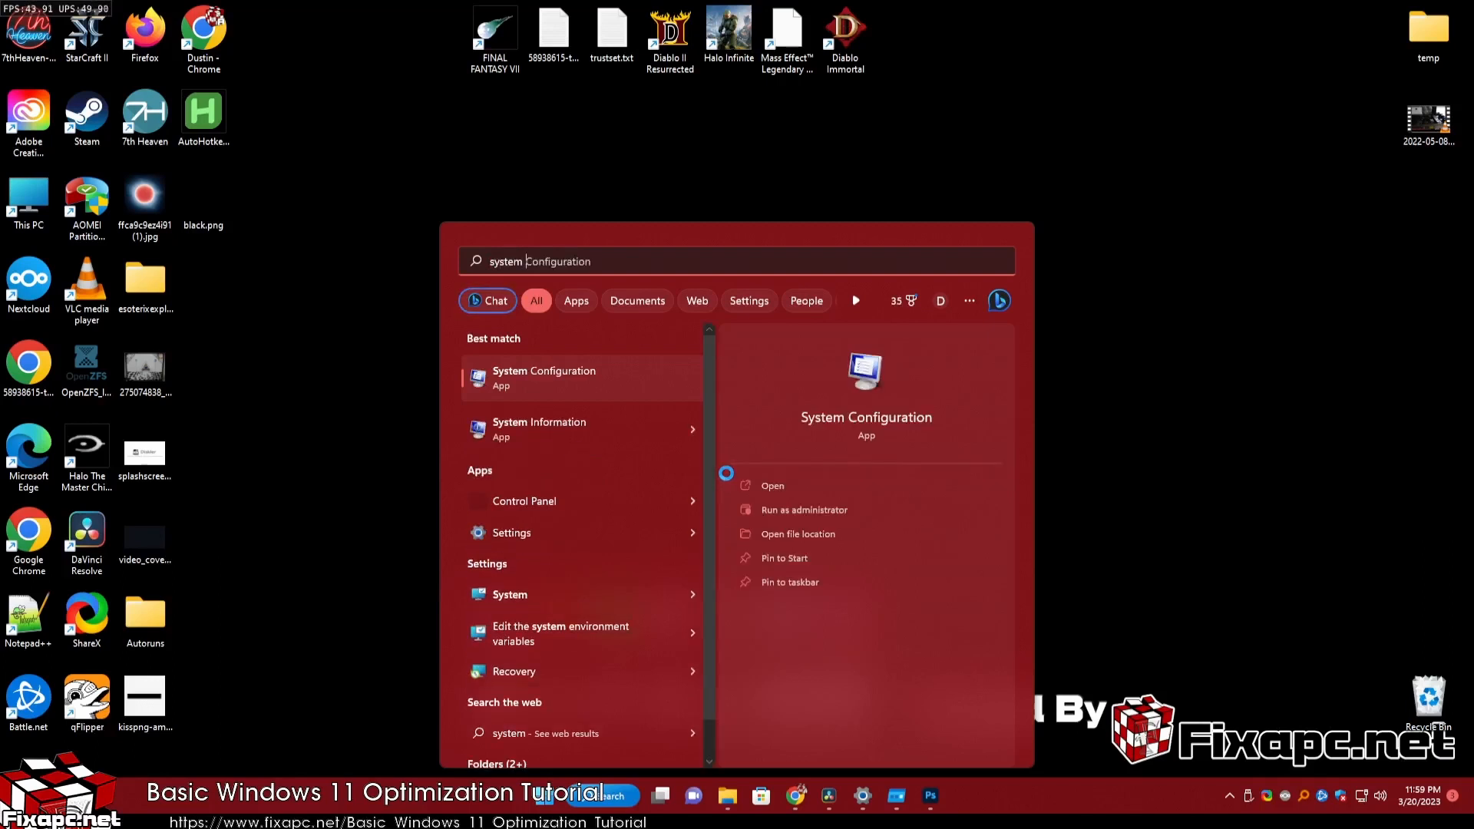
key(ctrl+a)
text(re)
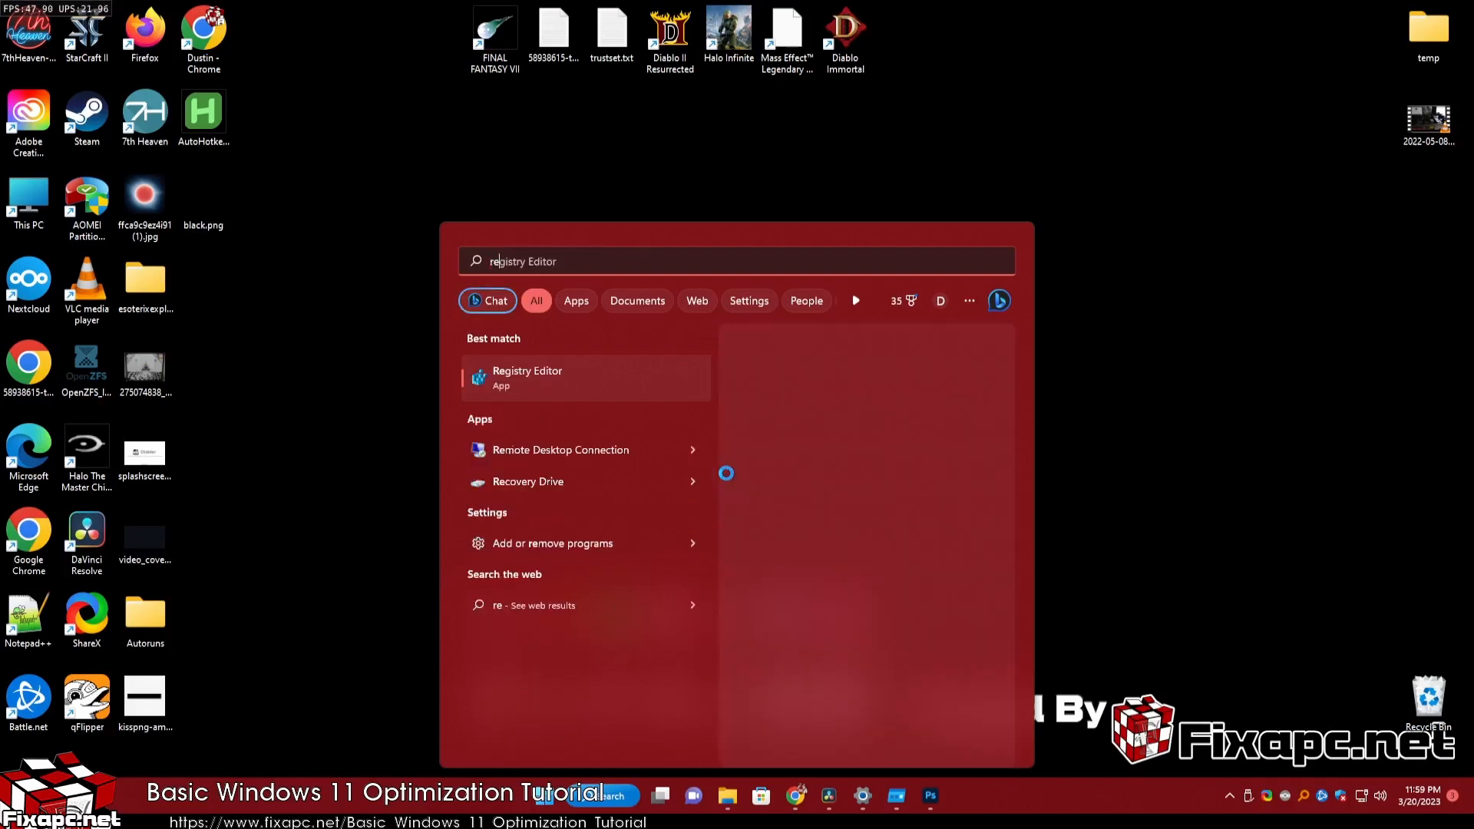
text(store)
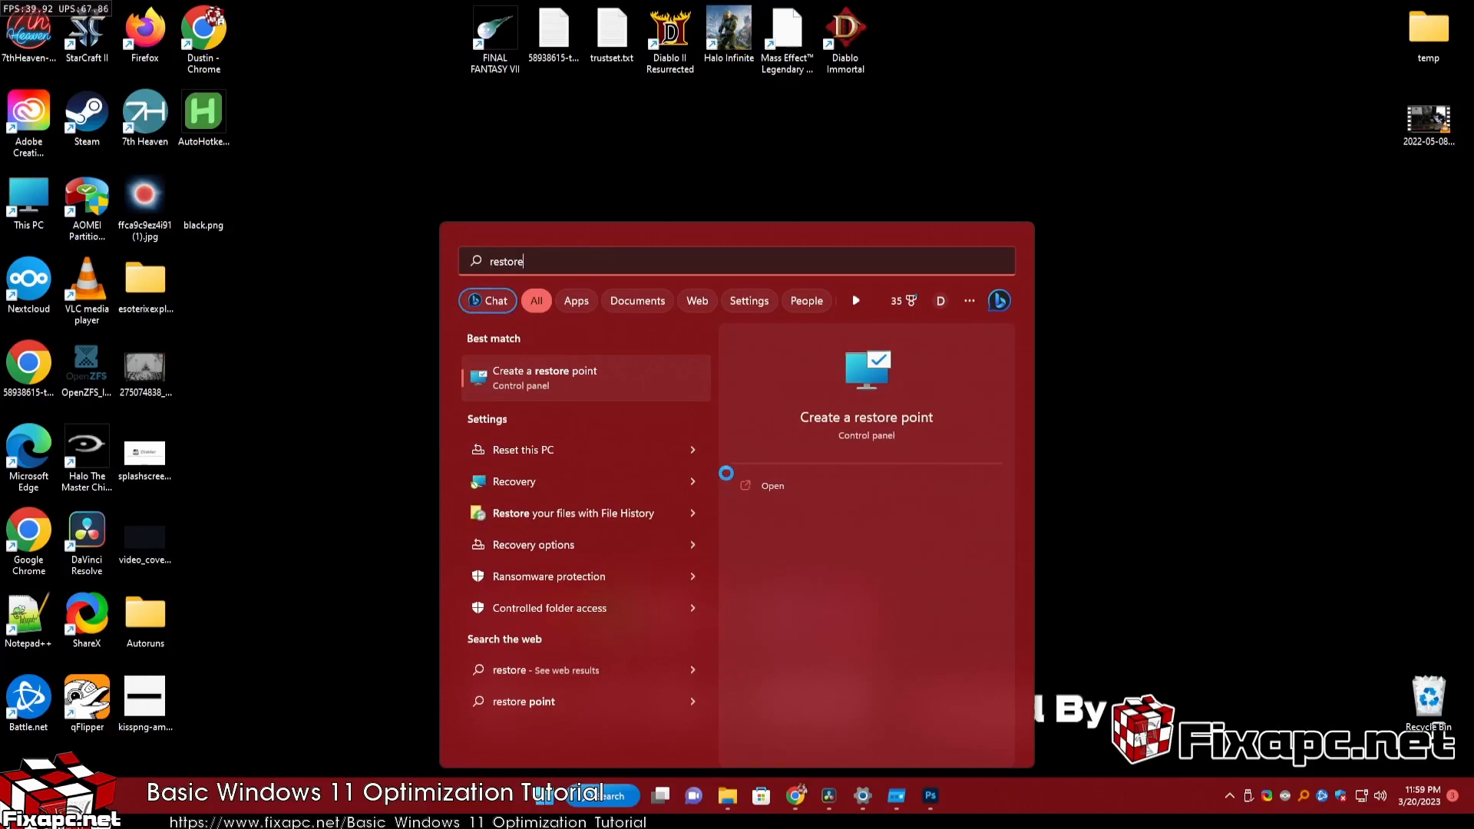
click(576, 544)
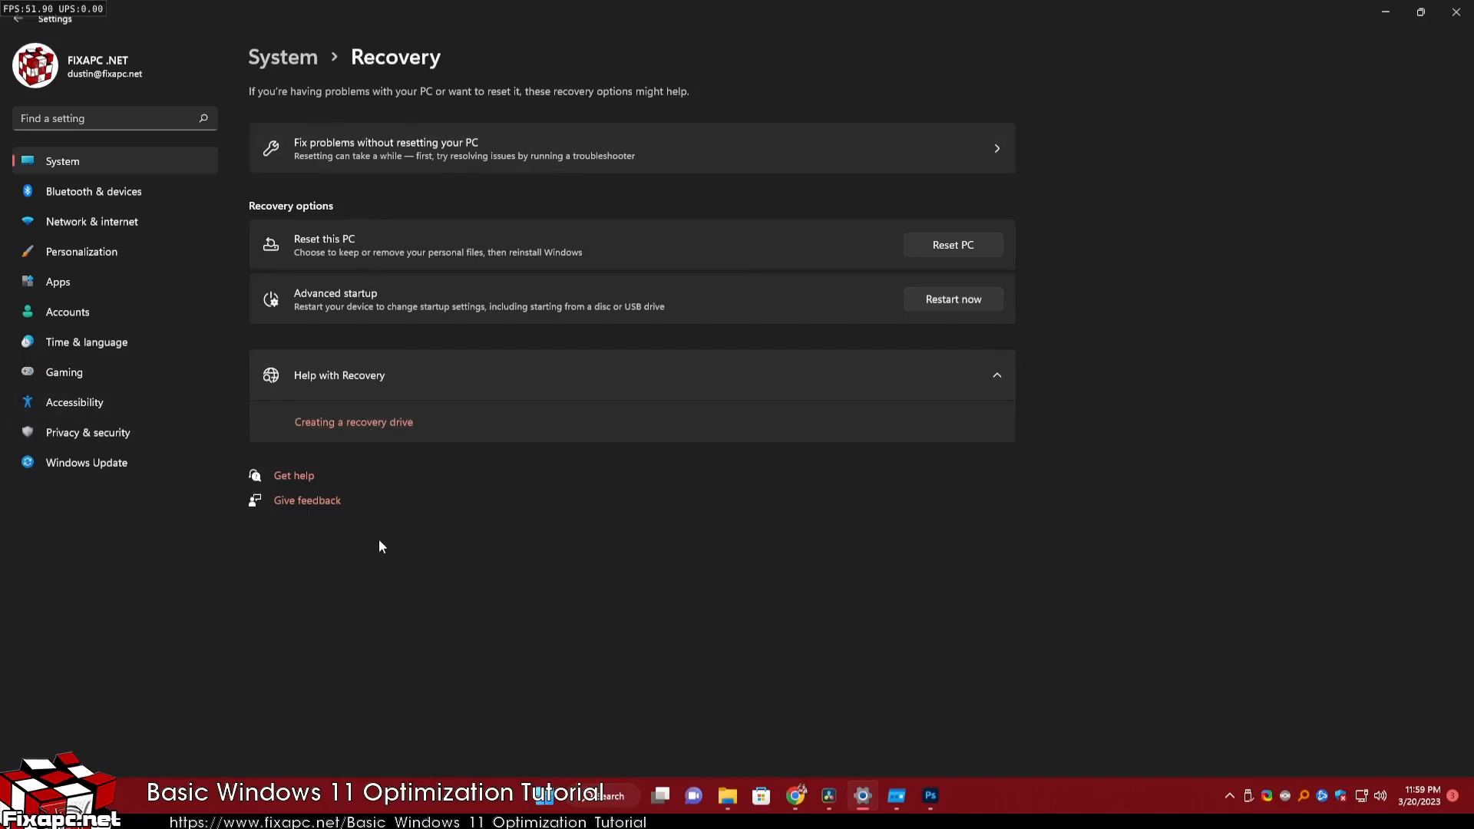
Step: Open Control Panel in the Large icons view and maximize its window
key(super)
text(control)
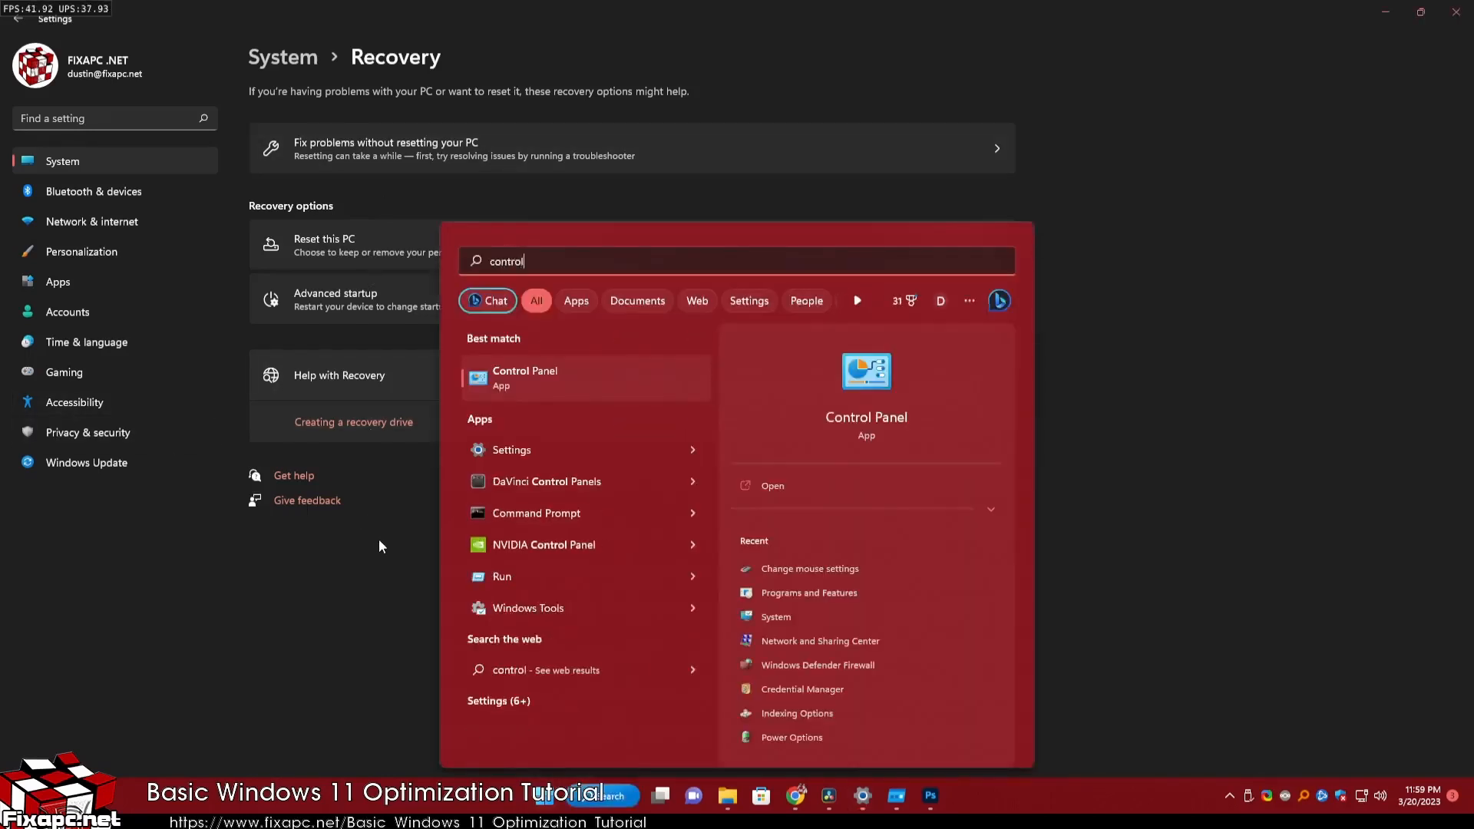
key(Return)
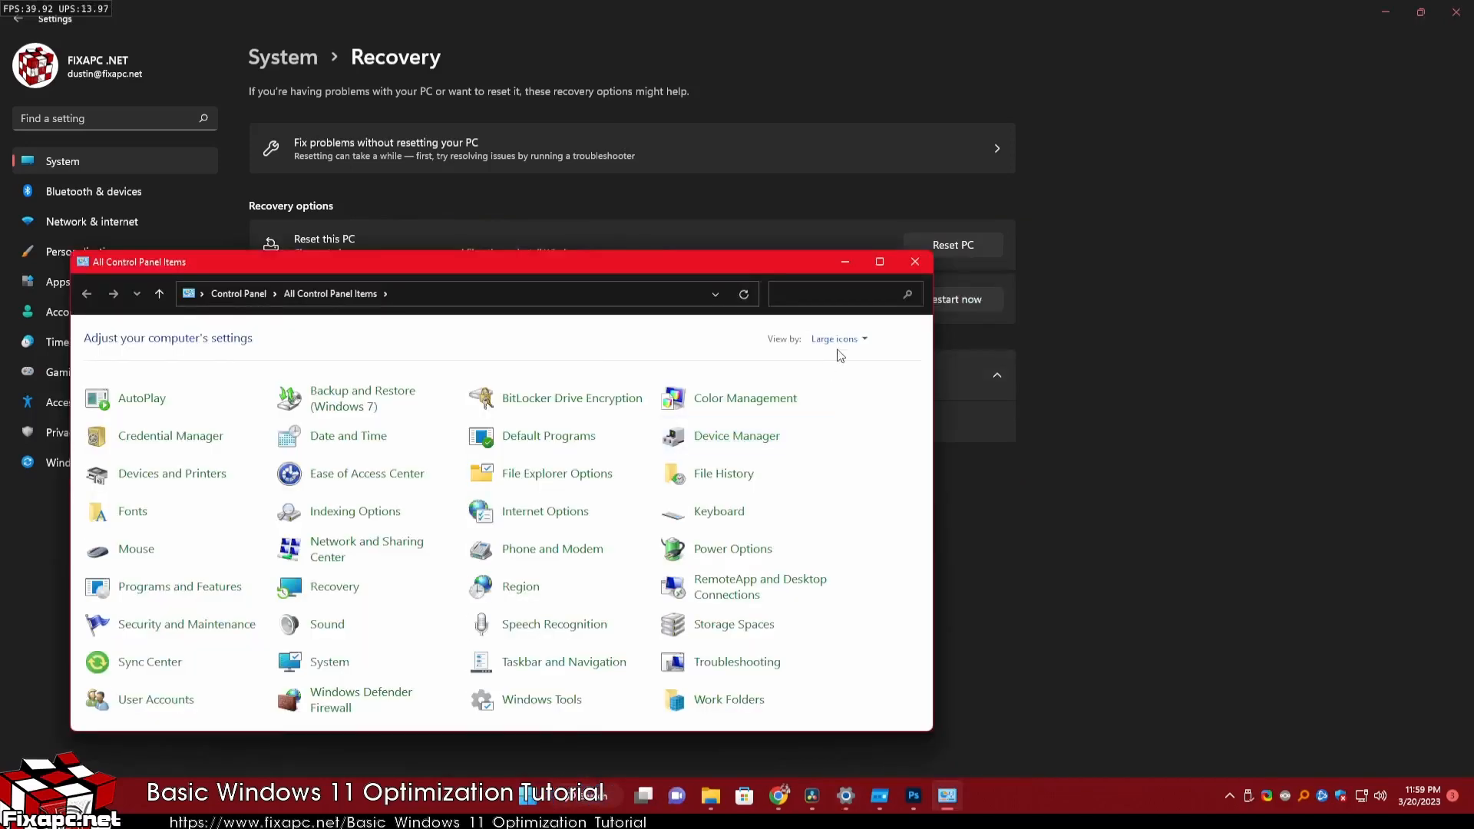
click(845, 342)
click(879, 262)
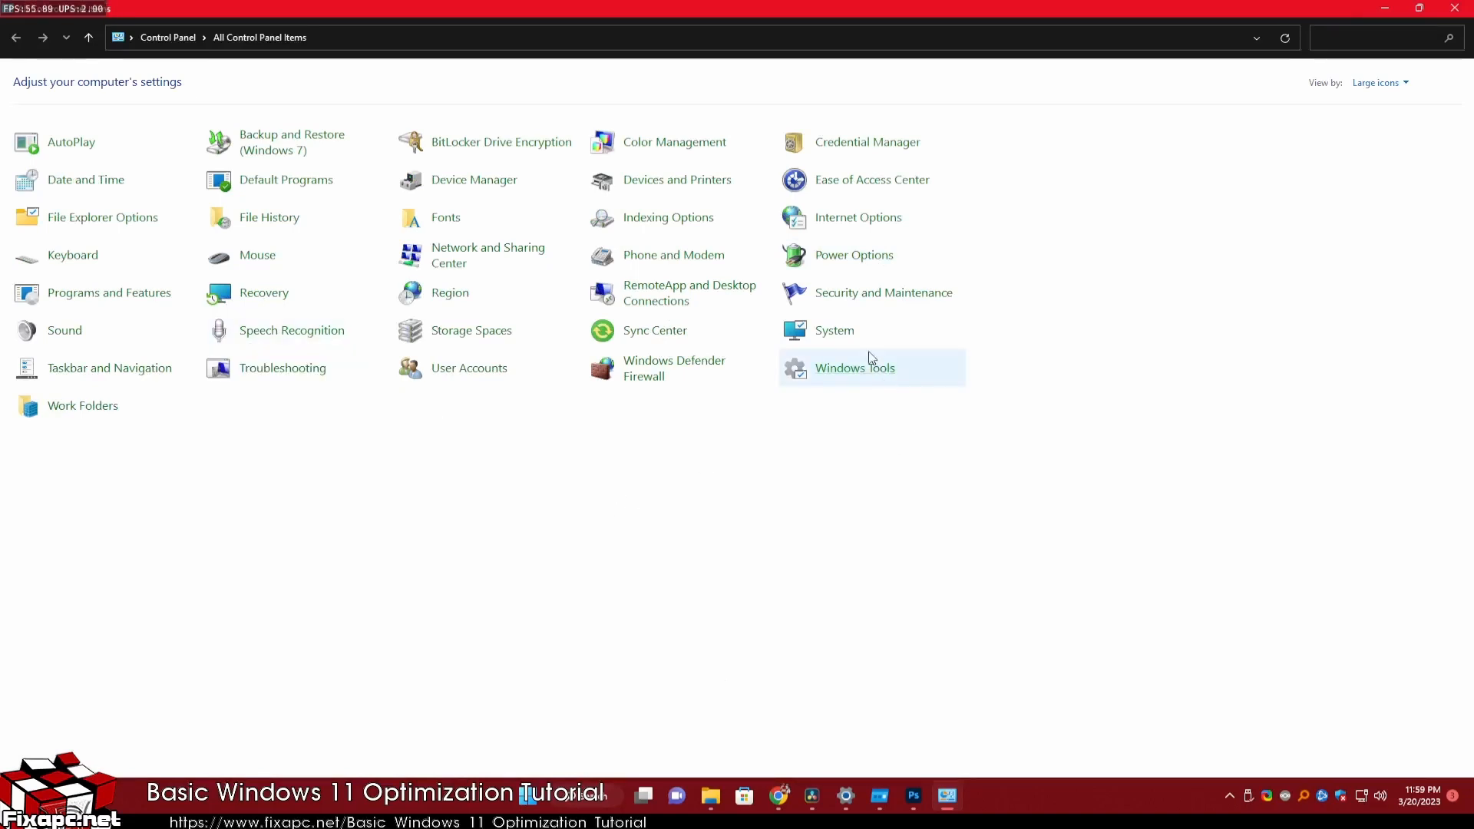
Step: Open System from the Control Panel items and look through the About page's related links and settings
click(848, 339)
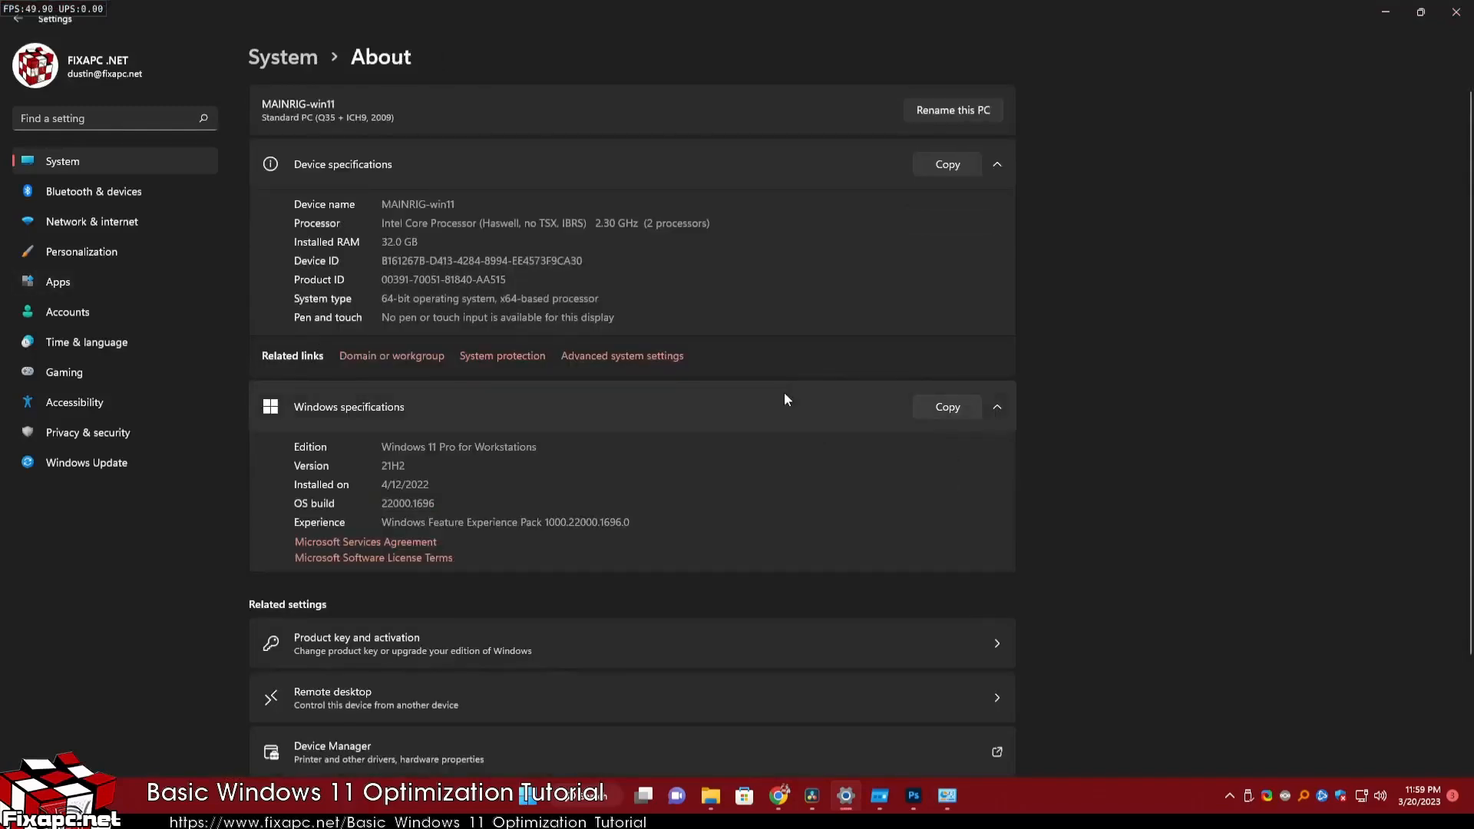
scroll(1112, 602, down, 3)
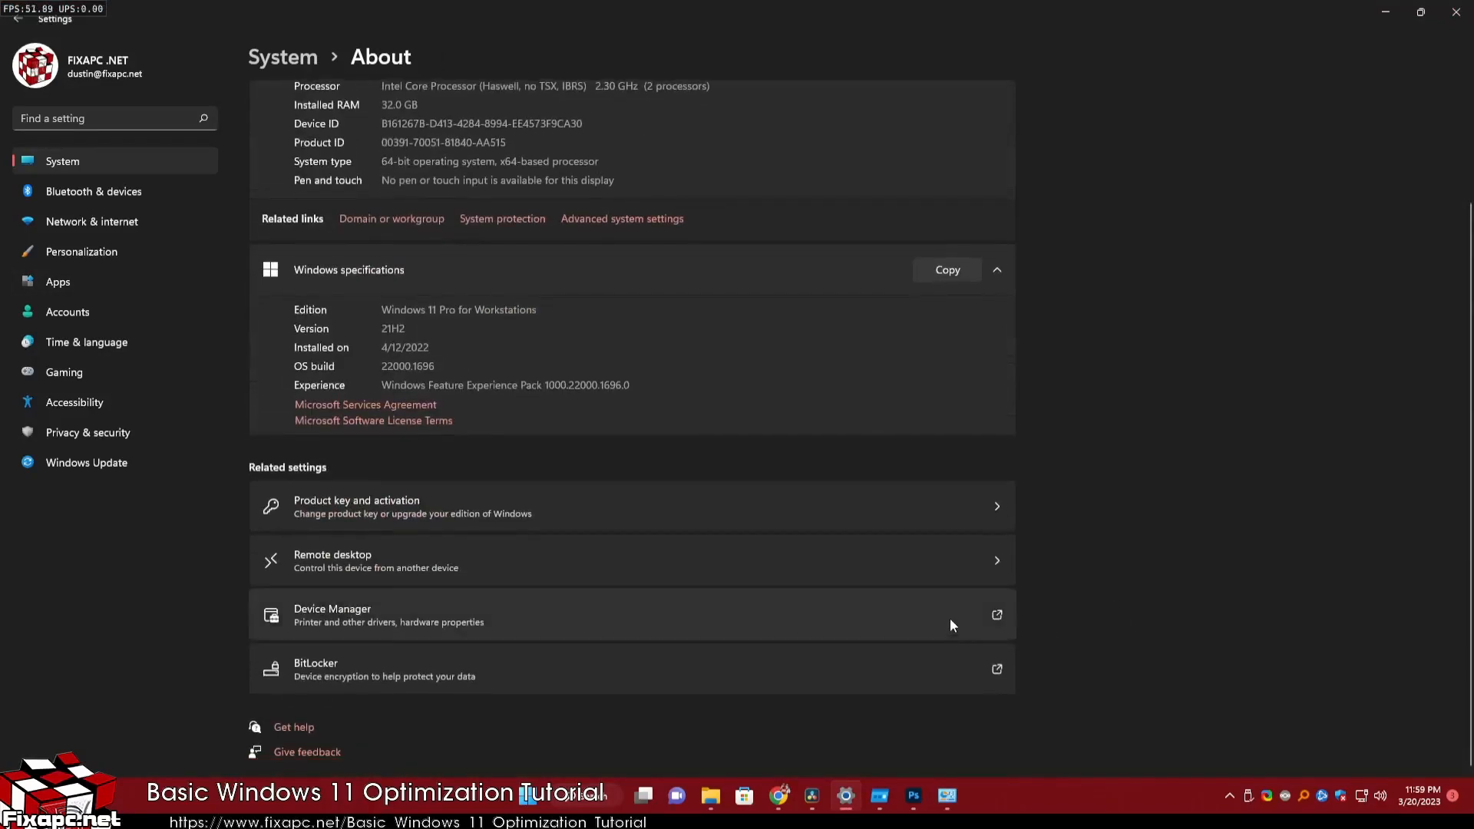
scroll(549, 535, up, 3)
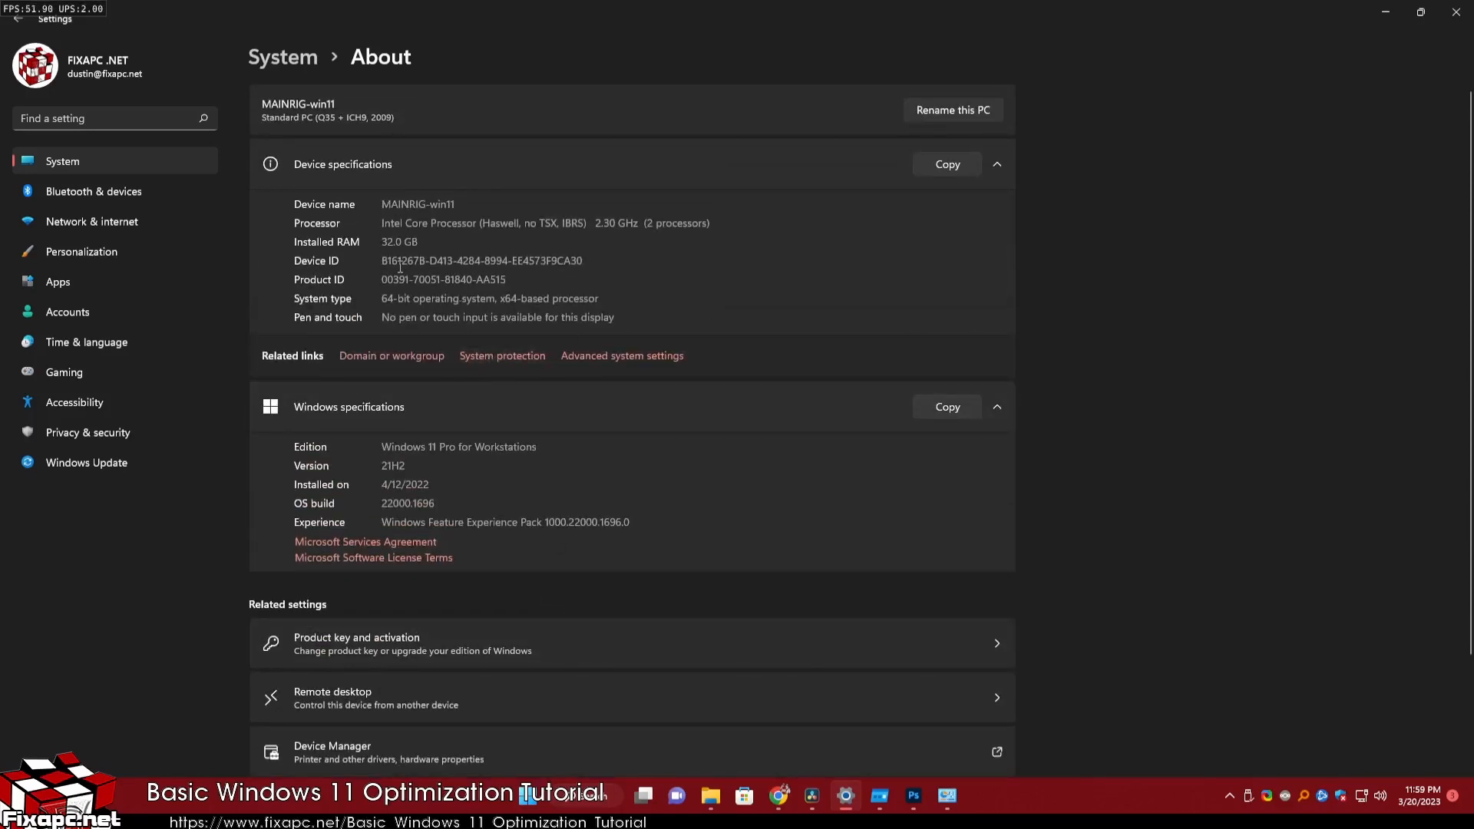
Step: Open the System Protection settings from the About page and bring up the restore configuration for Local Disk (C:)
click(476, 357)
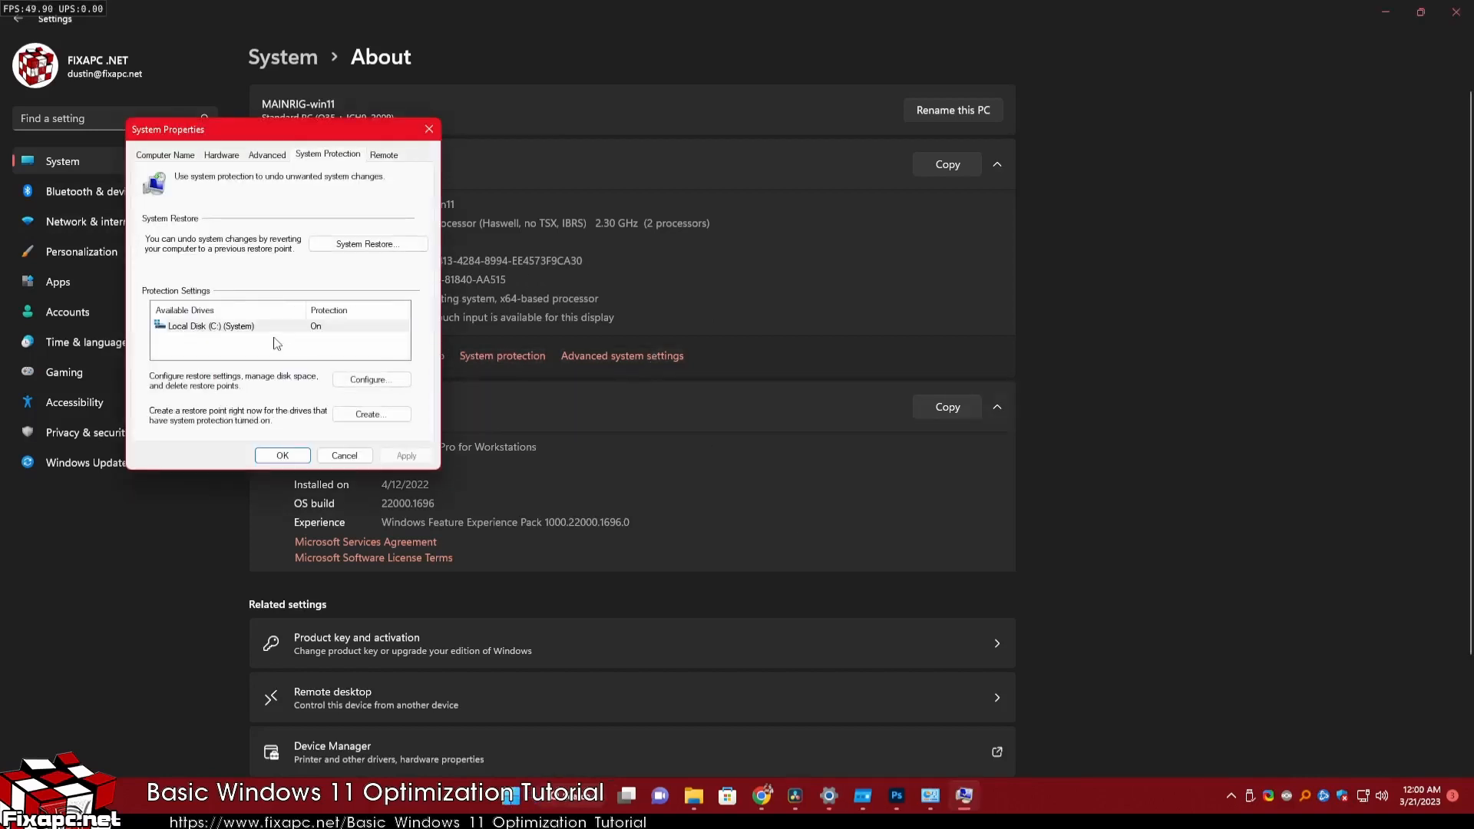
click(267, 328)
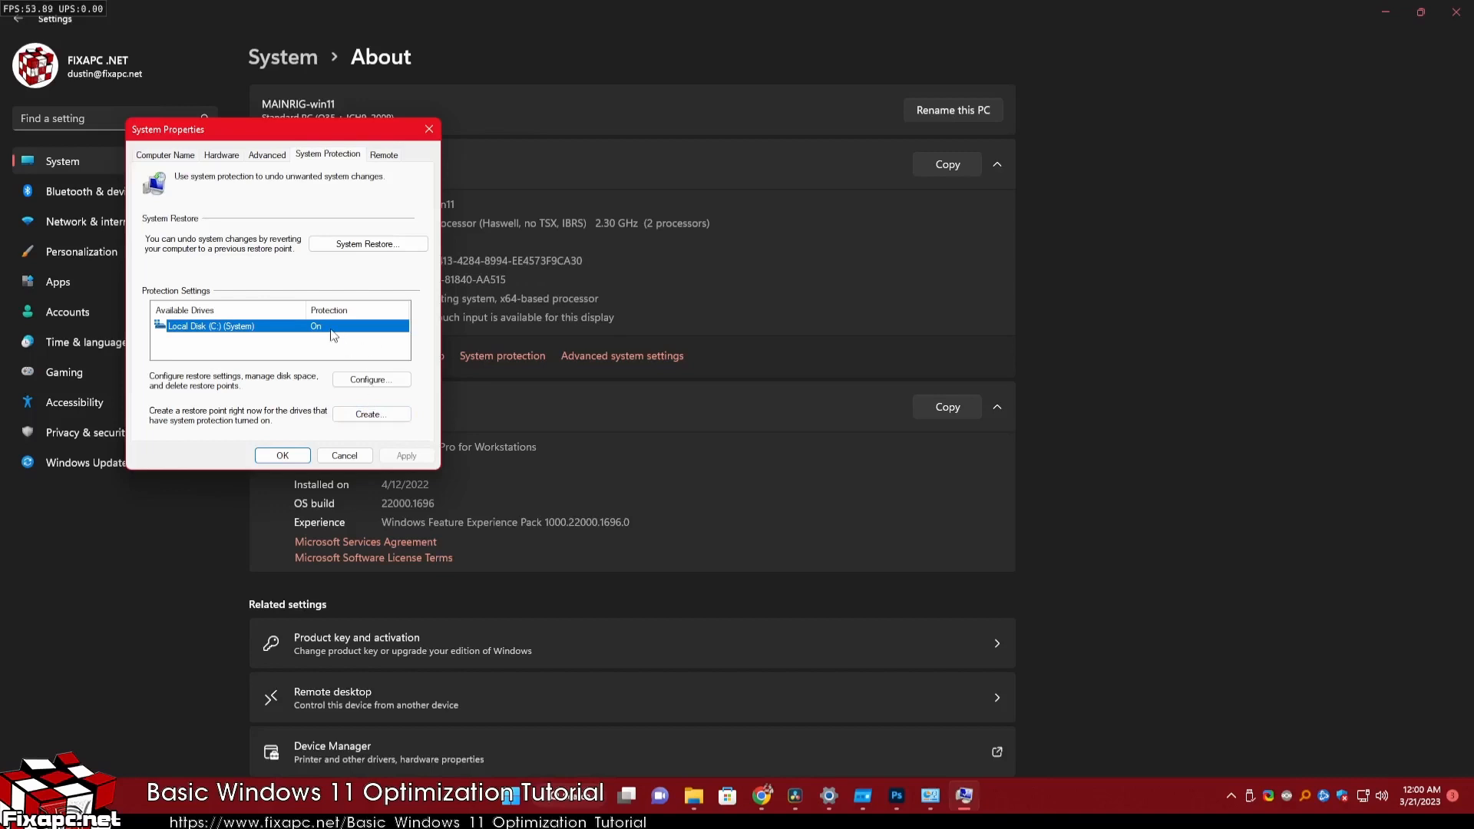
drag(276, 125, 933, 224)
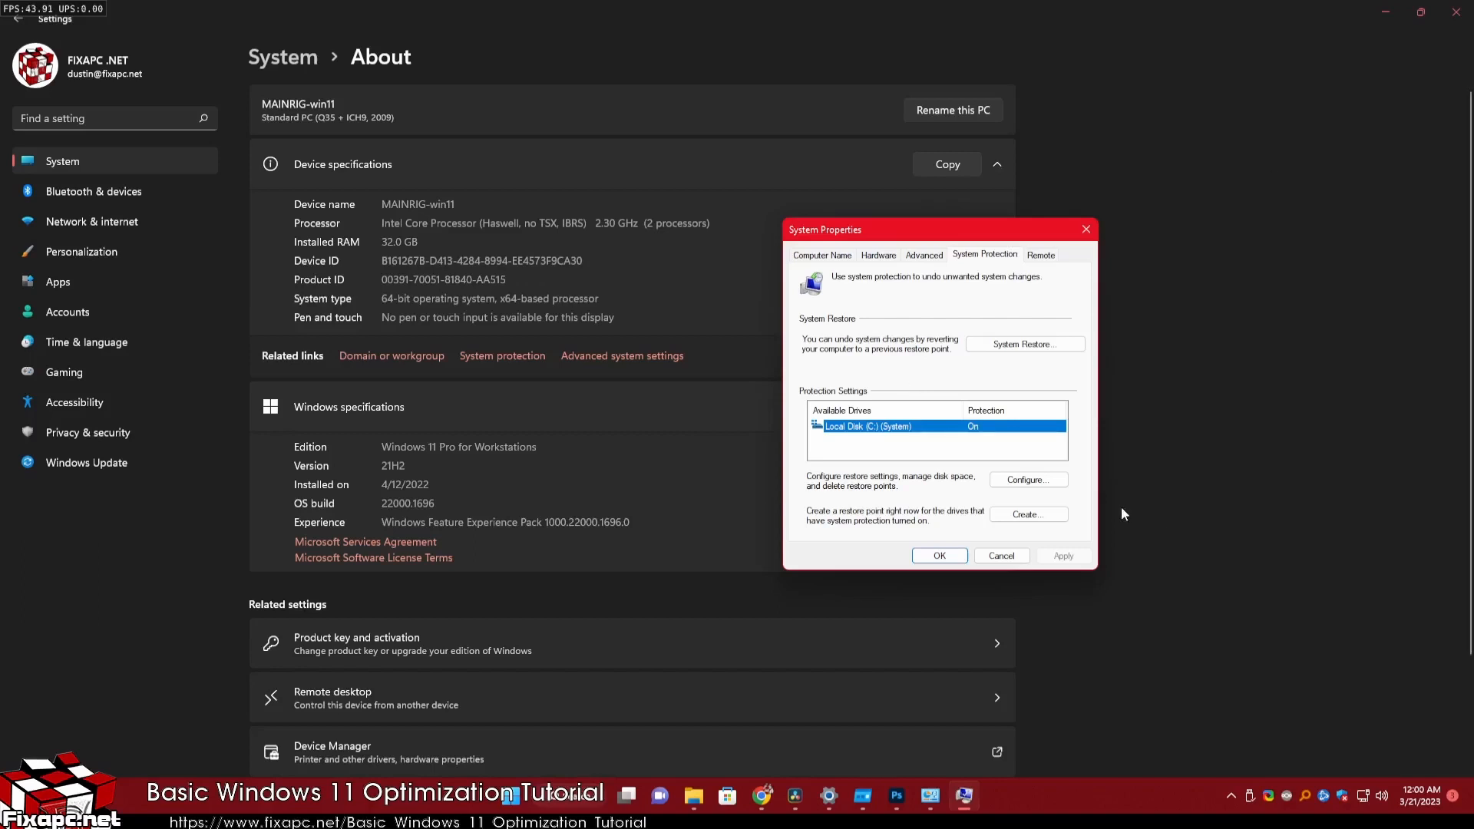
click(1028, 479)
drag(991, 280, 489, 233)
Step: Disable system protection for Local Disk (C:), confirm the change, and close System Properties
click(382, 309)
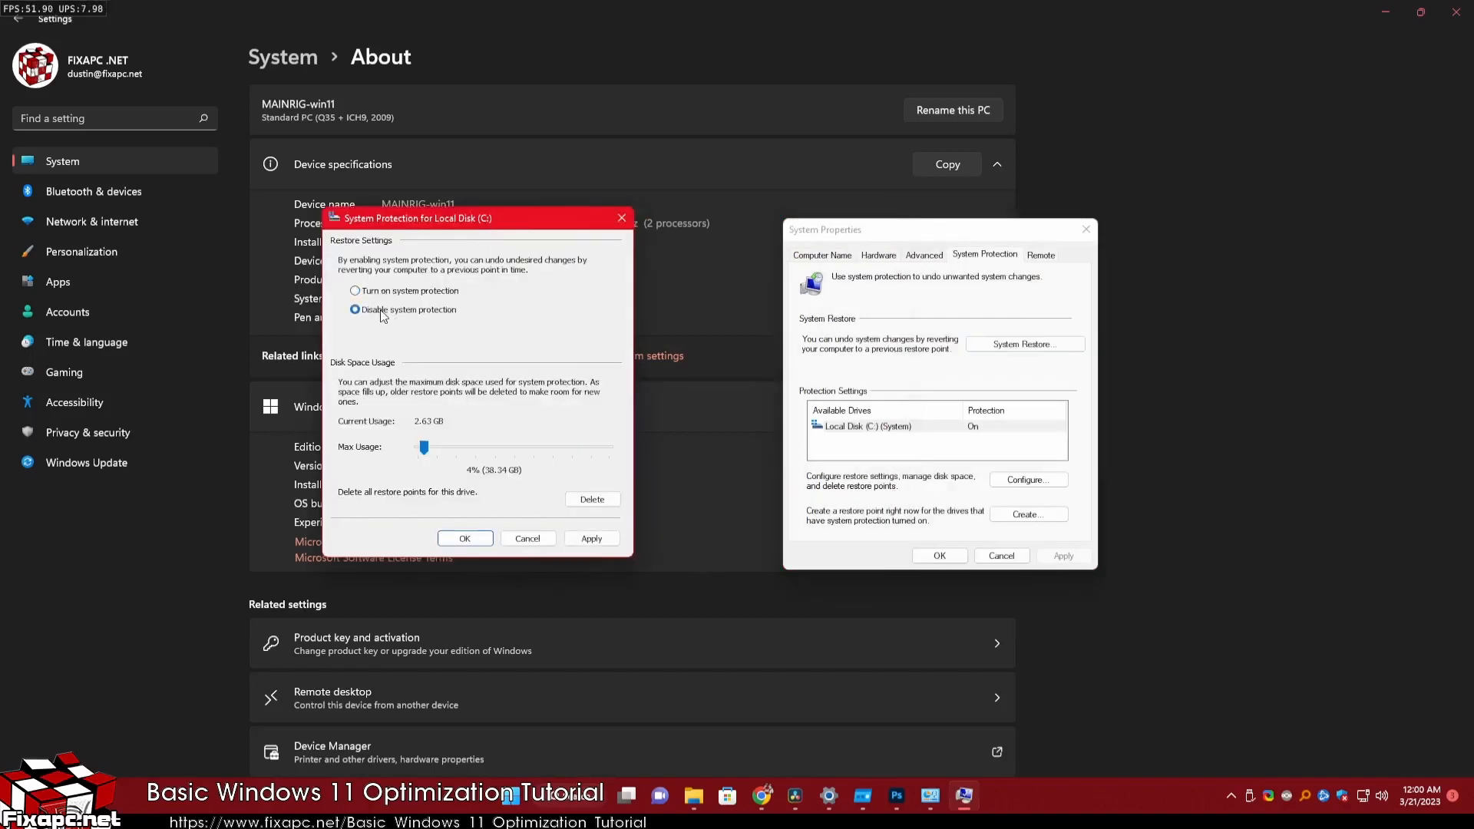
click(592, 540)
click(532, 423)
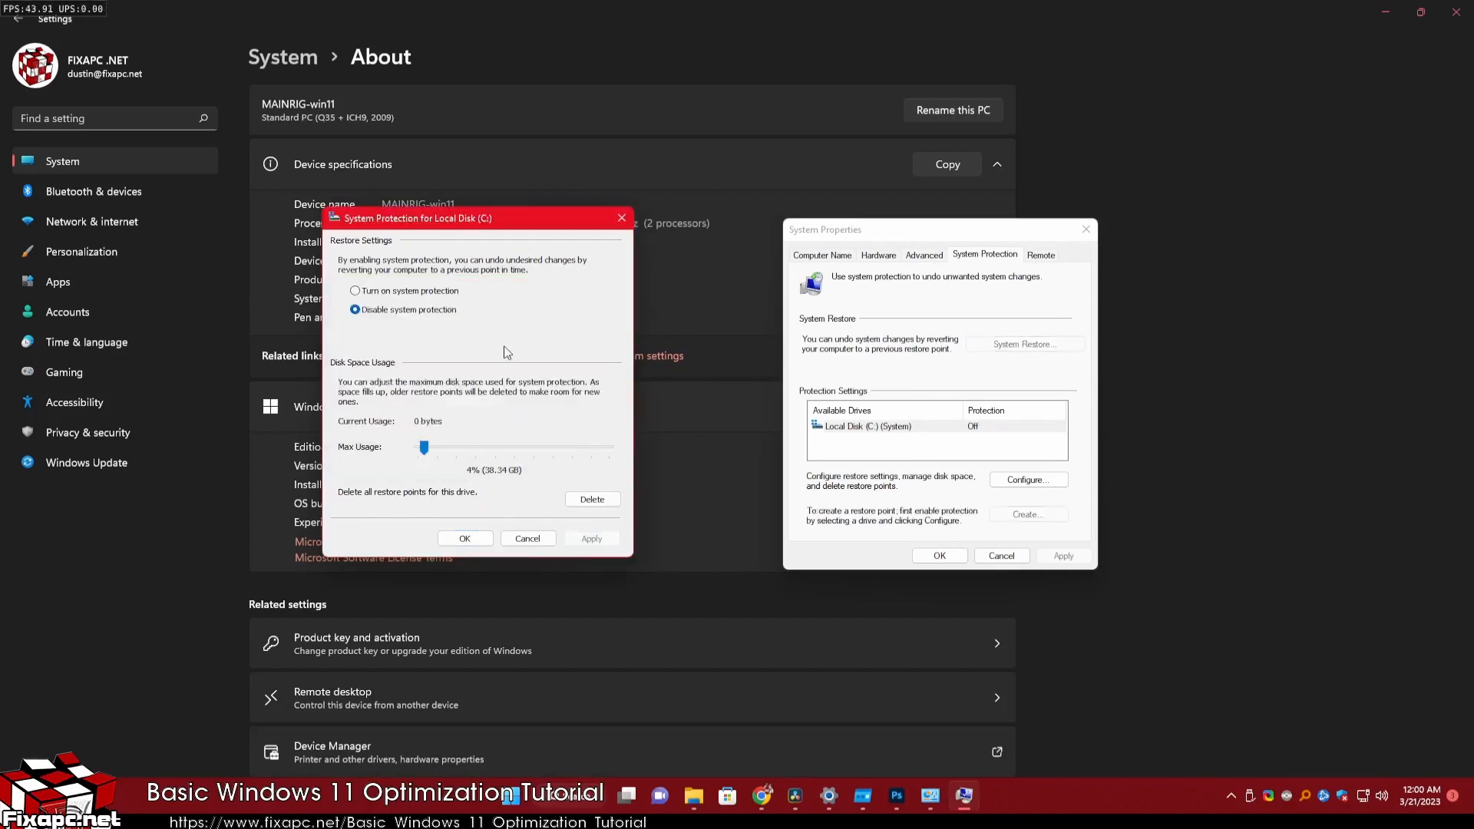
click(464, 539)
drag(1008, 238, 736, 204)
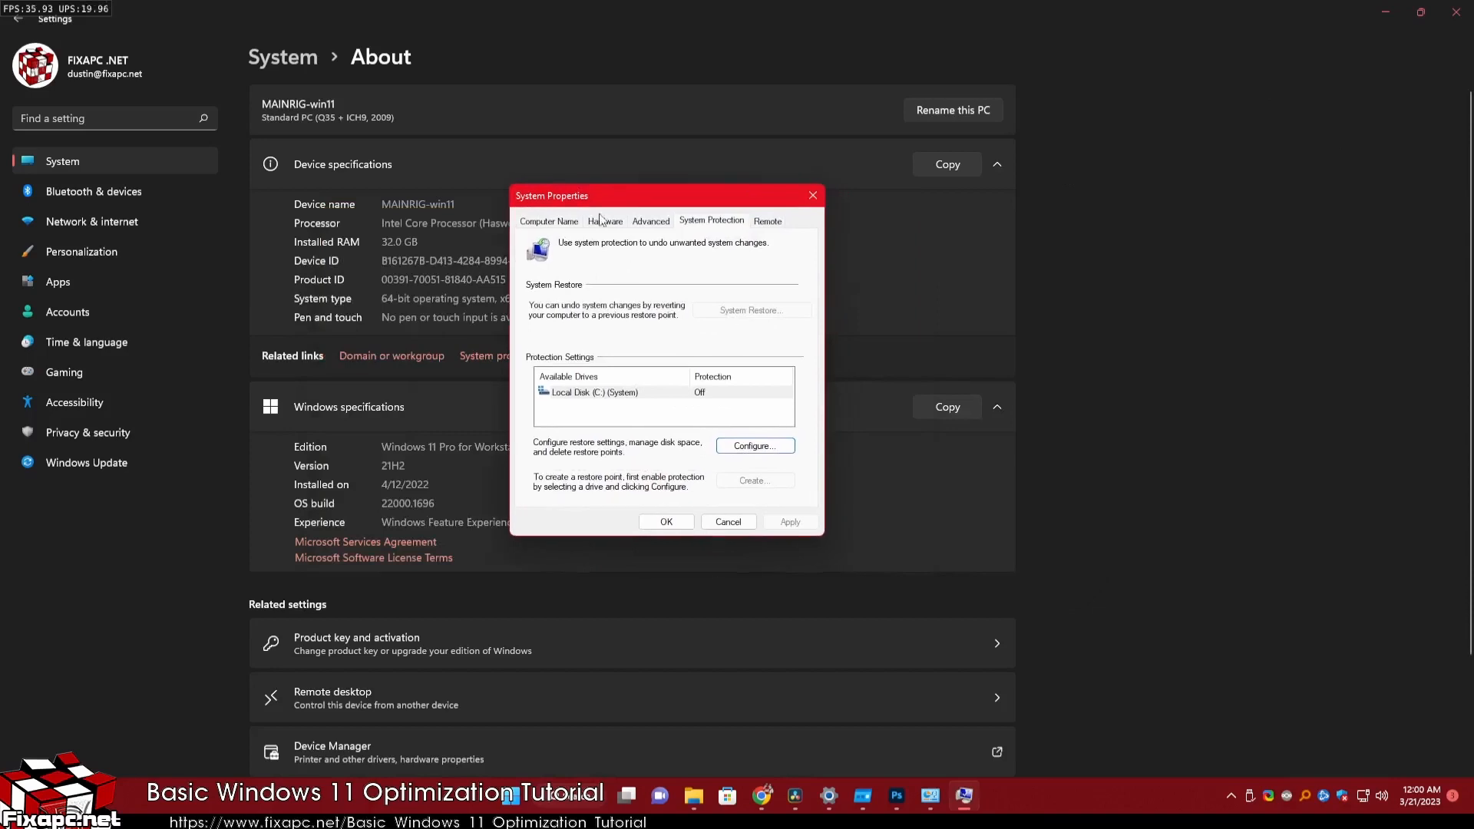
click(677, 524)
click(1385, 11)
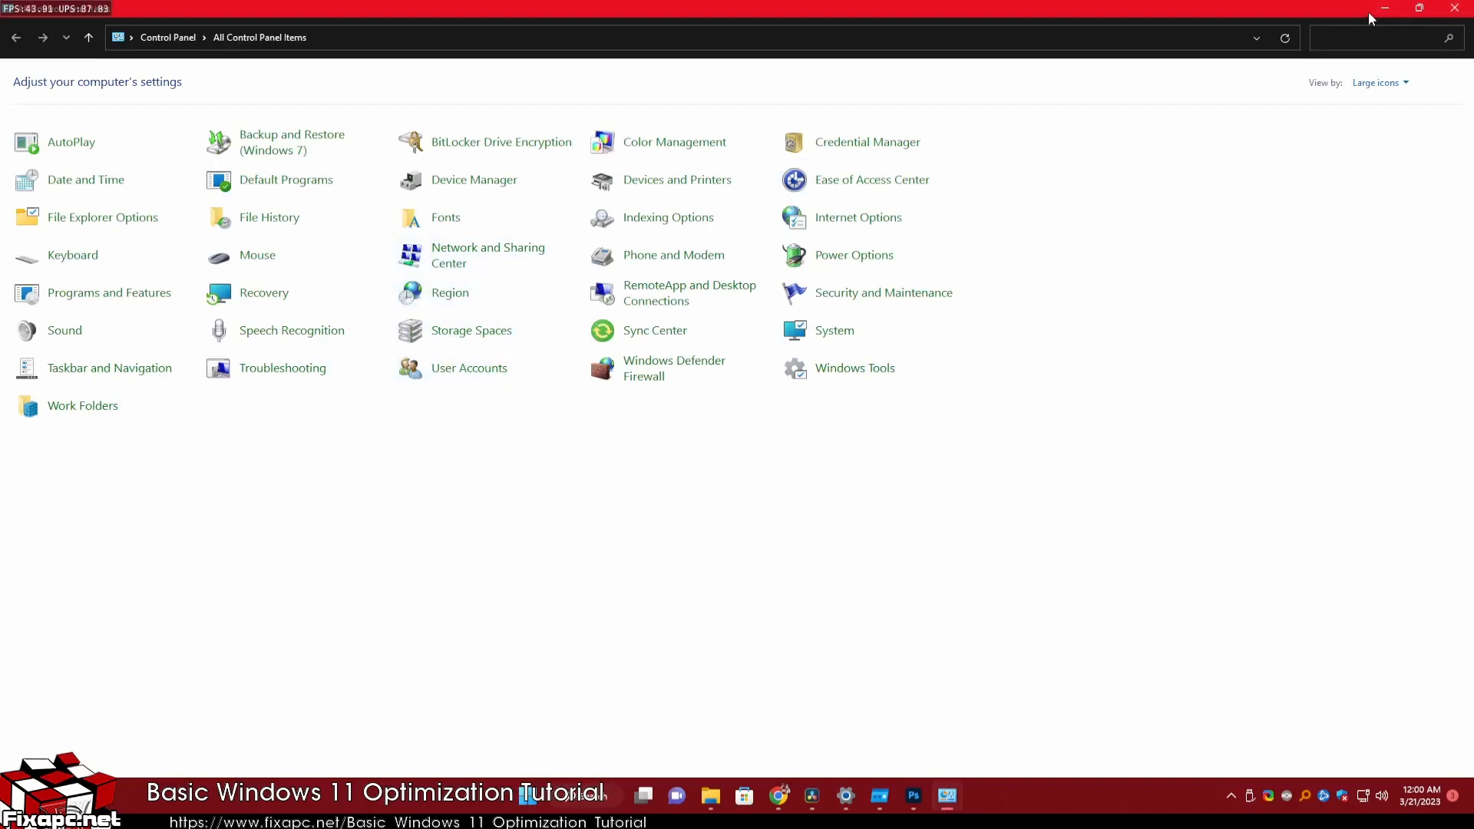
click(1372, 15)
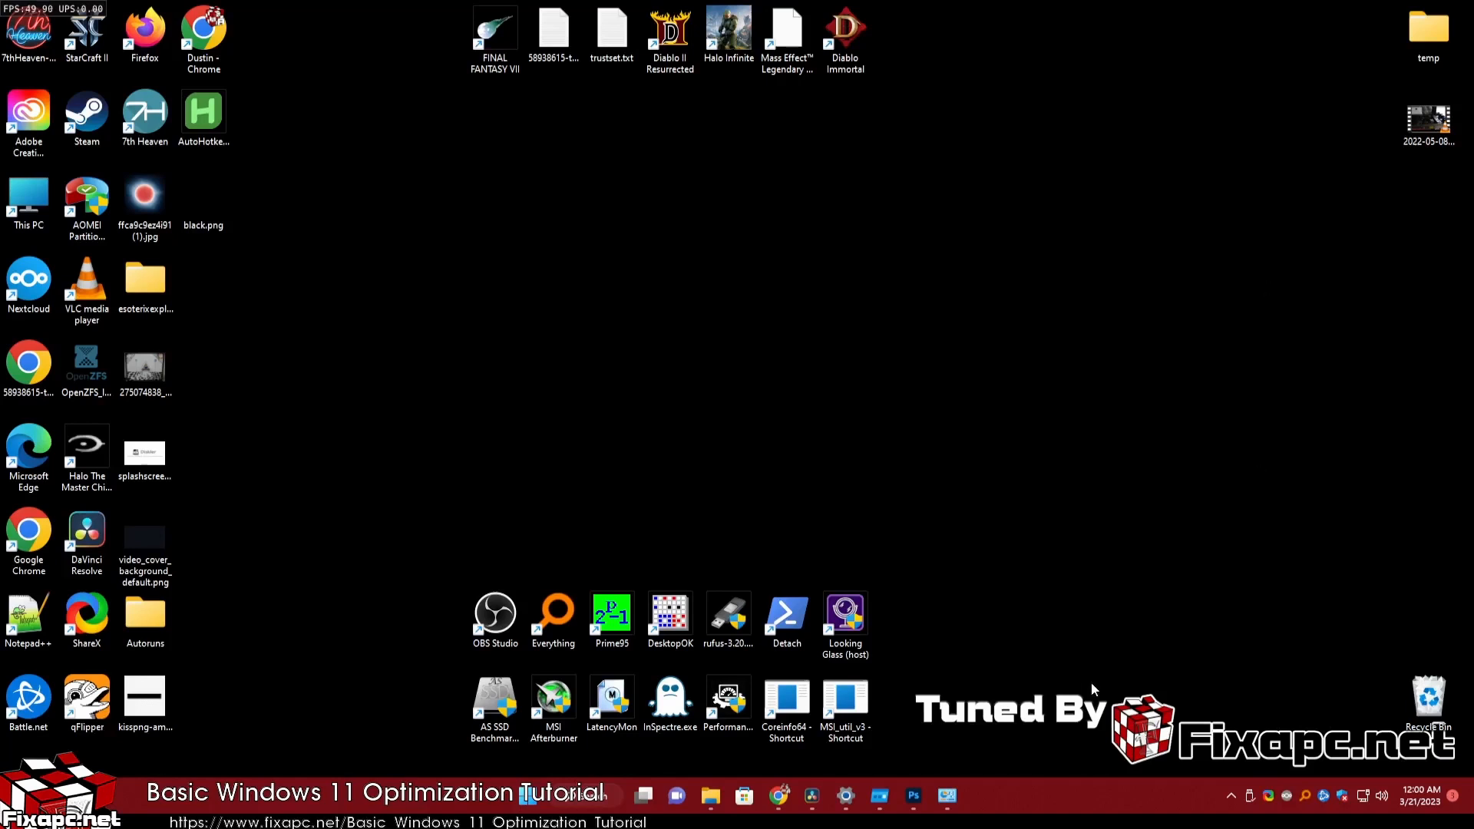
click(947, 795)
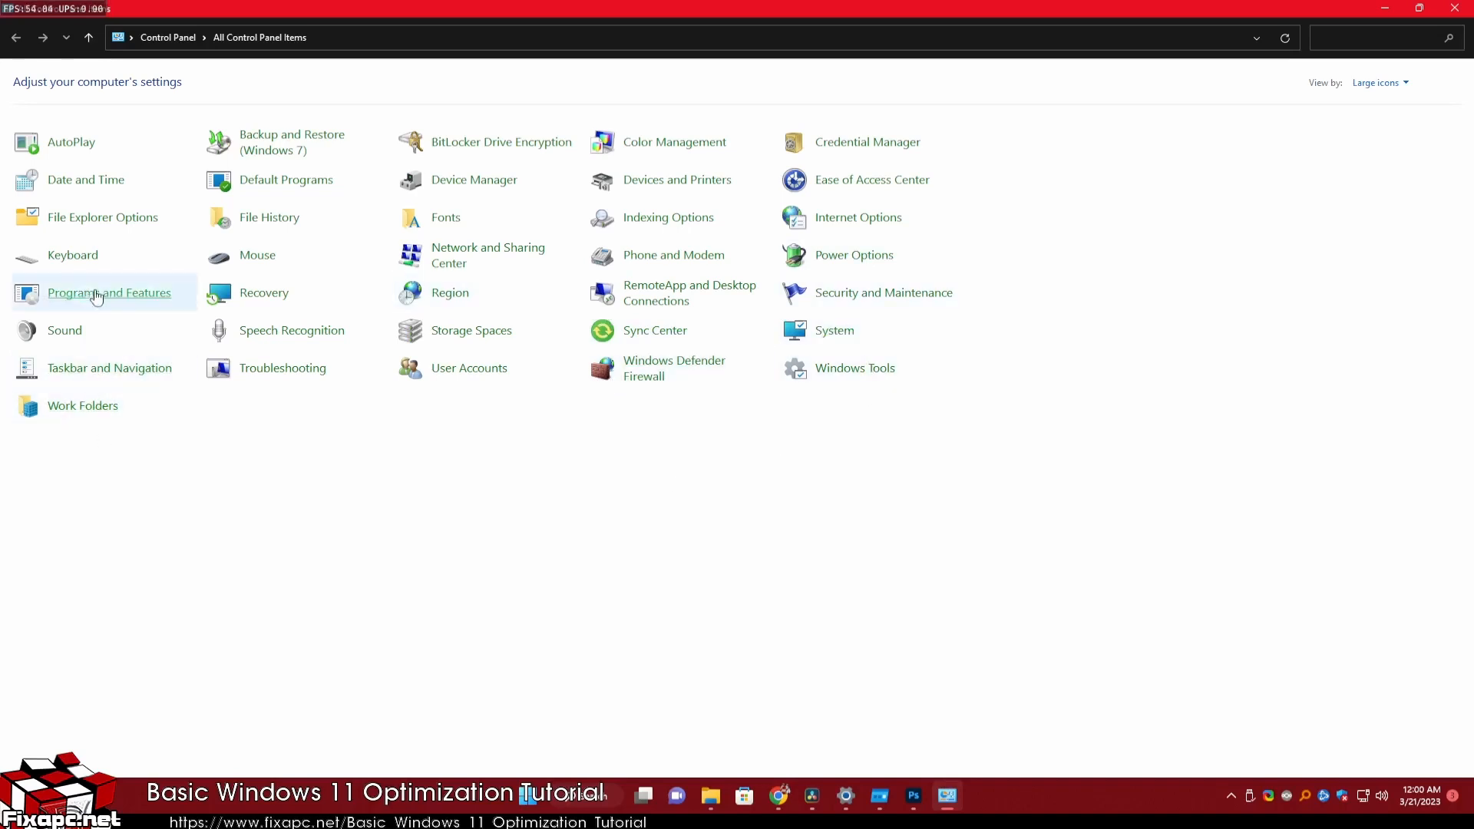
Step: Search Windows for "setting", open the Settings app, and look through the About page
key(super)
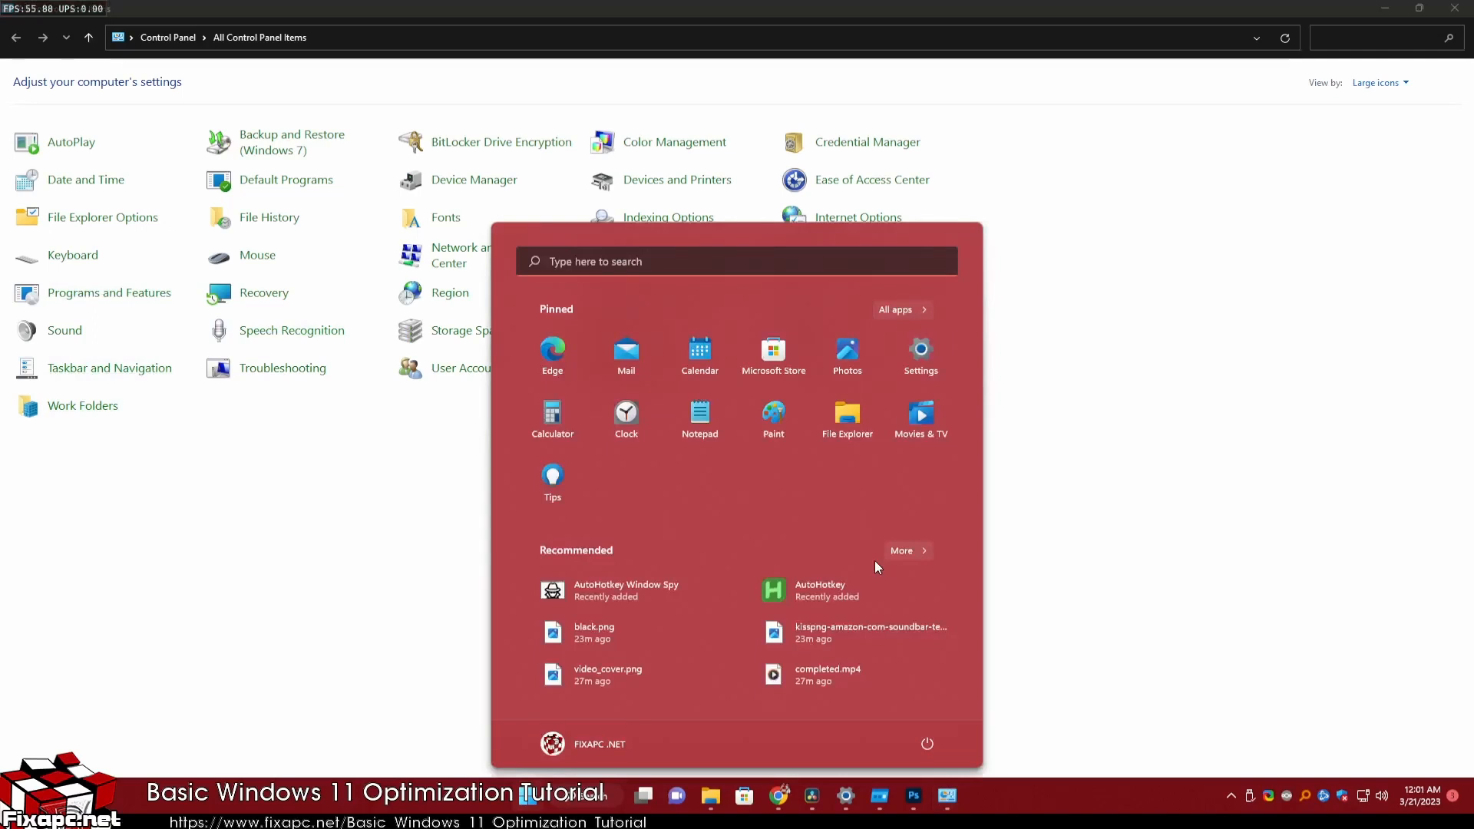
text(sett)
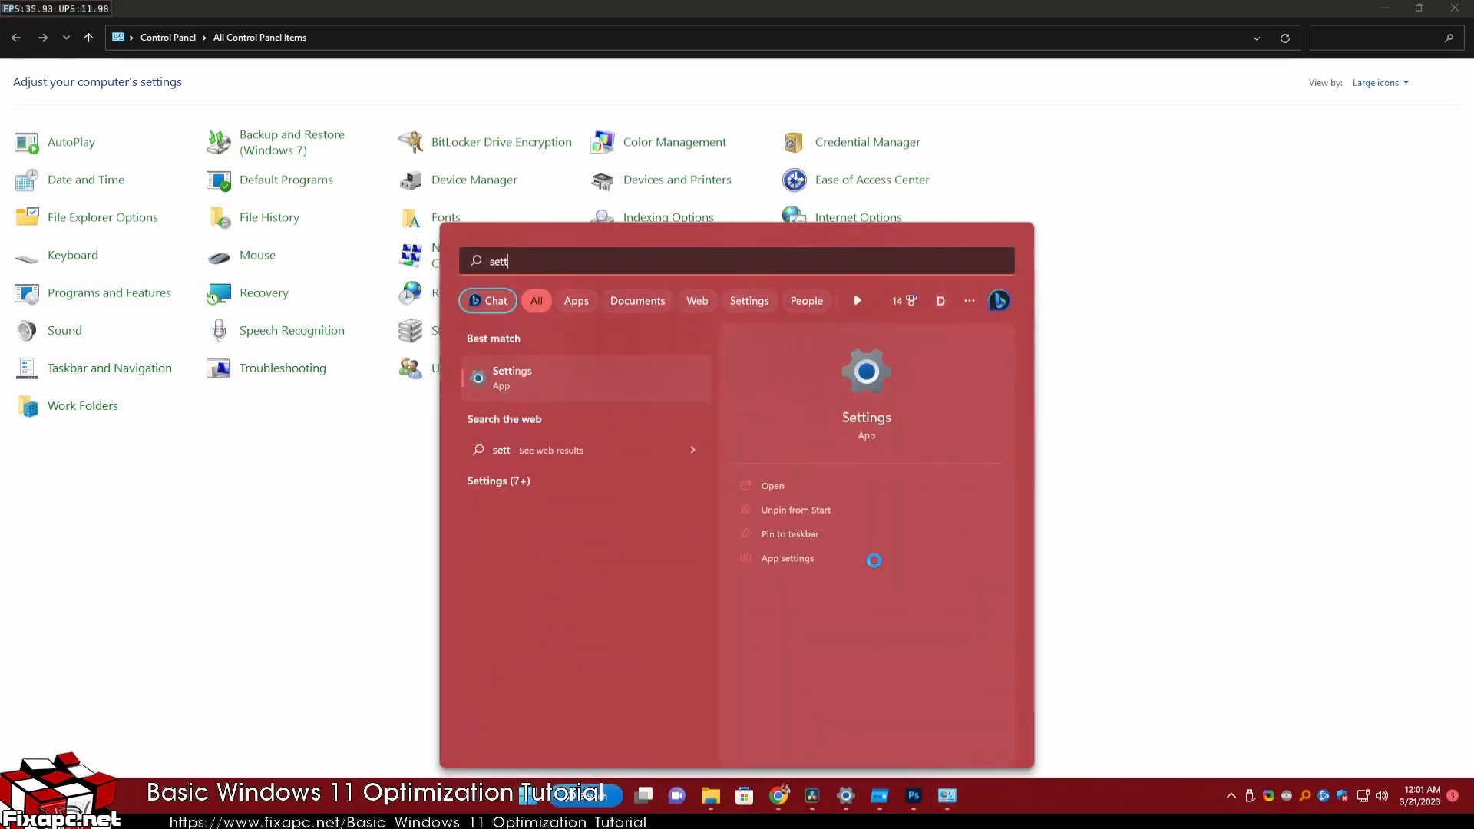
text(ing)
click(535, 367)
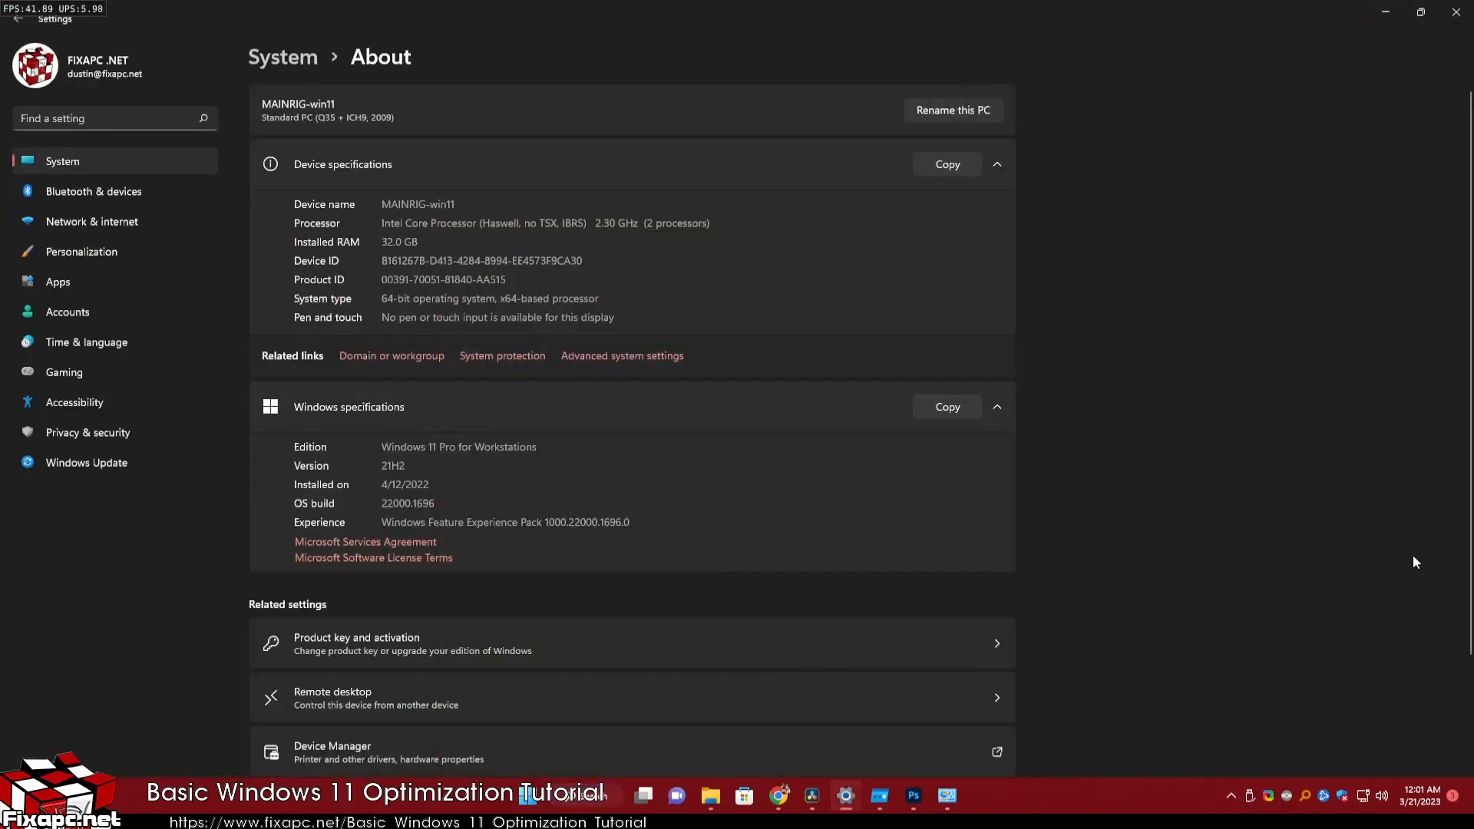
scroll(1371, 558, down, 2)
scroll(1305, 575, up, 2)
scroll(1213, 560, down, 2)
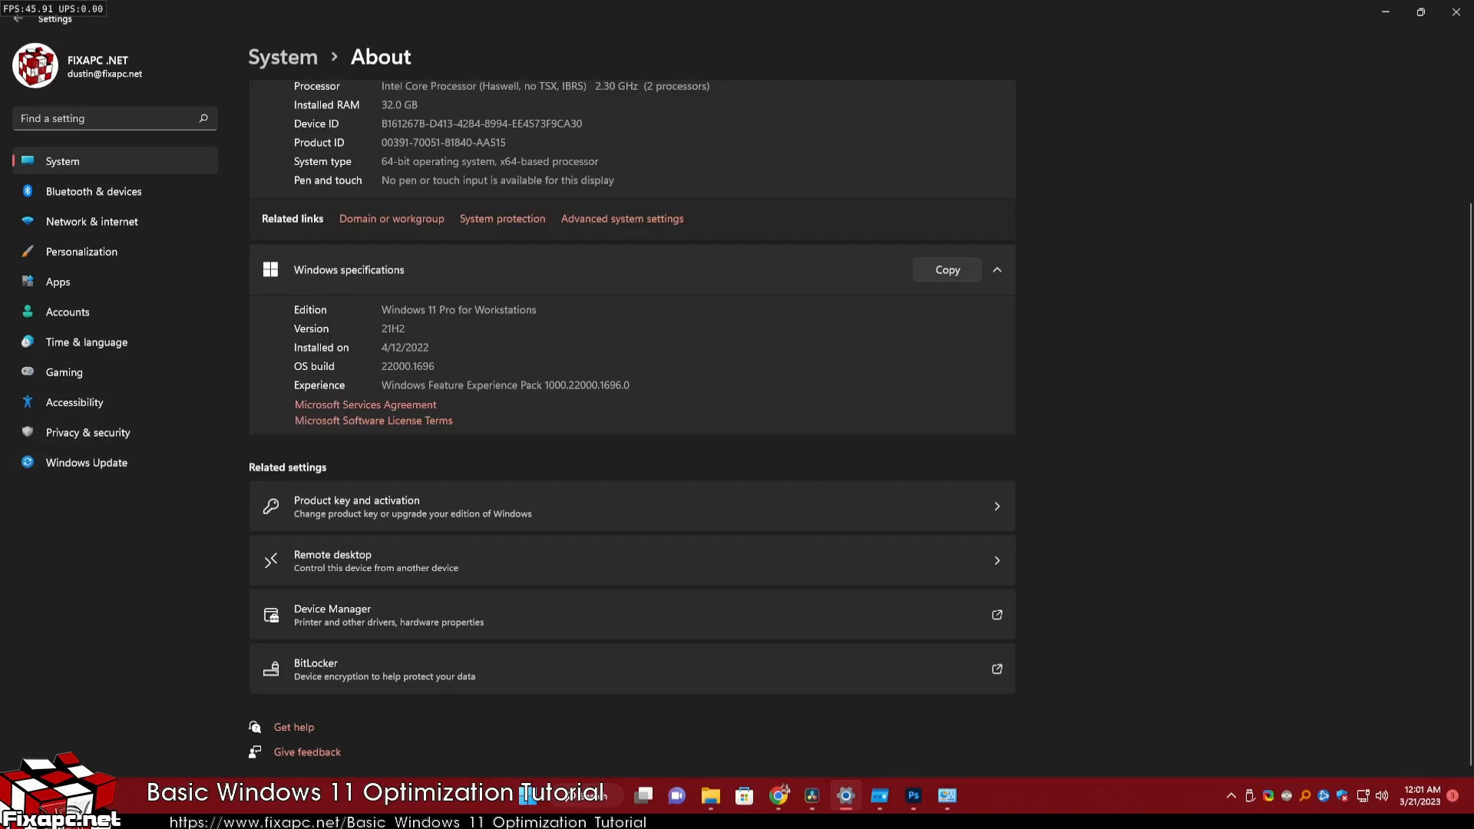
Step: Search Settings for "defender" and open Virus & threat protection
click(83, 120)
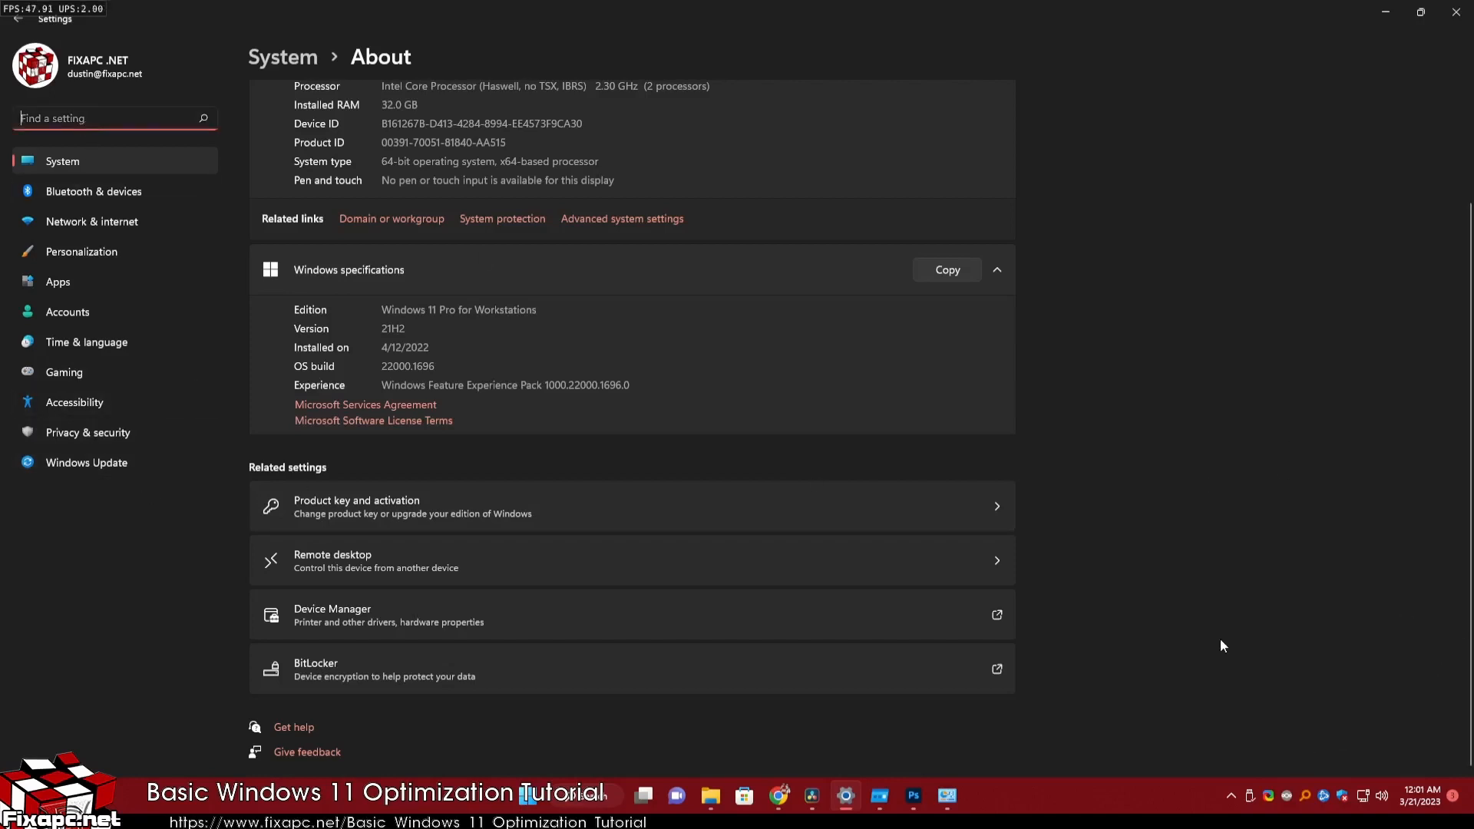
text(window)
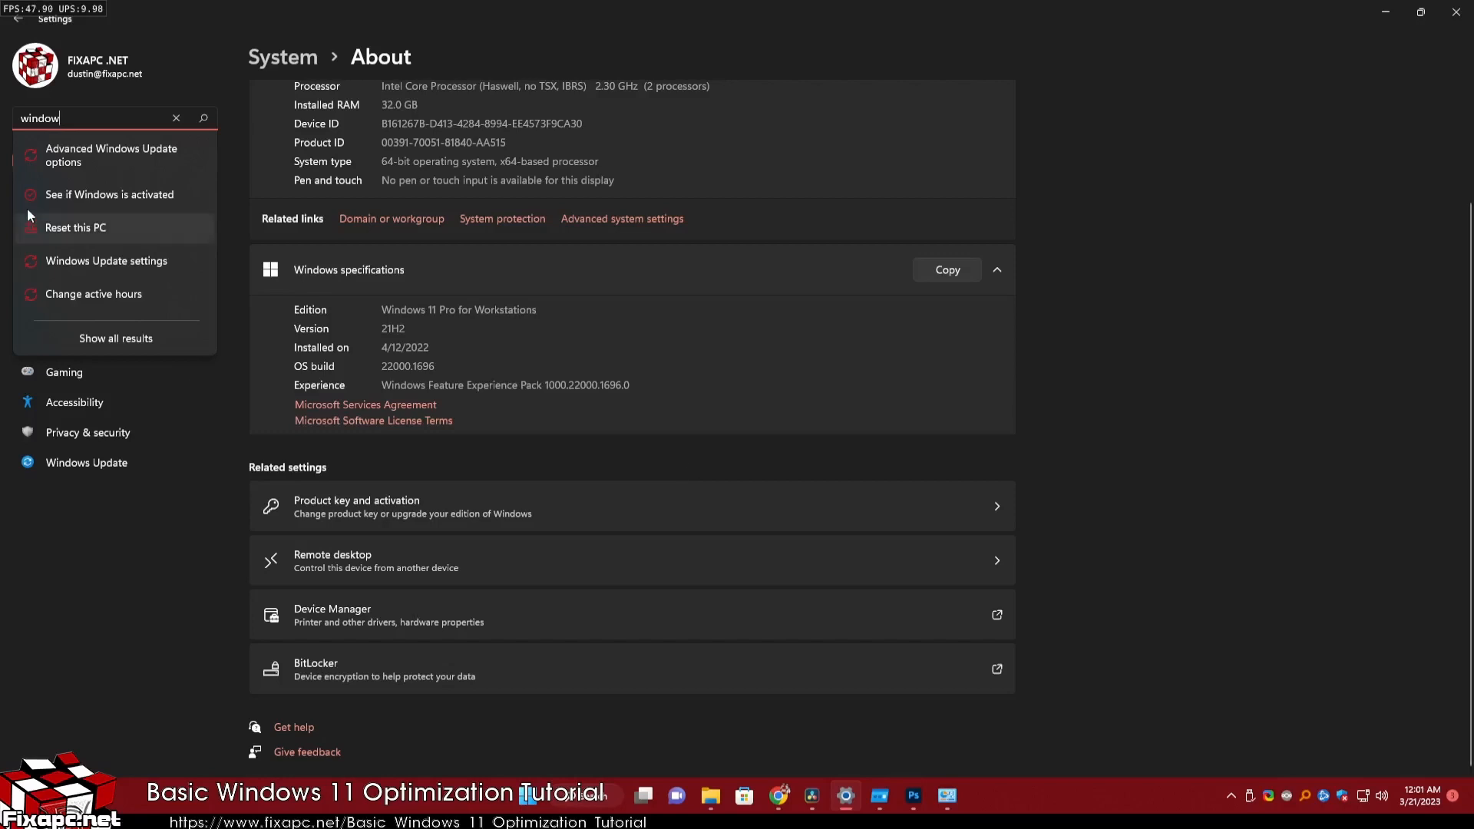
key(ctrl+a)
text(defender)
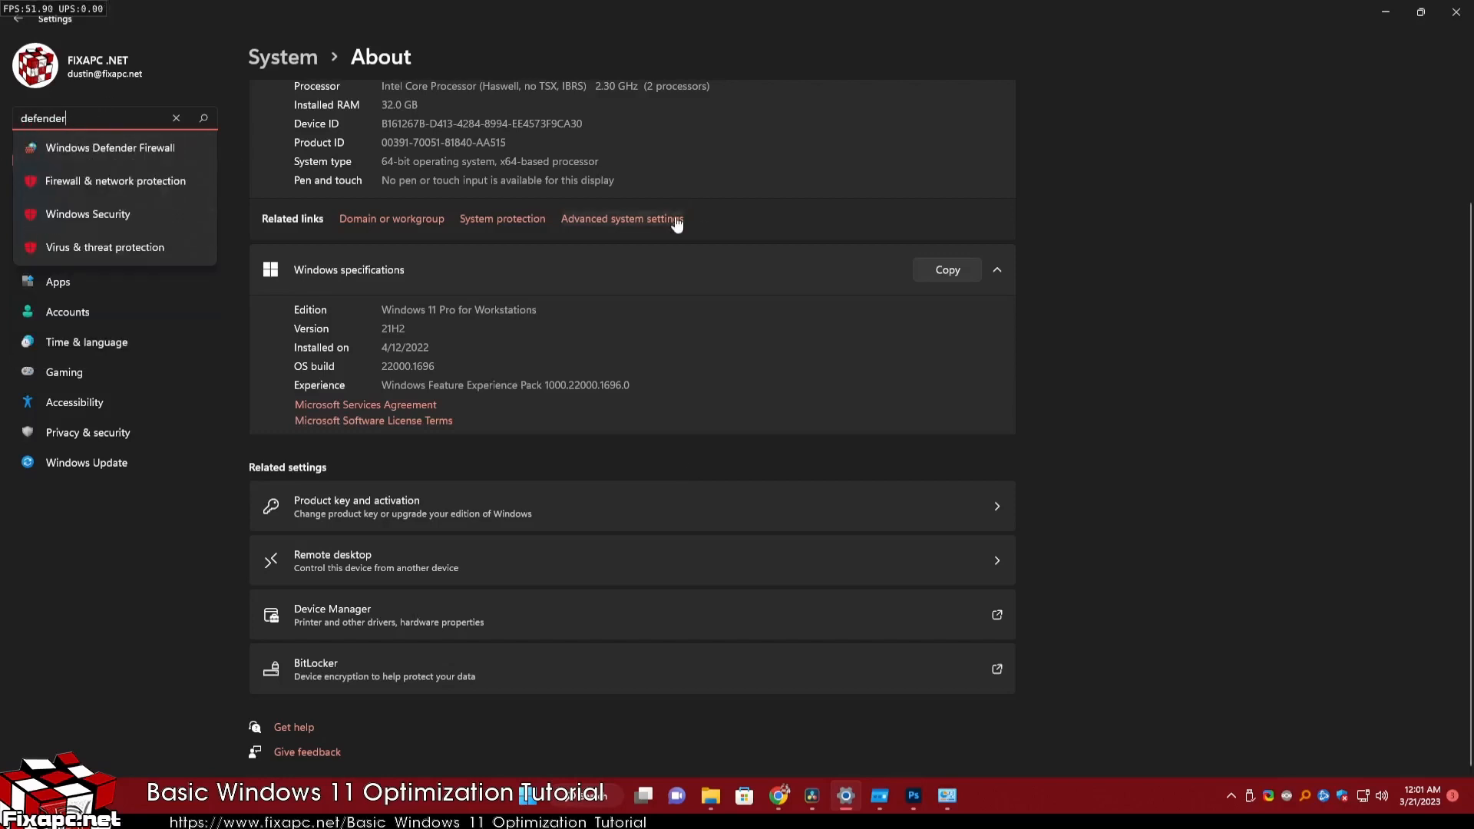
click(93, 241)
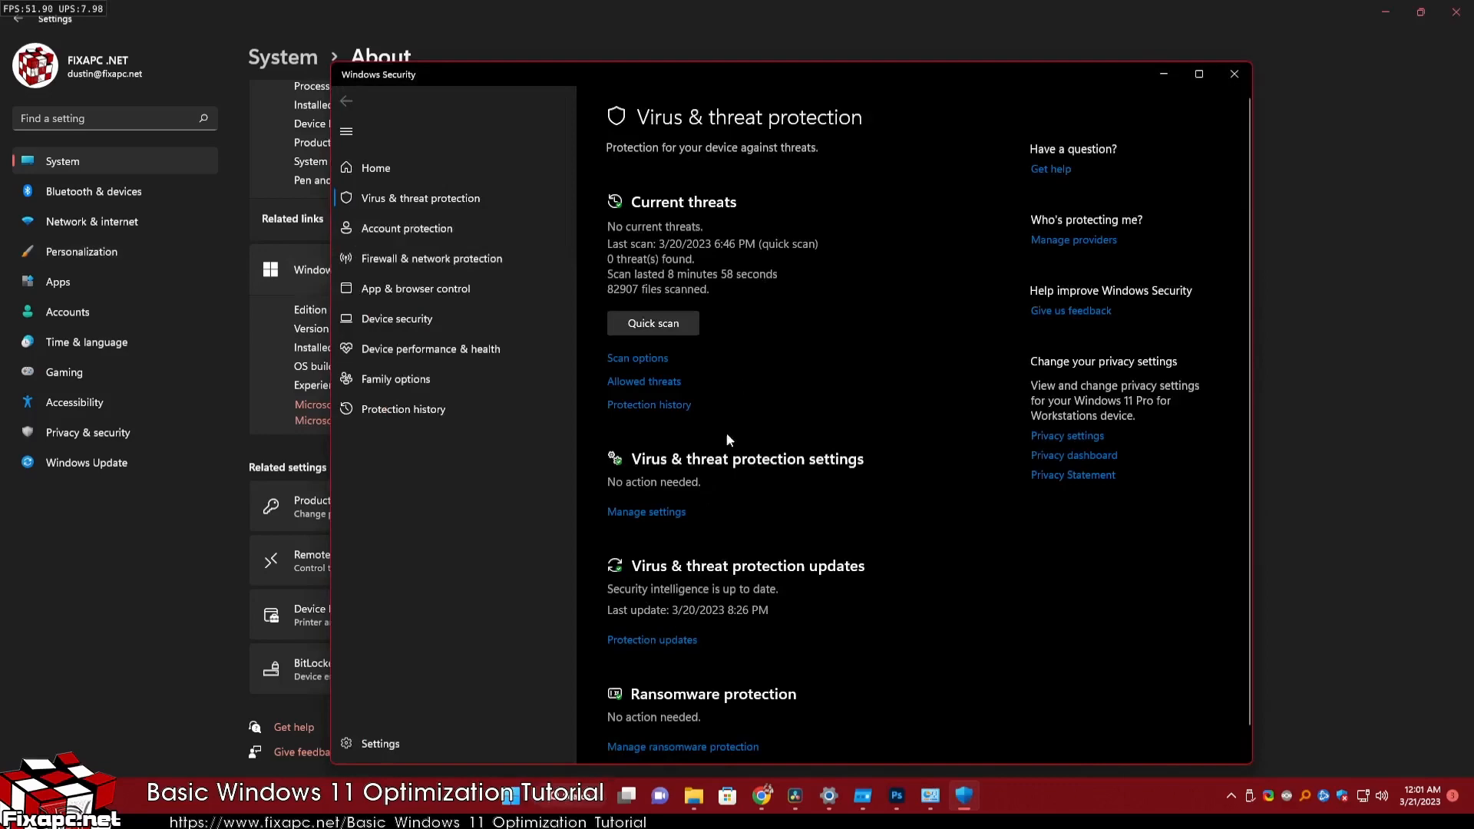
Step: Turn off Real-time protection in the Virus & threat protection settings, dismiss the security notification, and return to the overview
click(665, 511)
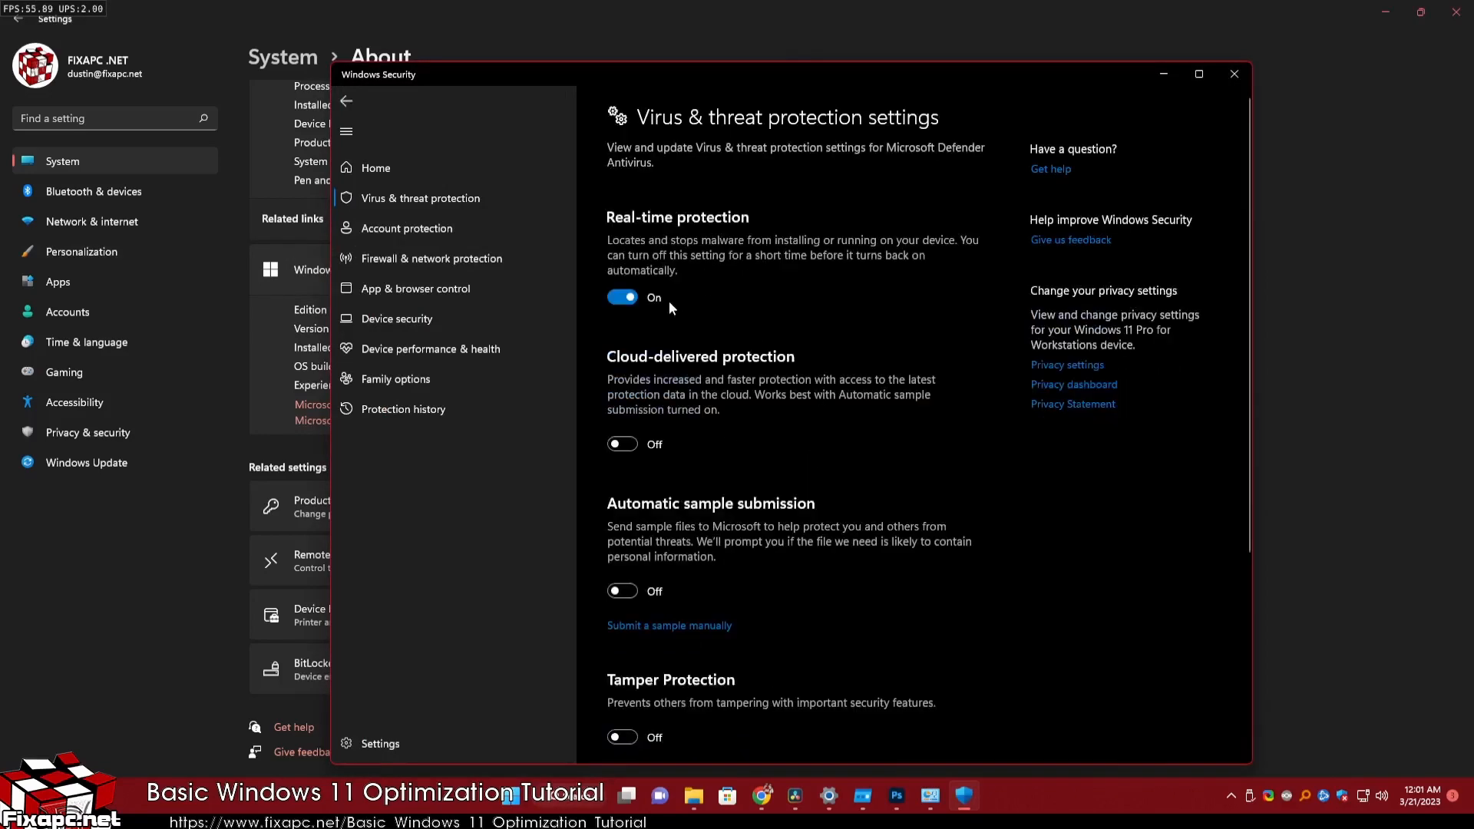
click(624, 298)
scroll(827, 372, down, 5)
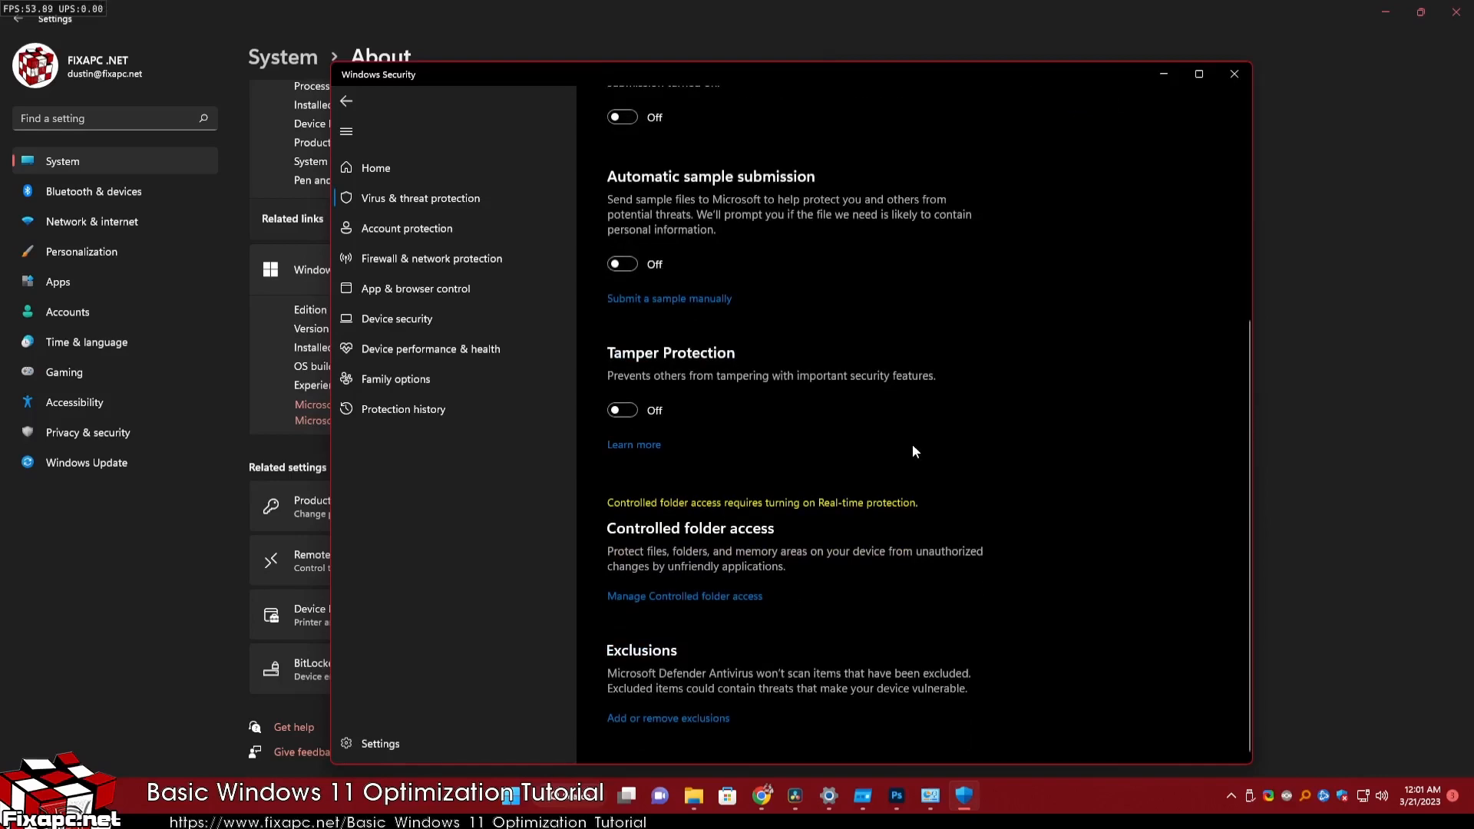
scroll(768, 607, up, 5)
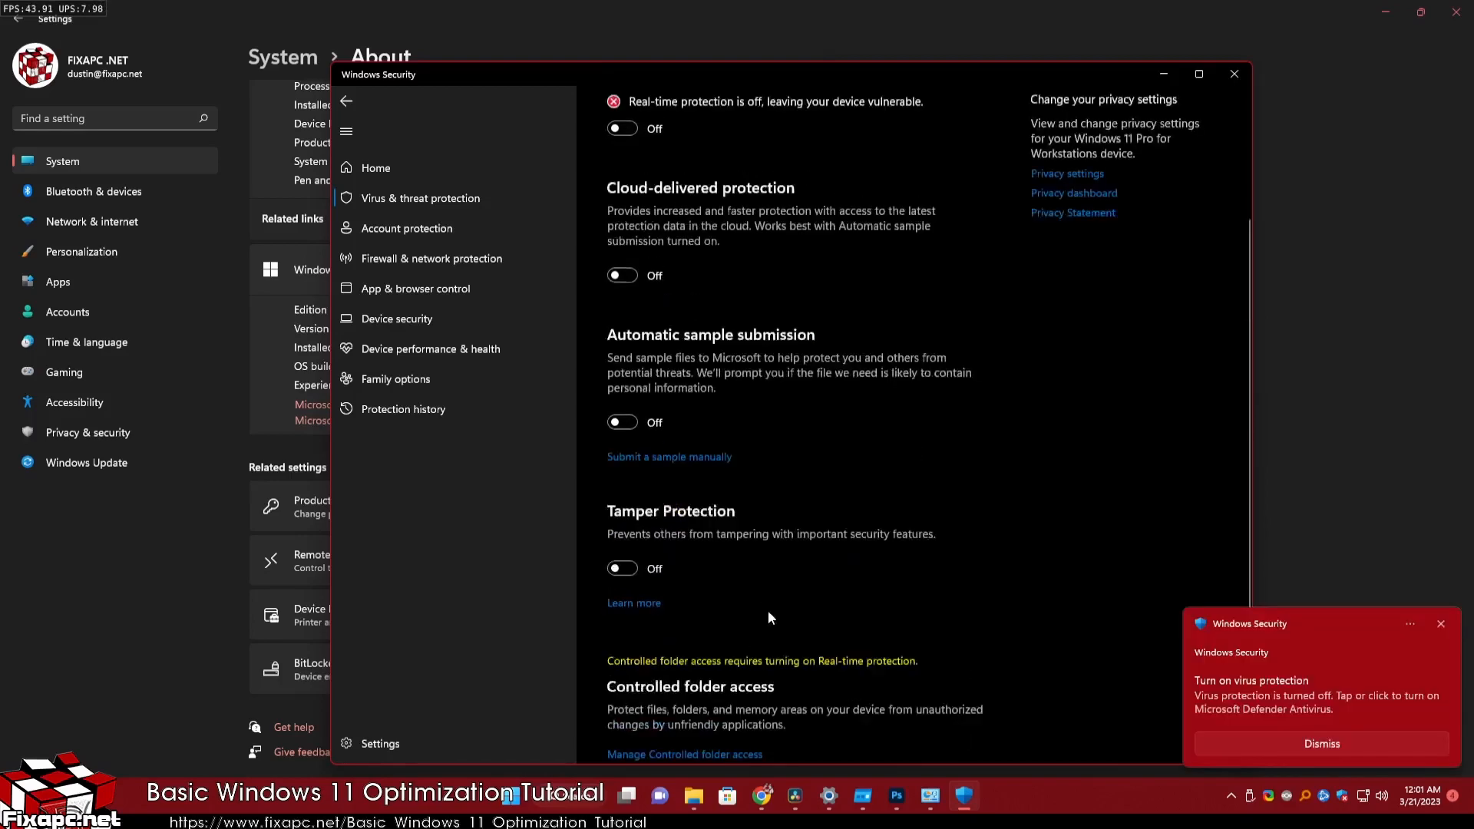
click(1357, 741)
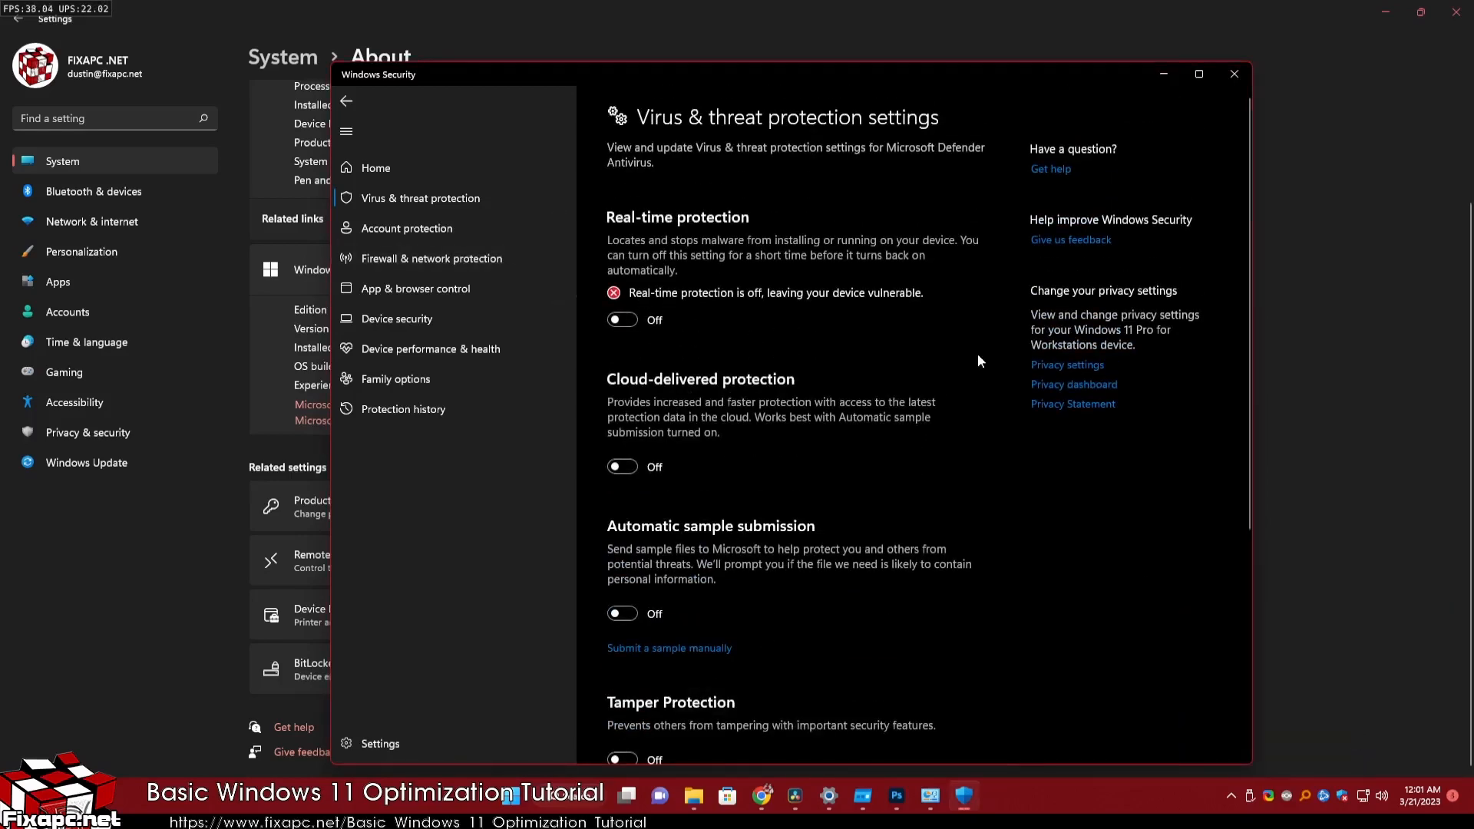
click(356, 97)
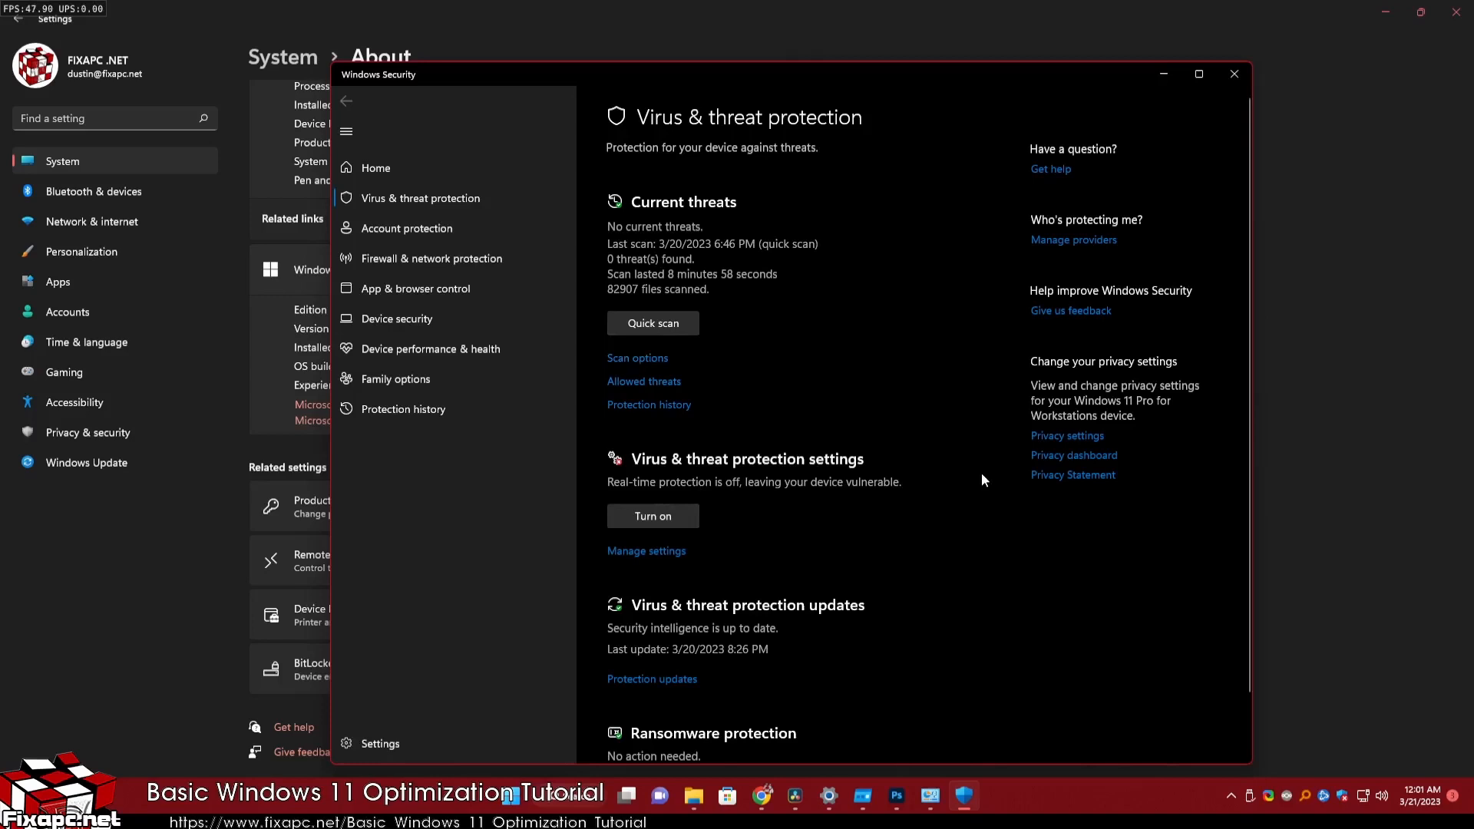
Step: Look through the Virus & threat protection overview and its Scan options page
scroll(905, 651, down, 2)
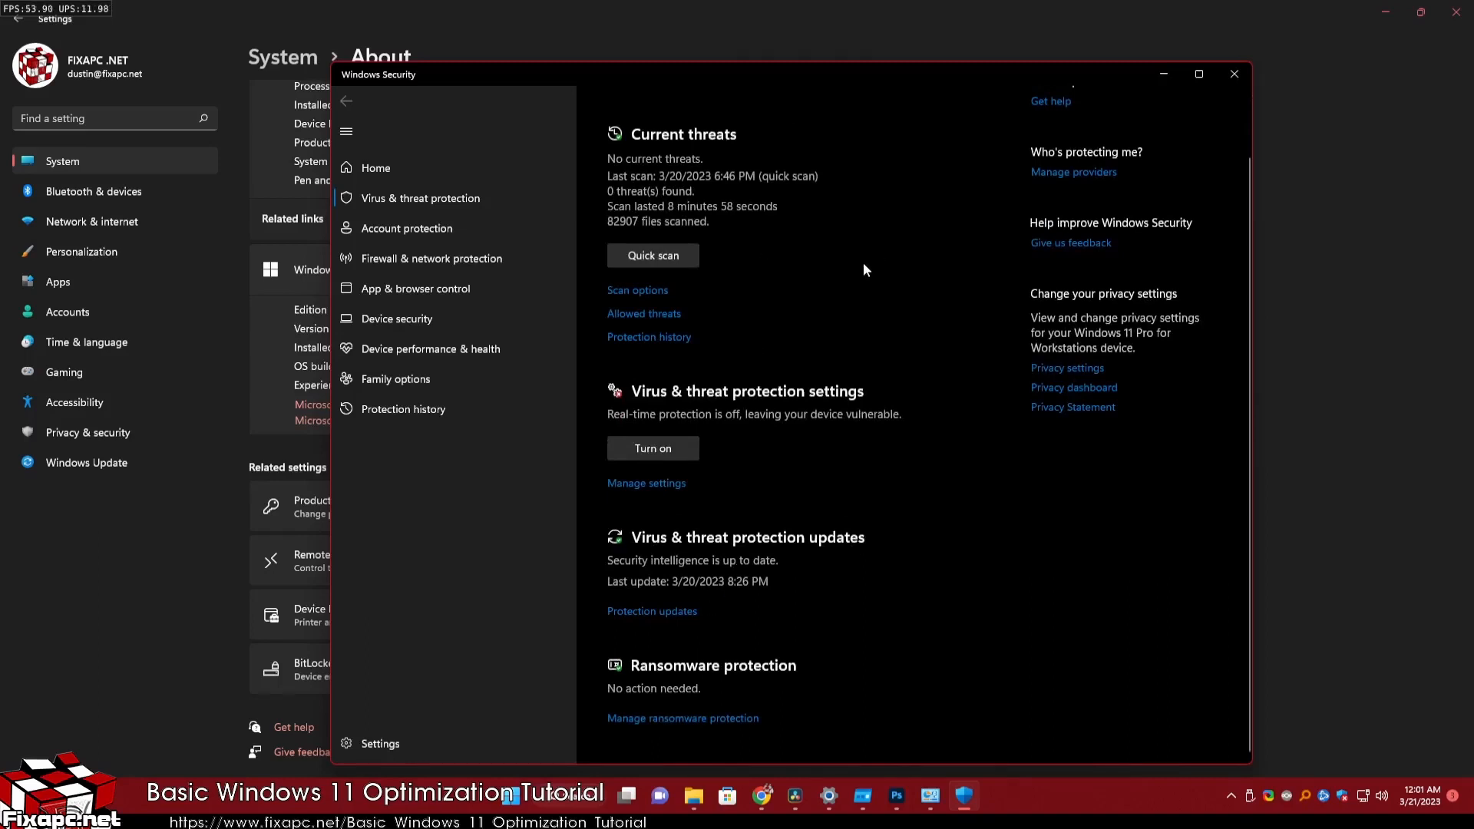
scroll(798, 344, up, 2)
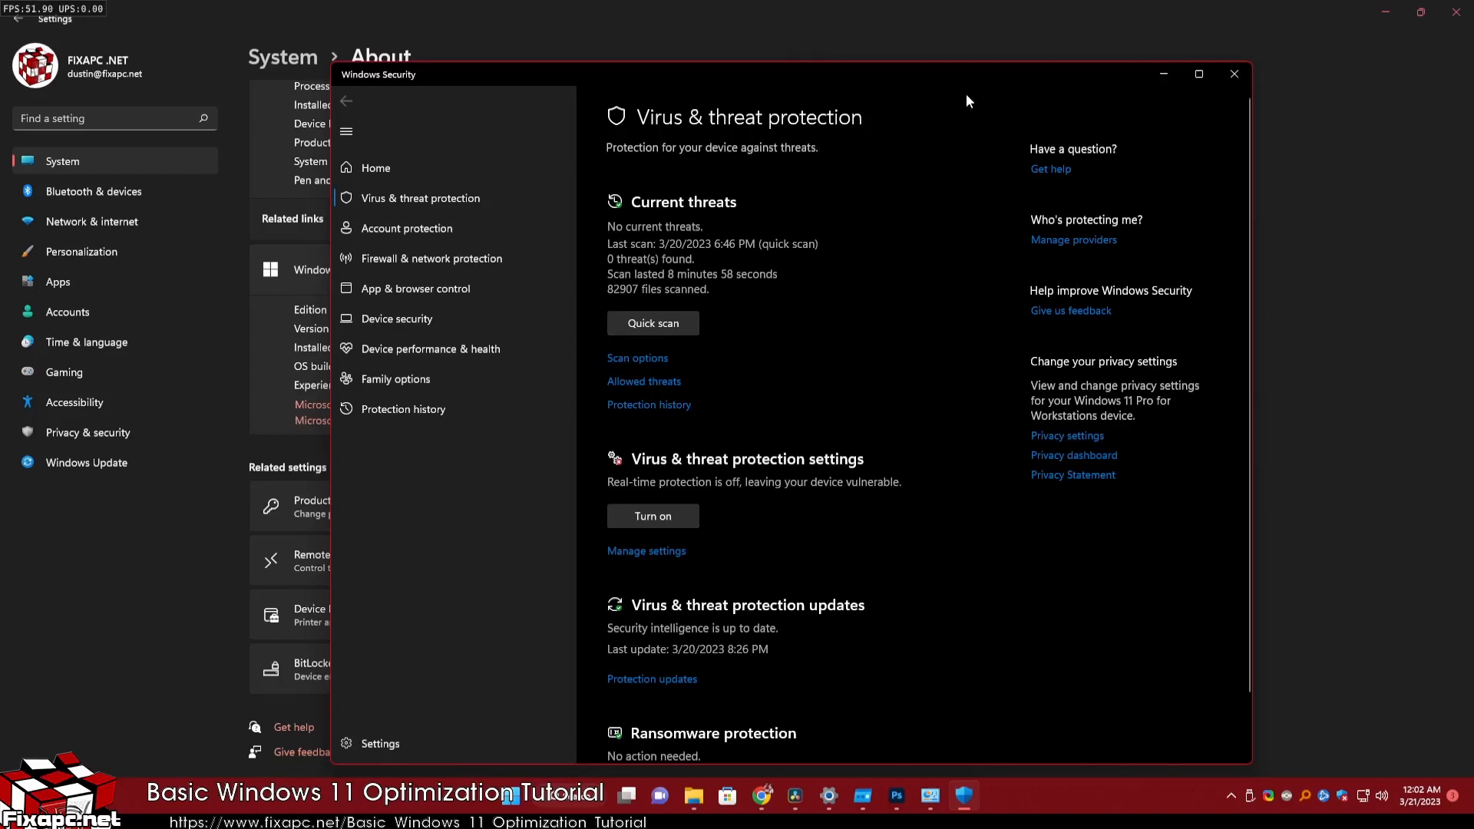
drag(1009, 79, 1061, 69)
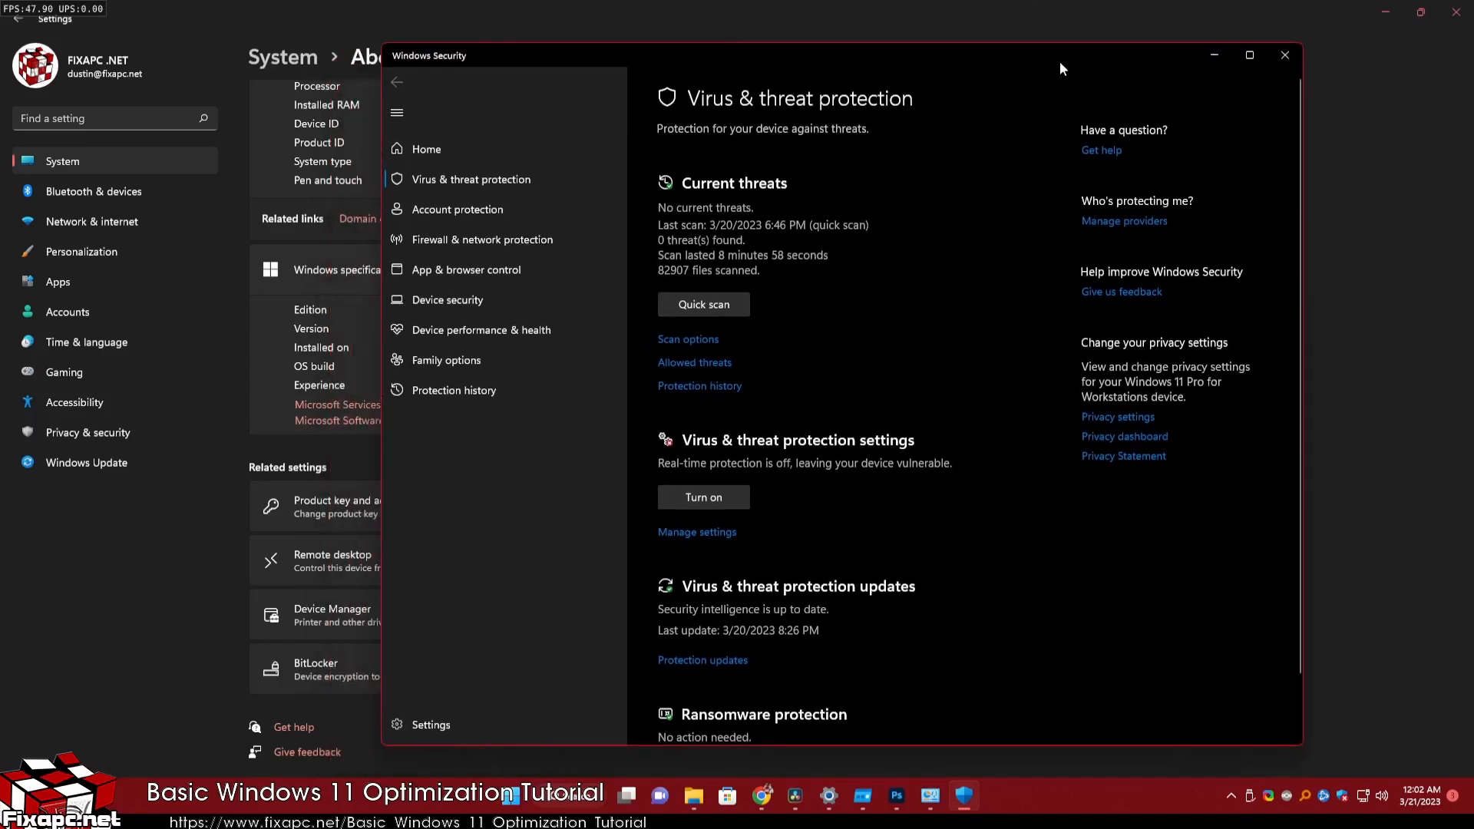
click(691, 339)
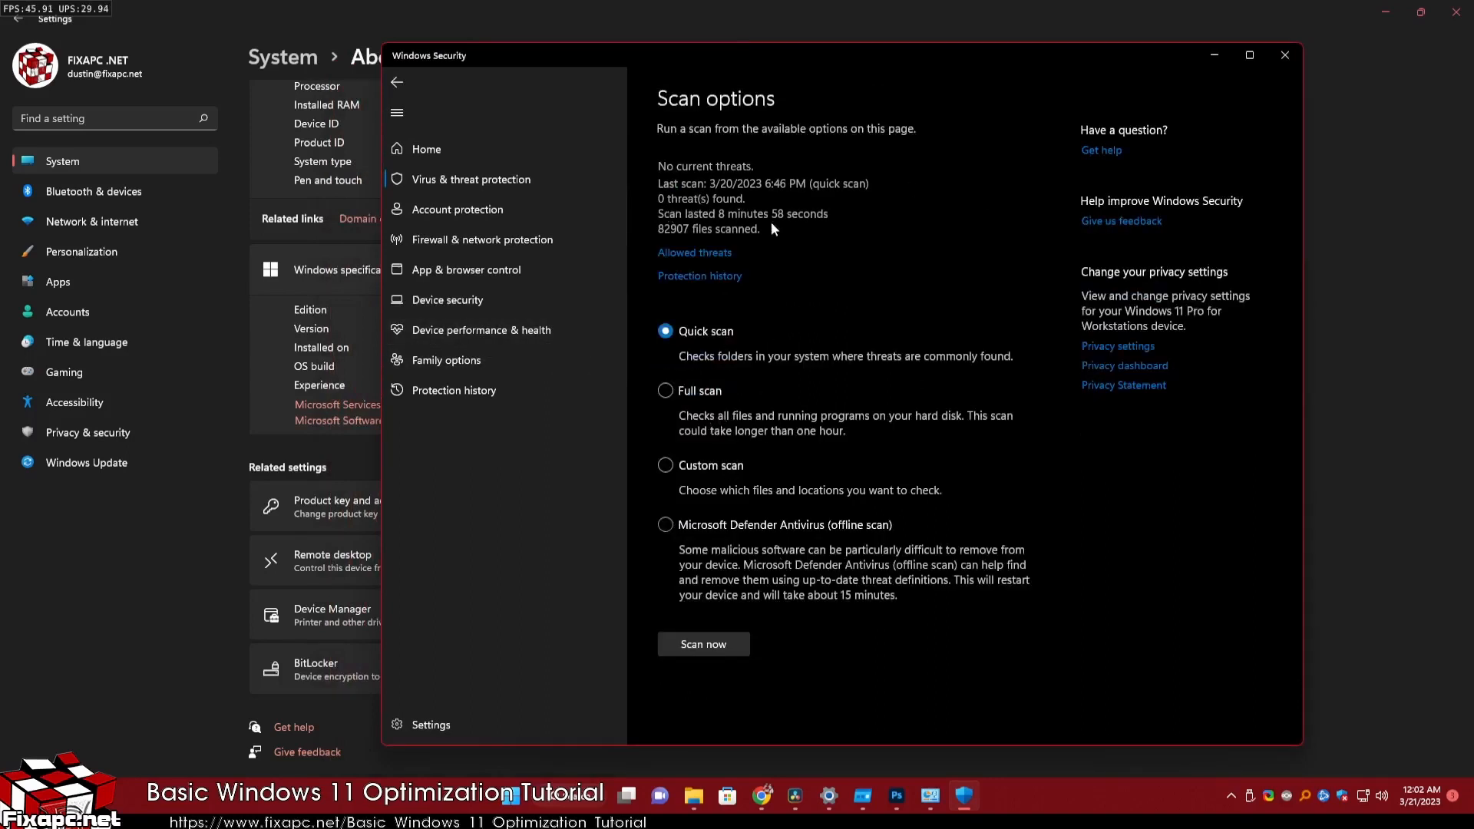
click(395, 85)
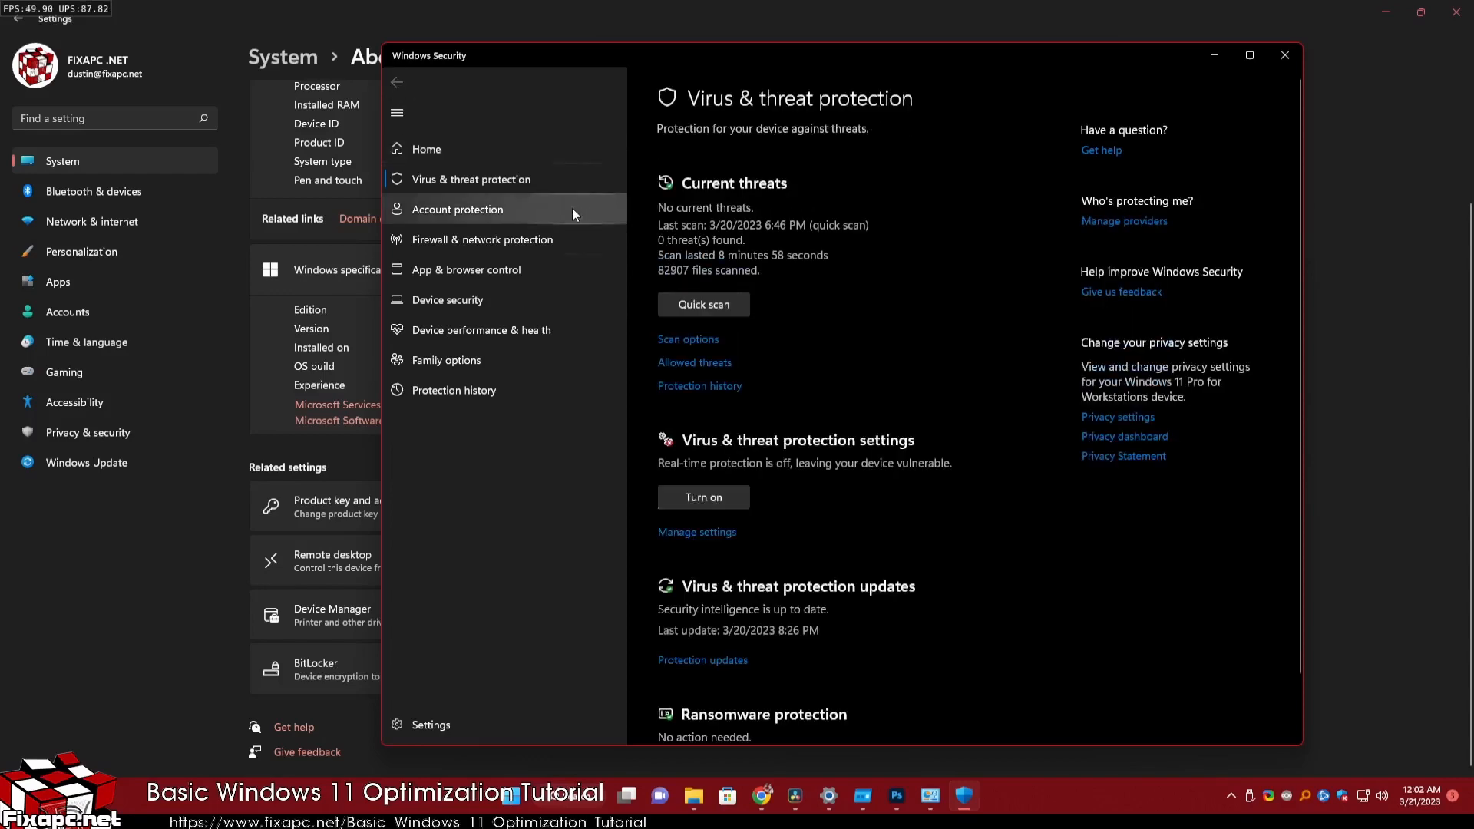
Step: In the Reputation-based protection settings, turn off Check apps and files, SmartScreen for Microsoft Edge, and SmartScreen for Microsoft Store apps
click(539, 269)
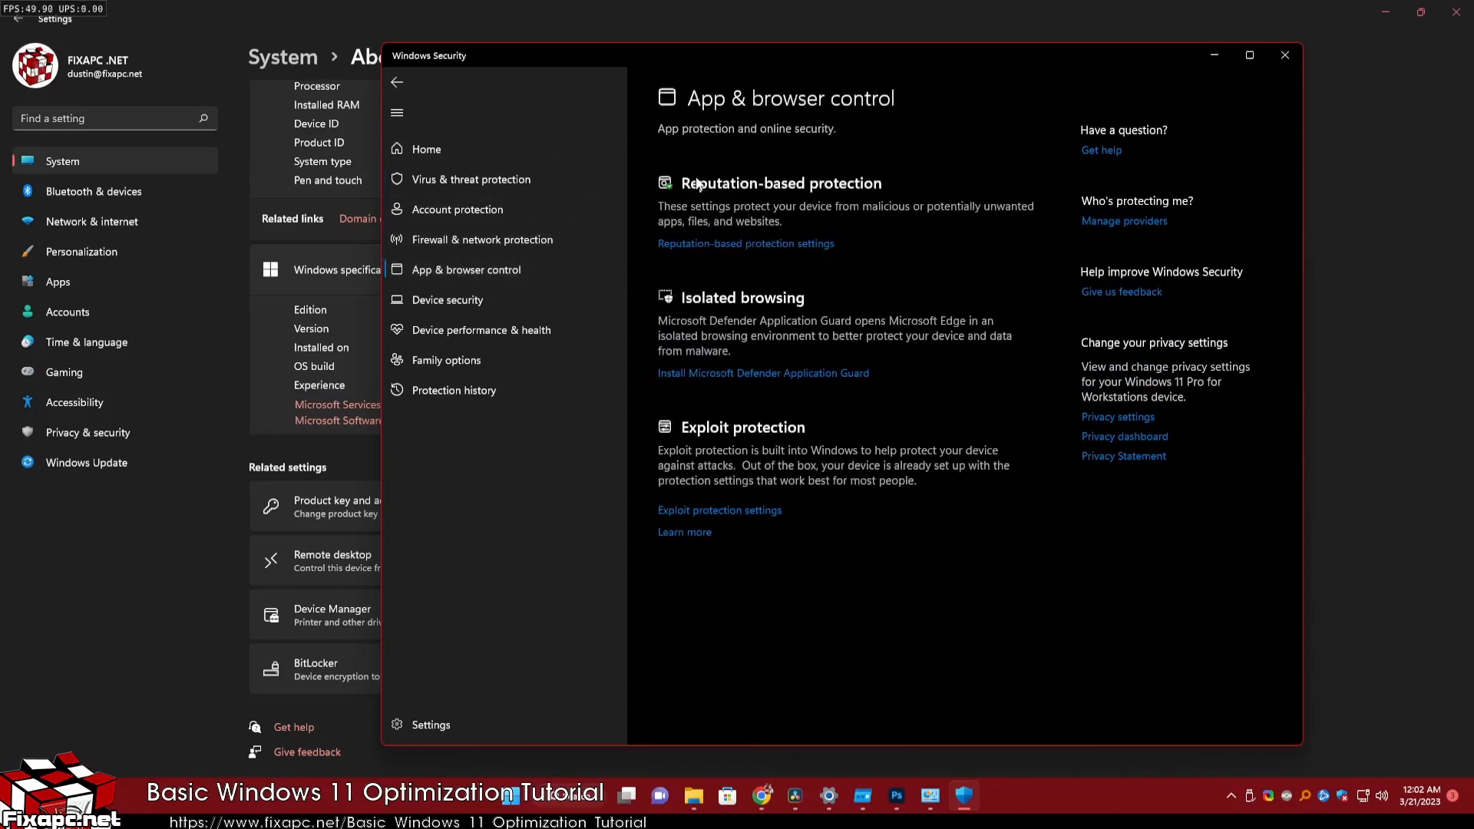
click(772, 245)
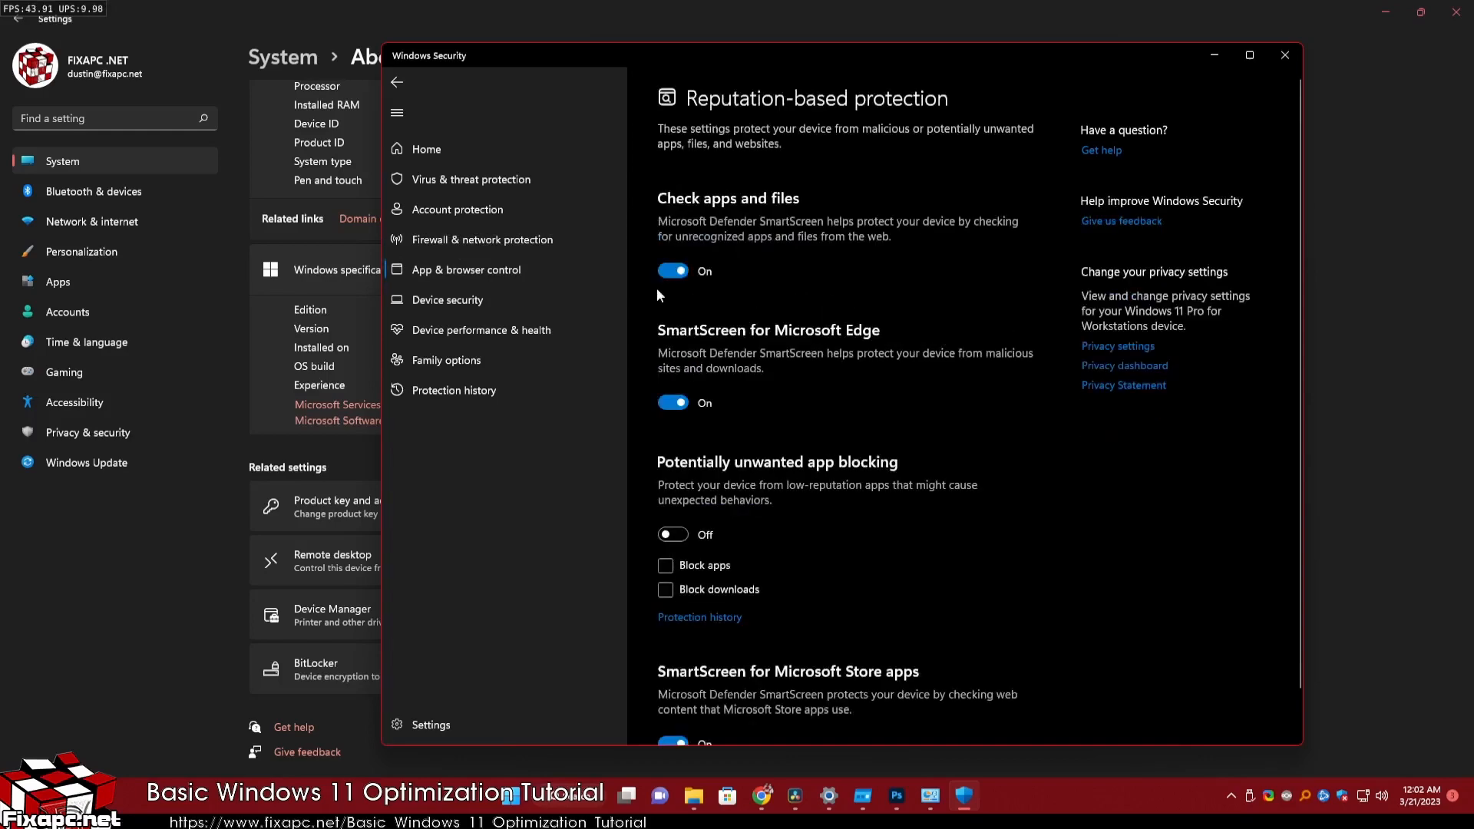
click(674, 274)
click(692, 423)
scroll(843, 452, down, 2)
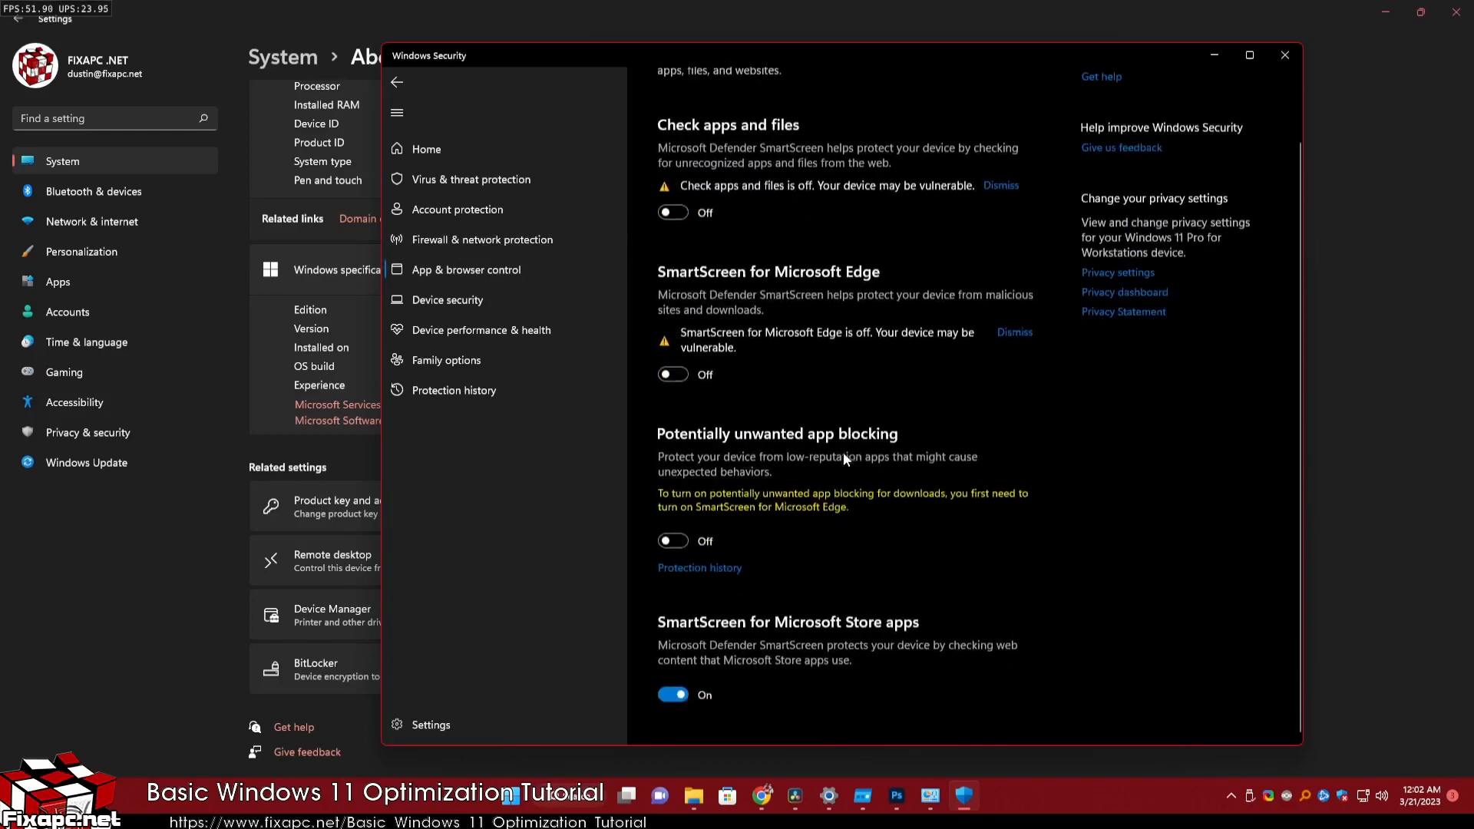
click(673, 693)
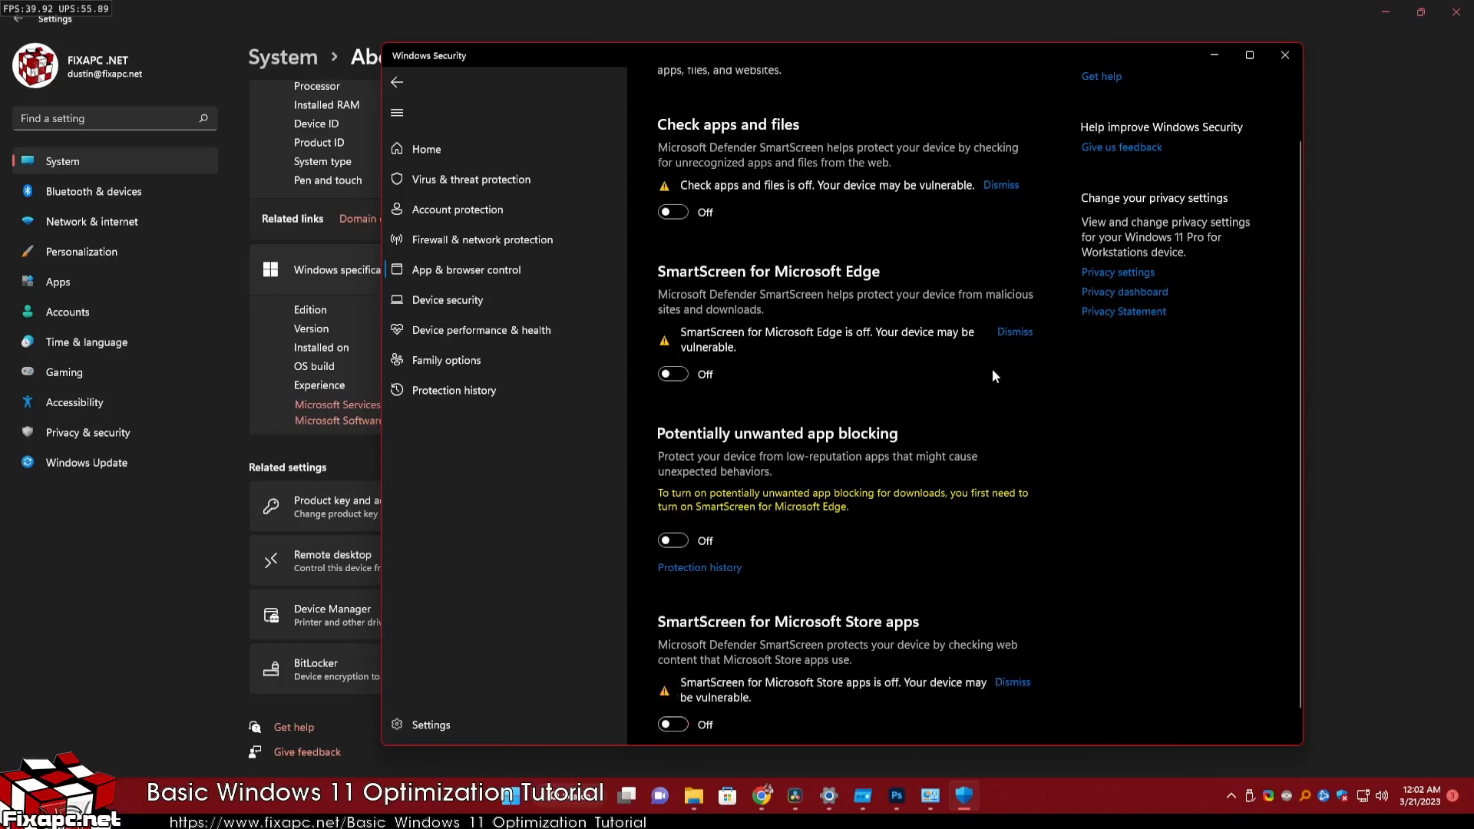
Step: Dismiss the vulnerability warnings for the disabled reputation-based protections and return to App & browser control
scroll(1021, 445, down, 1)
click(1013, 652)
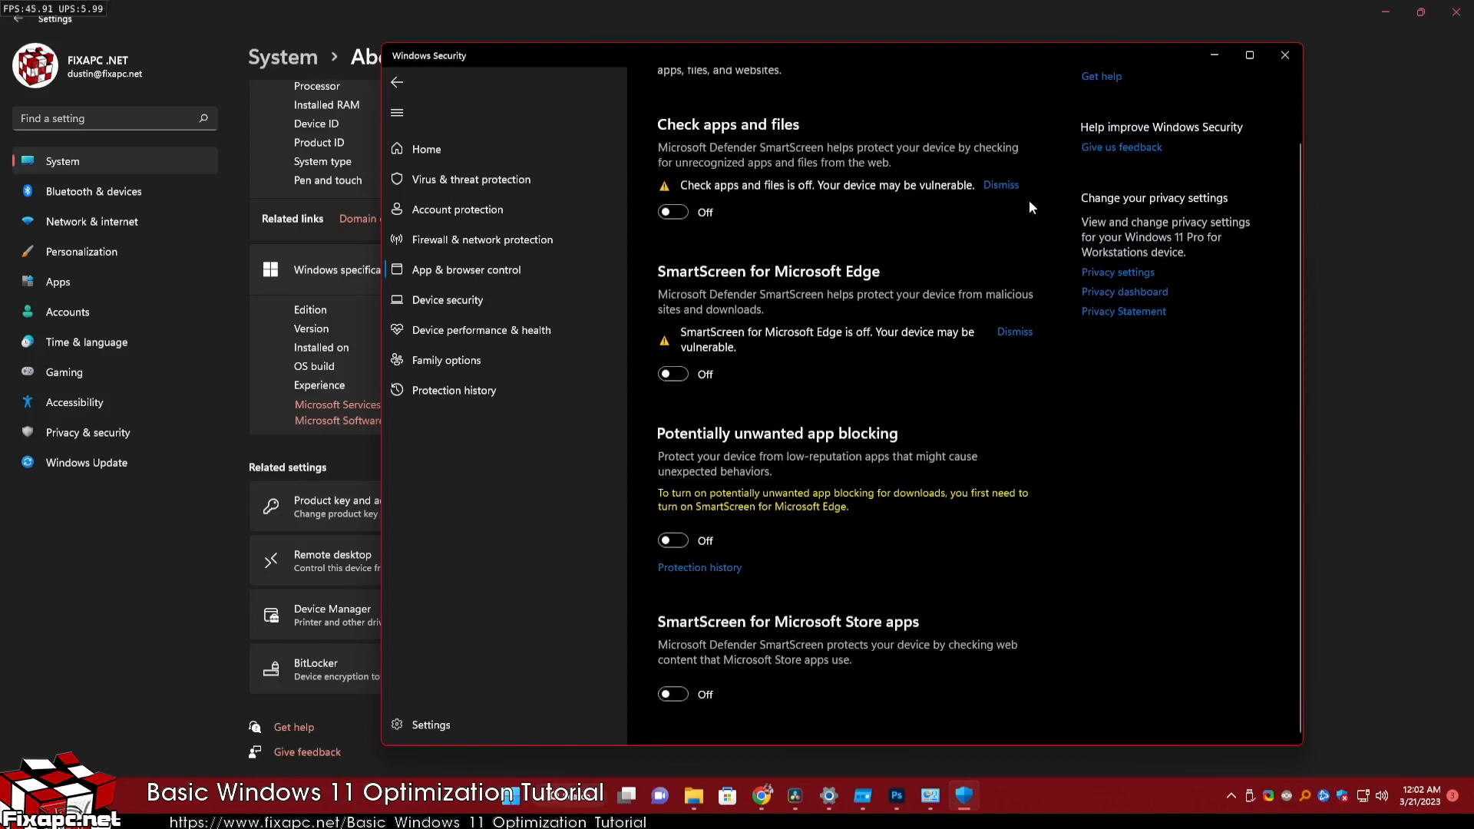
click(1012, 333)
click(998, 216)
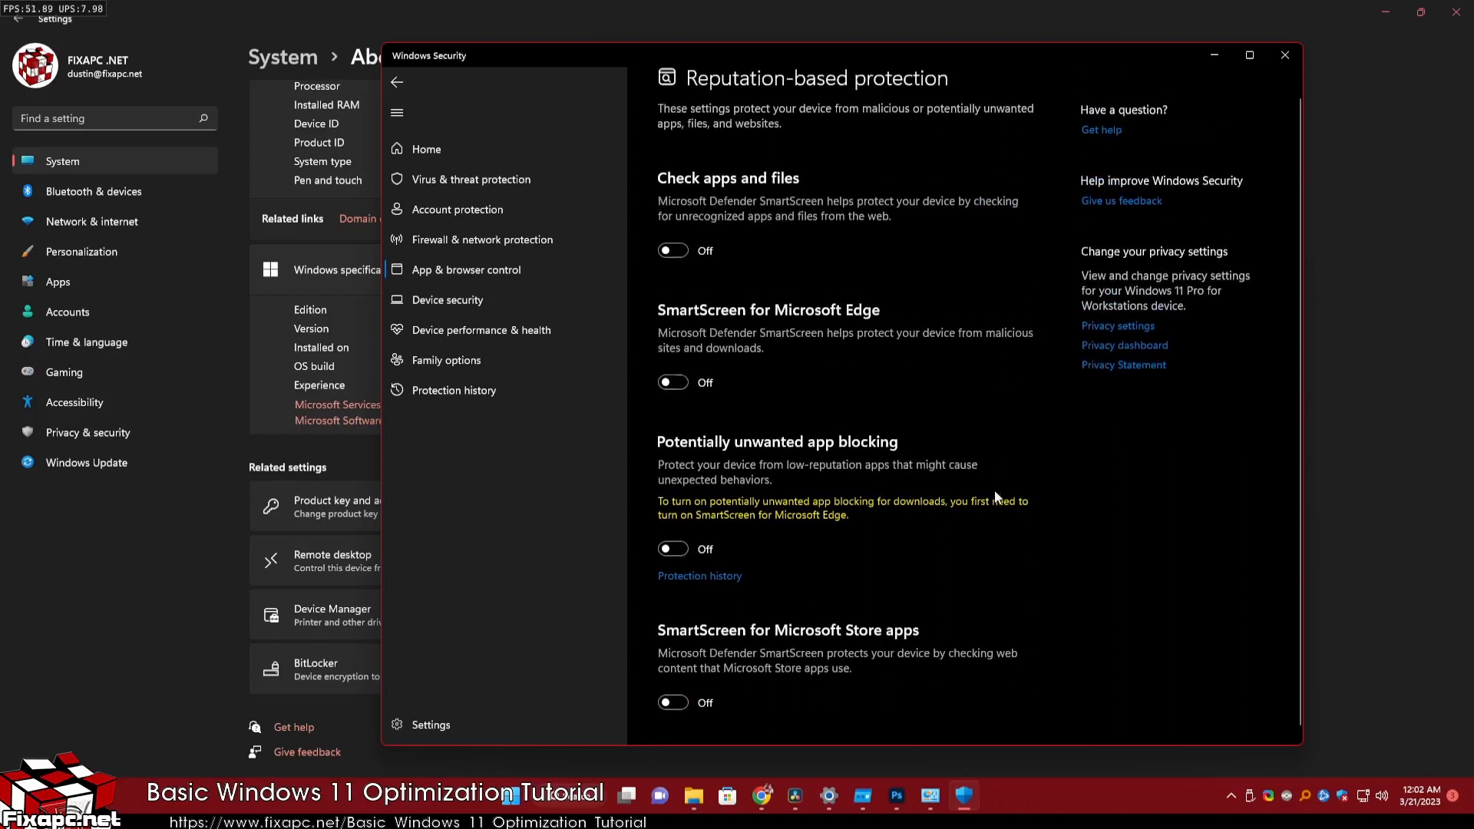
click(394, 83)
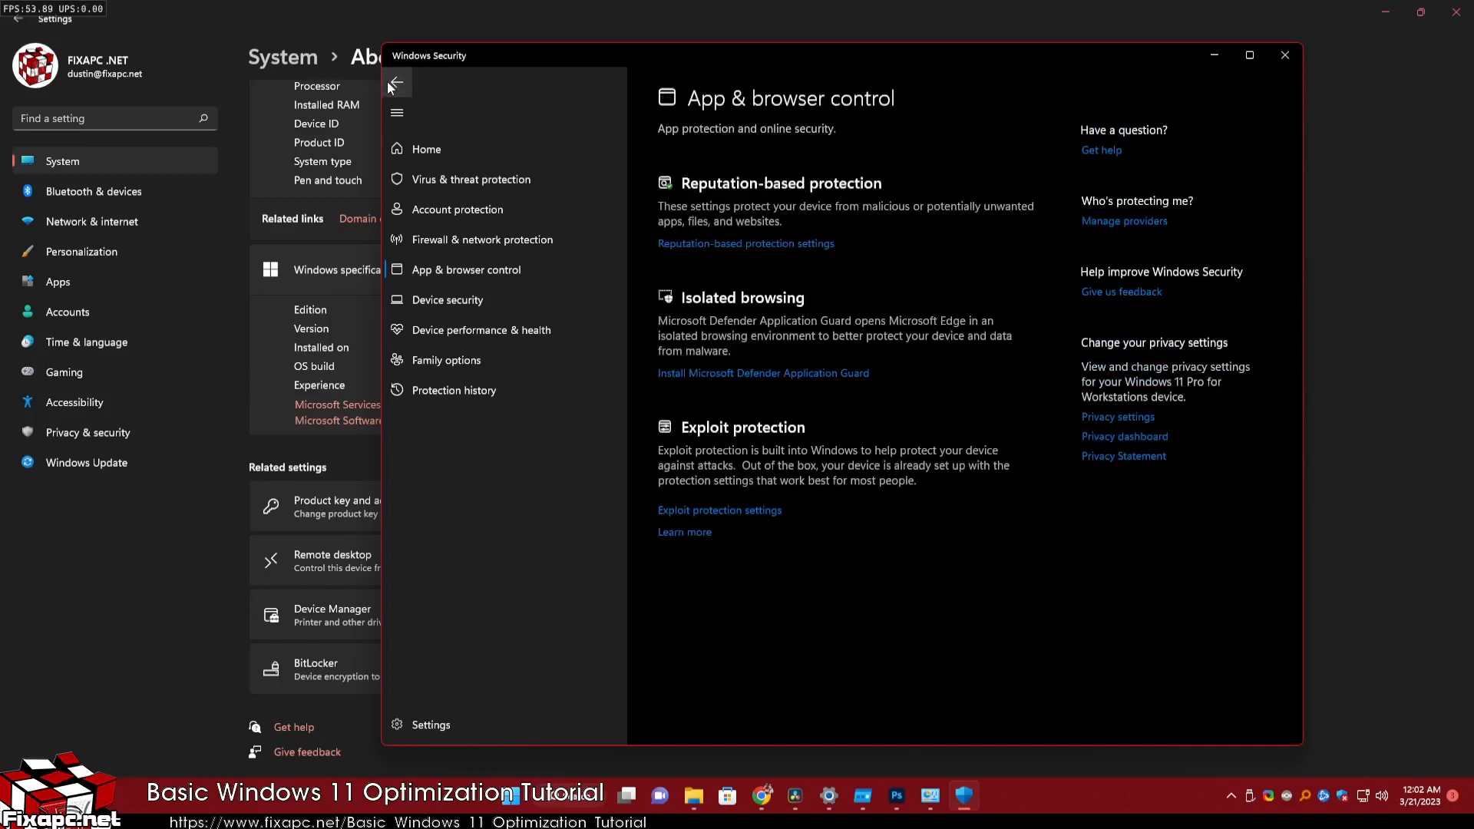
Step: View the Windows features list through the Microsoft Defender Application Guard installation option, and cancel without changing any feature
click(849, 373)
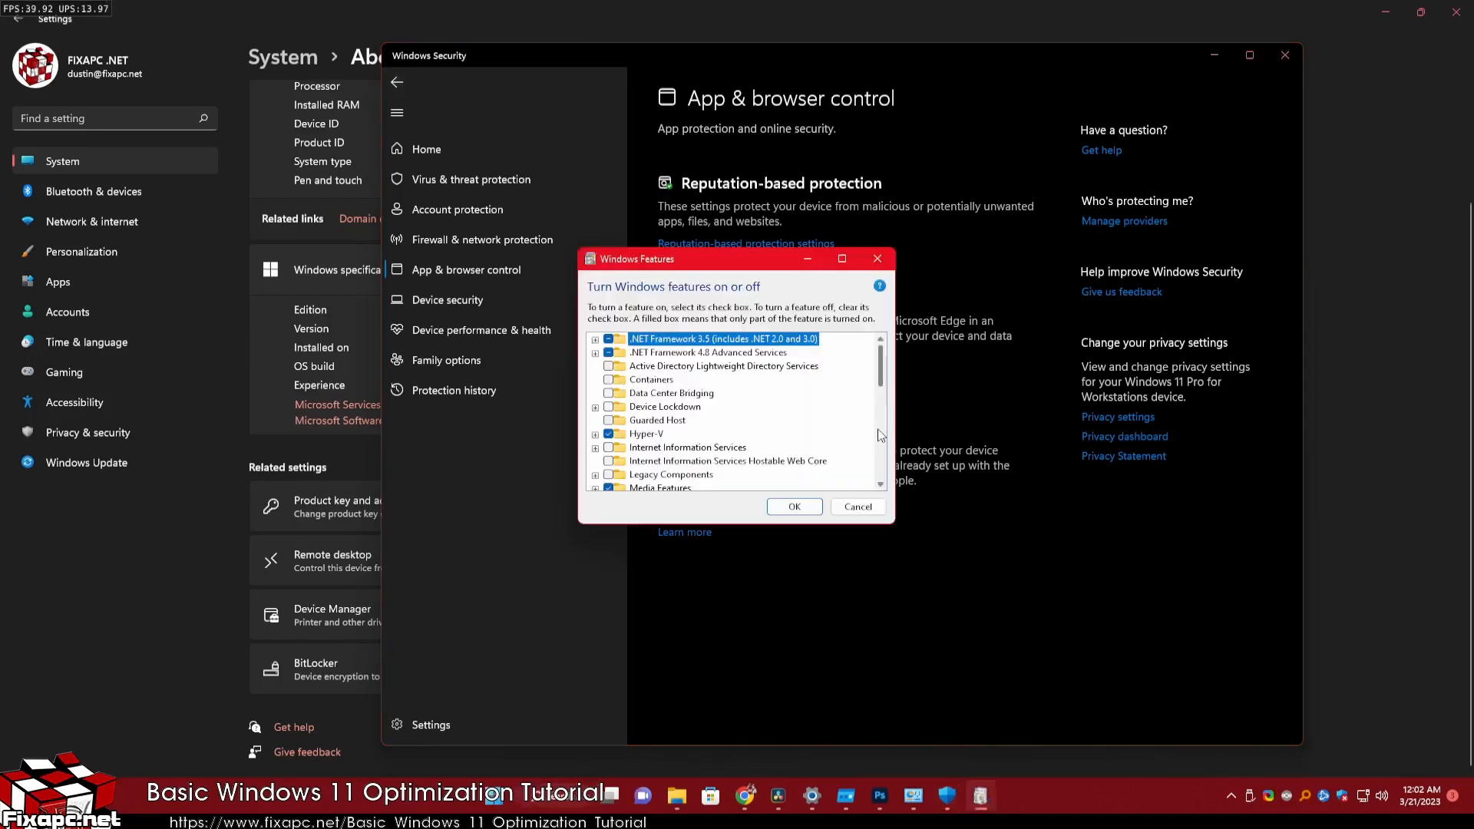
click(856, 505)
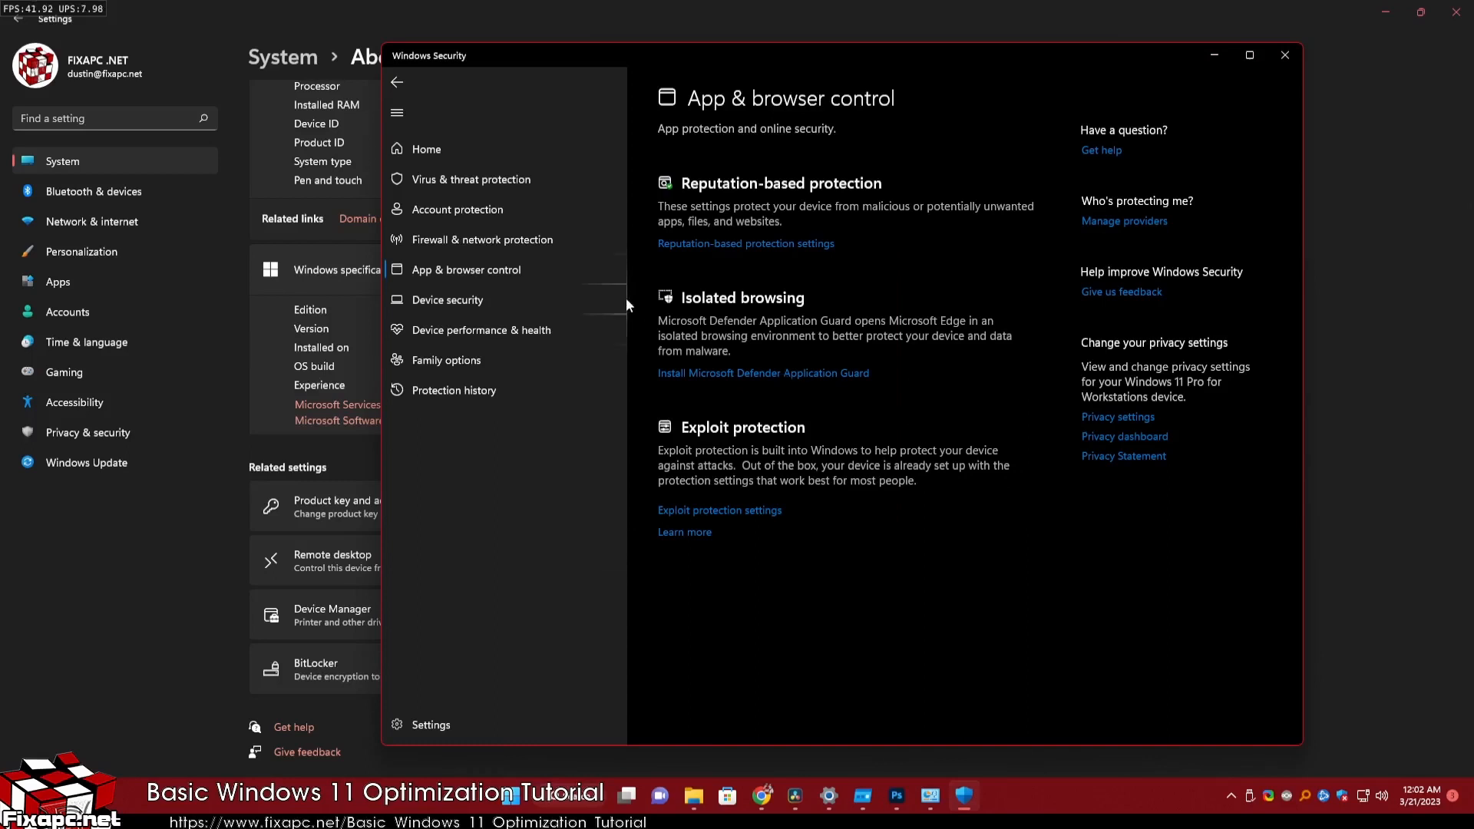
Step: In the Exploit protection system settings, set Control flow guard (CFG) and Data Execution Prevention (DEP) to Off by default
click(762, 512)
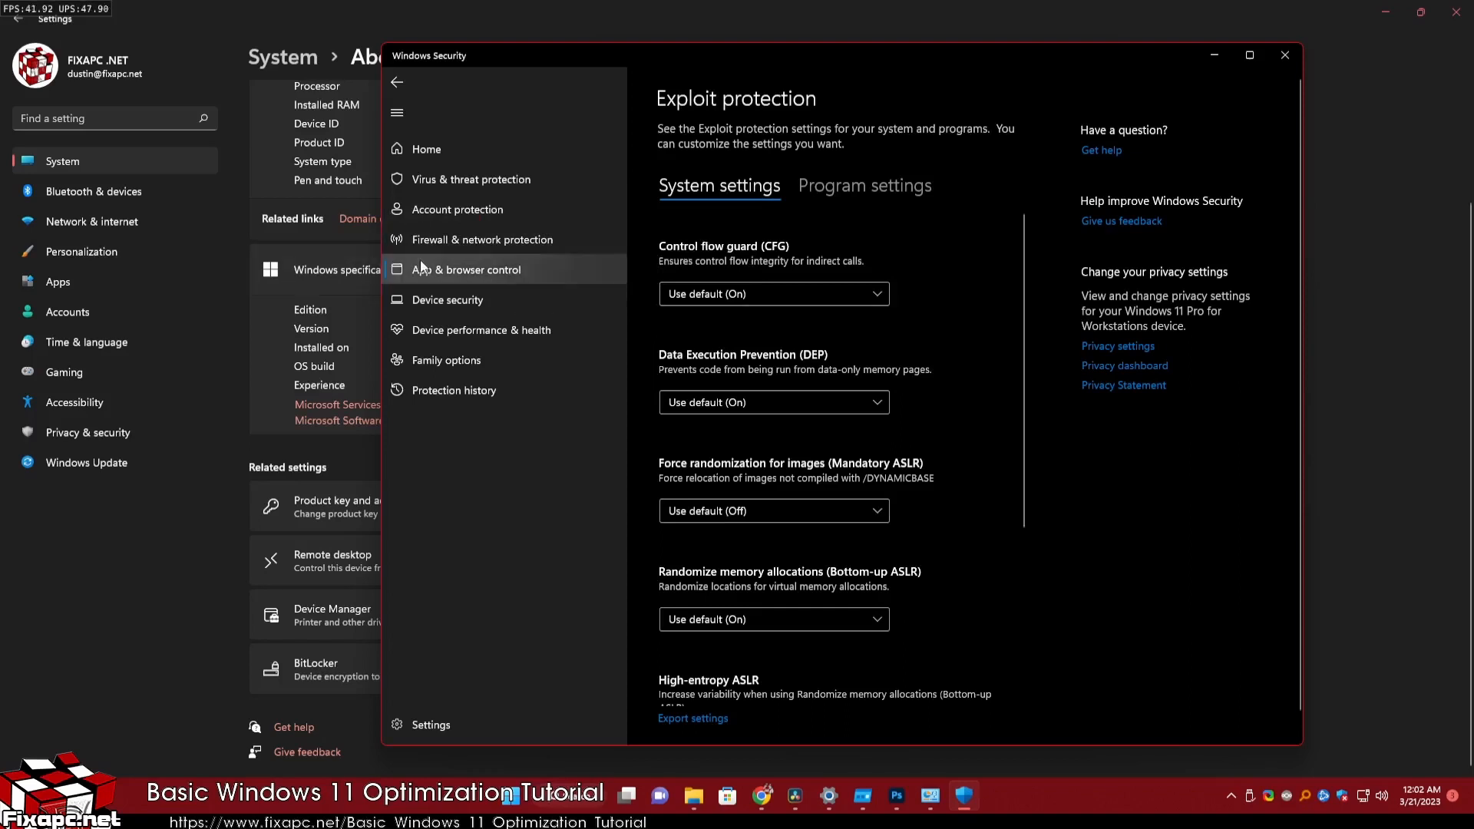
click(794, 293)
click(750, 269)
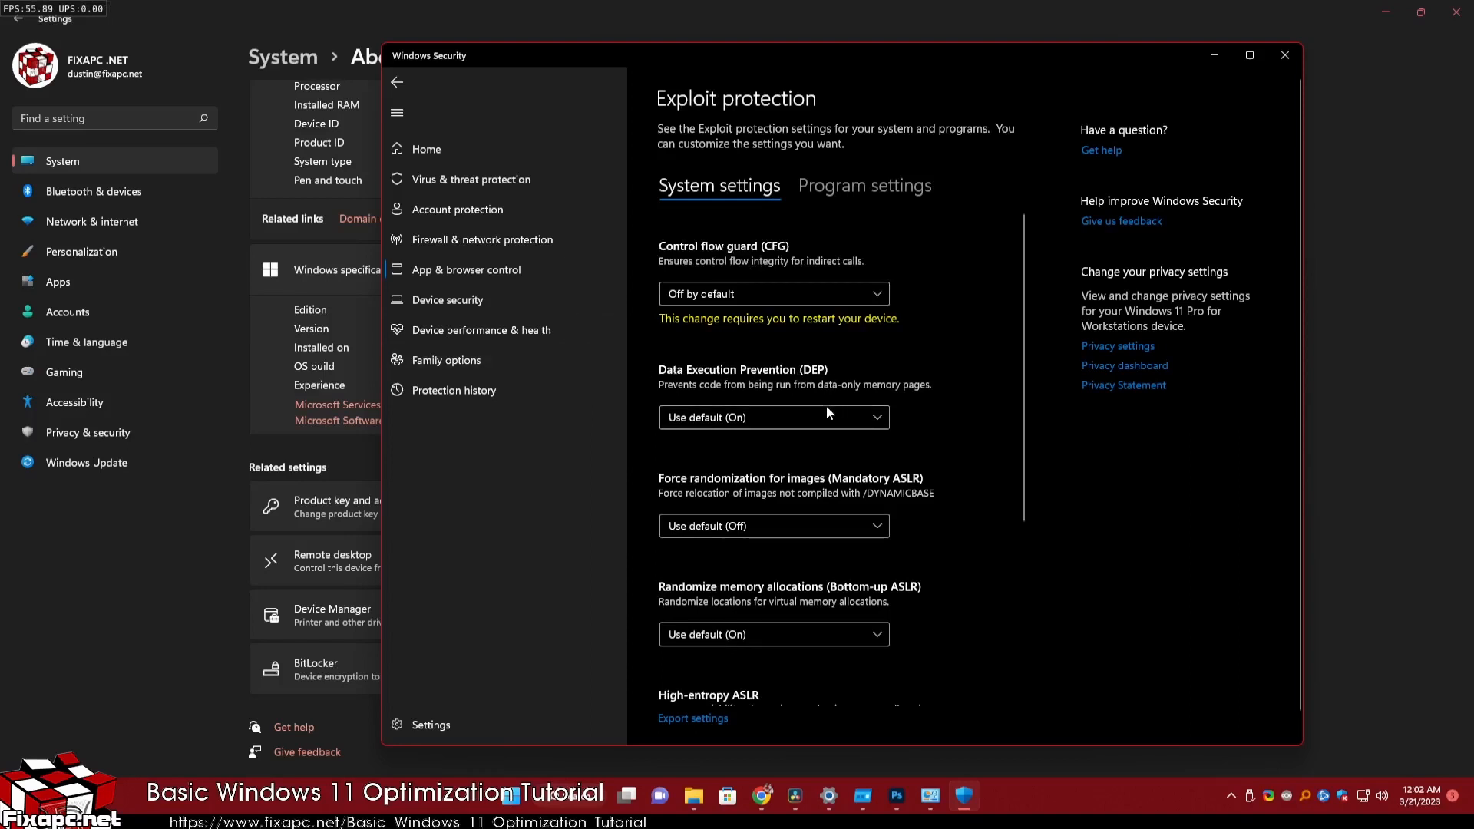
click(826, 411)
click(773, 390)
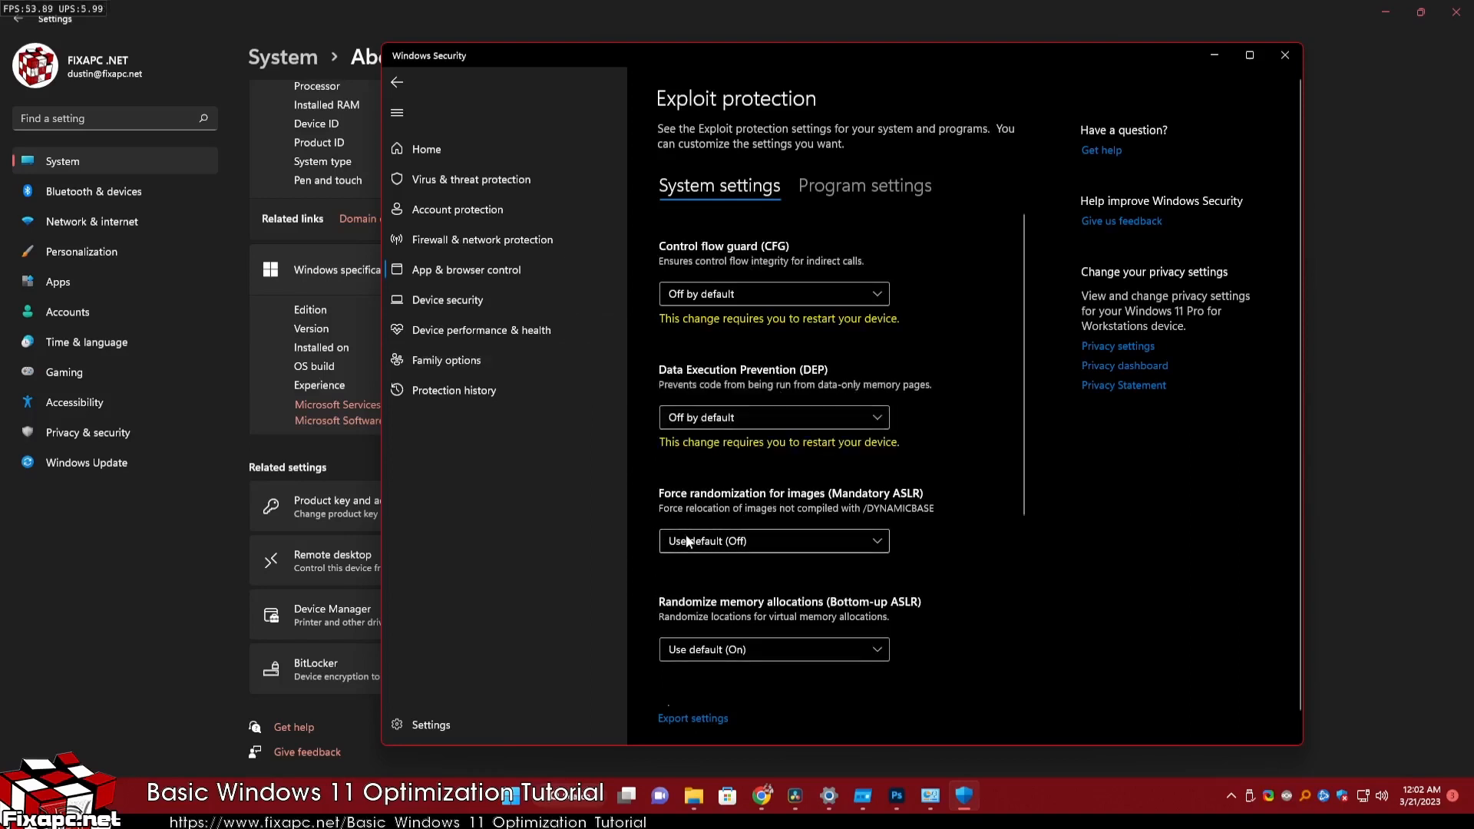
Step: Set Randomize memory allocations (Bottom-up ASLR) to Off by default in the Exploit protection system settings
scroll(680, 537, down, 2)
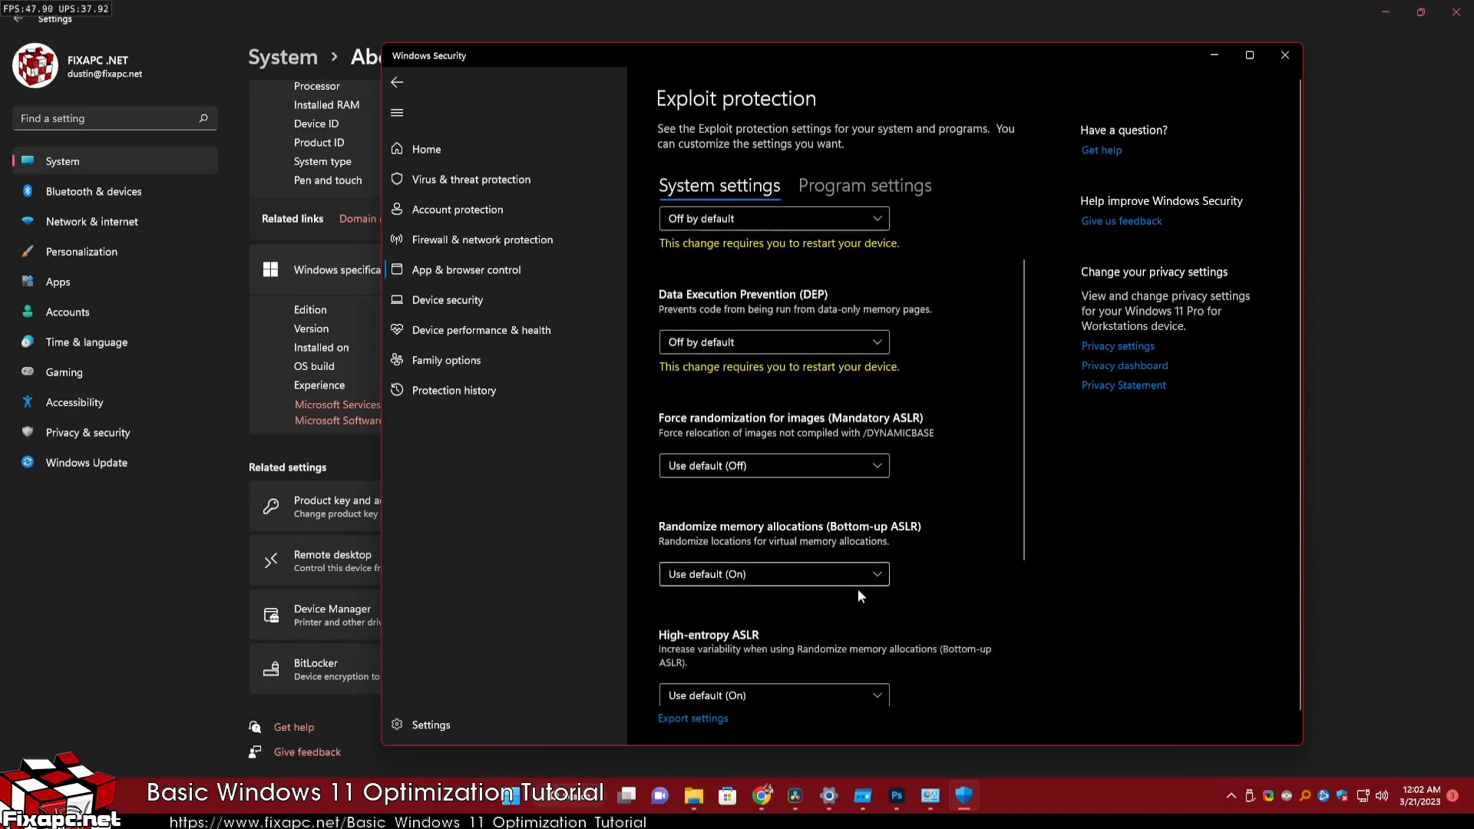
click(820, 575)
click(780, 549)
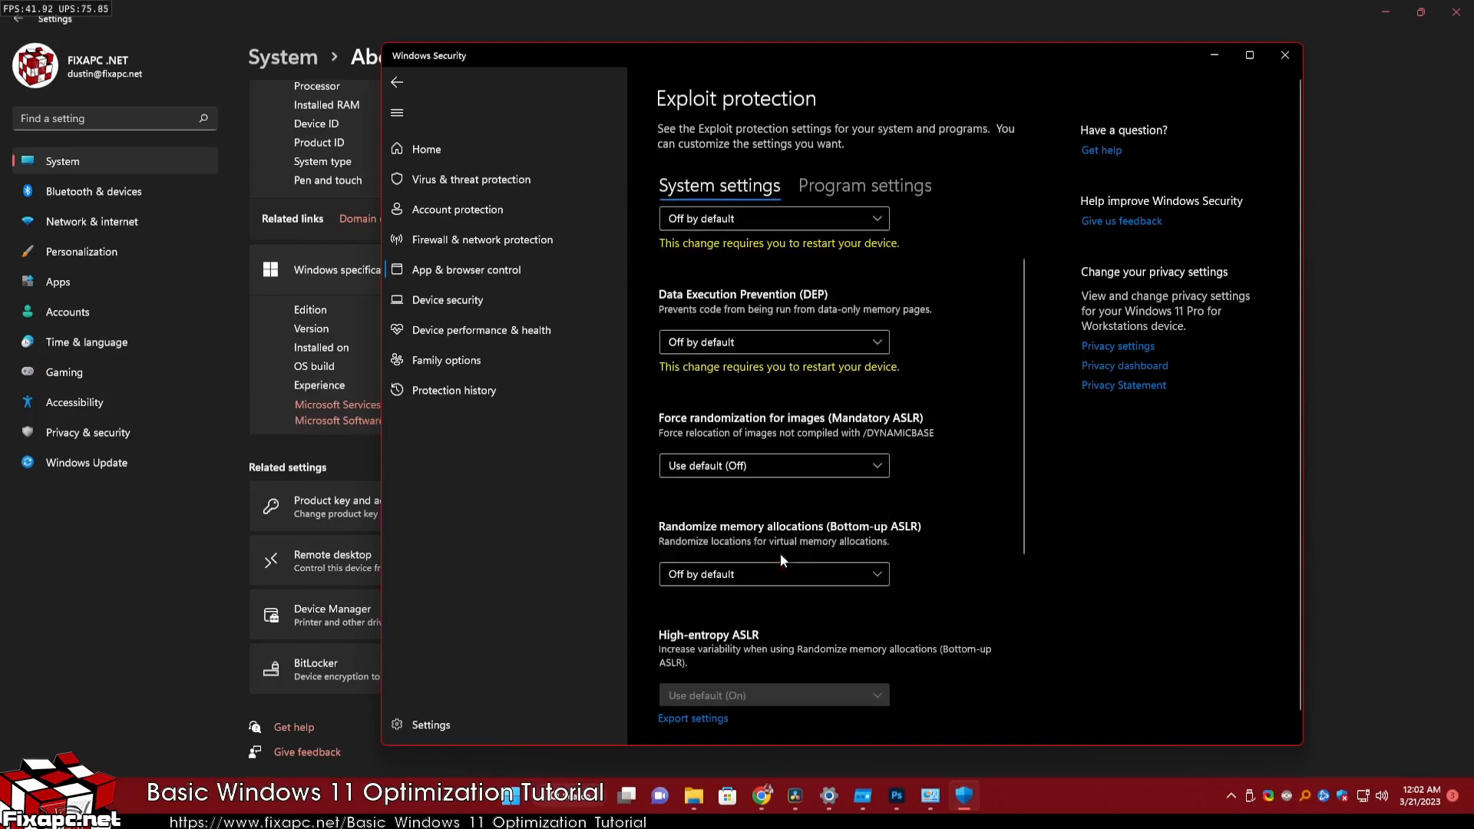
Step: Set Validate exception chains (SEHOP) and Validate heap integrity to Off by default in the Exploit protection system settings
scroll(998, 559, down, 3)
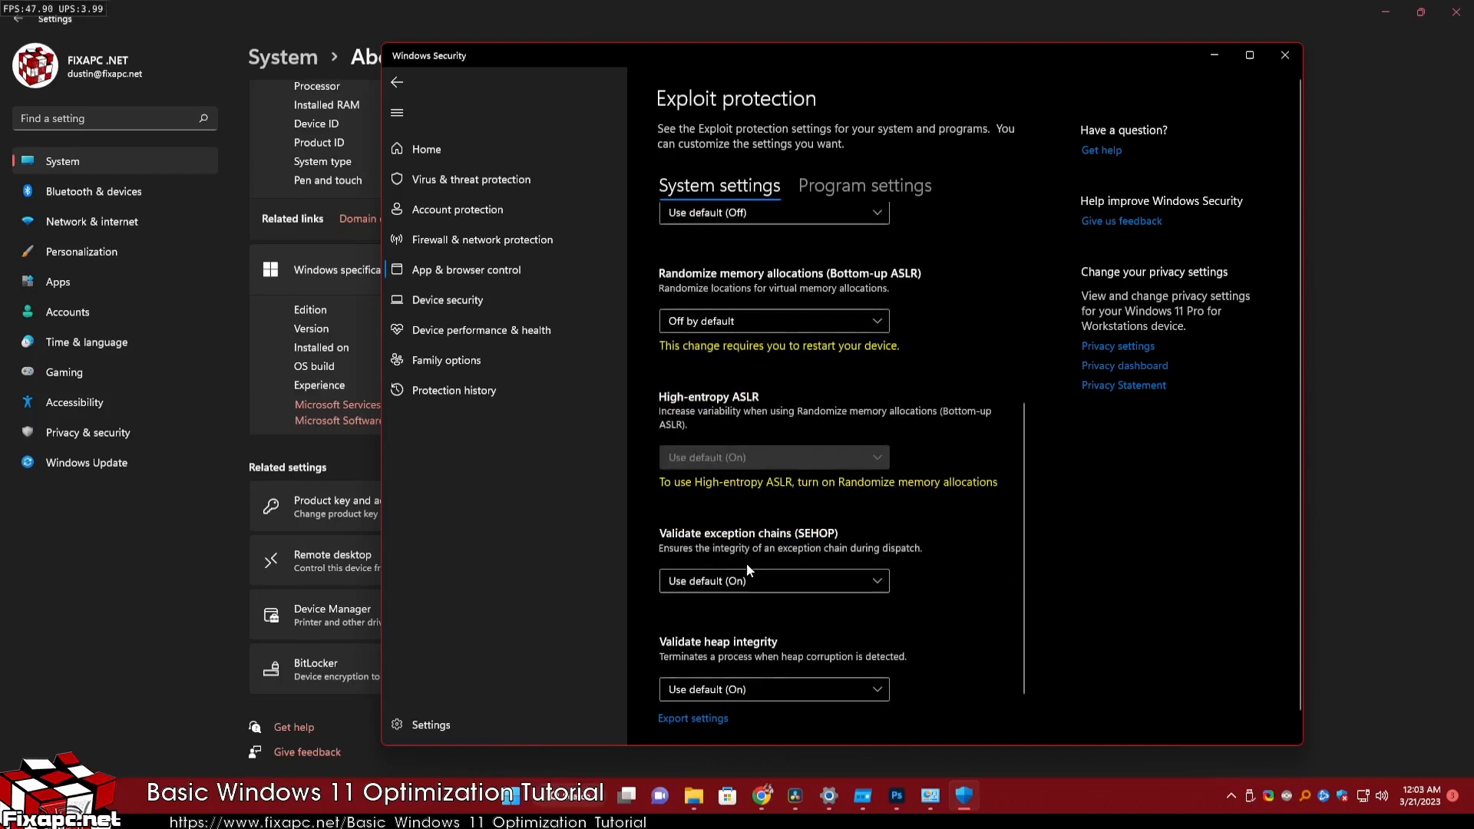
scroll(707, 494, up, 3)
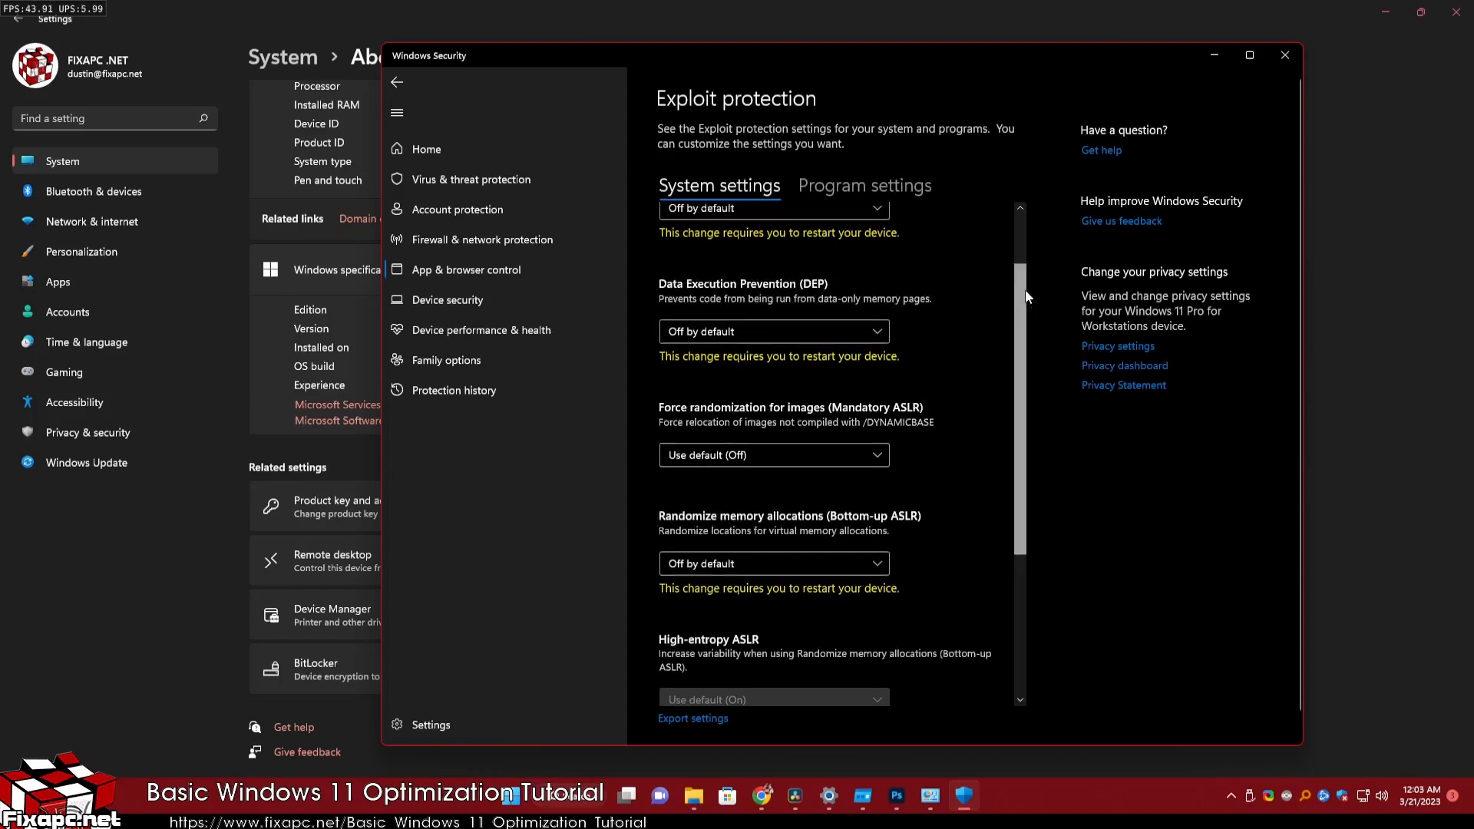
drag(1025, 299, 1010, 495)
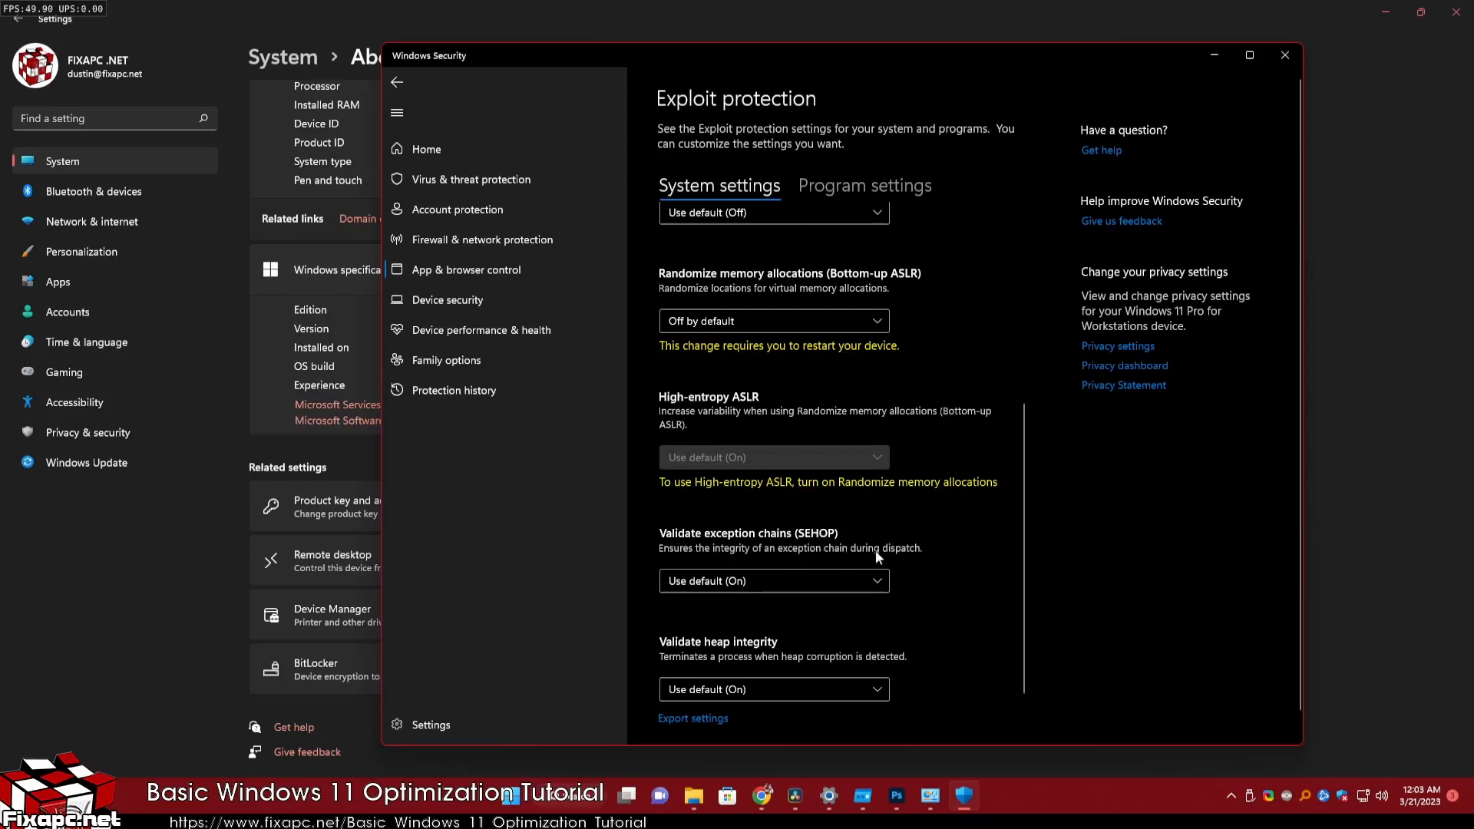
click(762, 576)
click(698, 556)
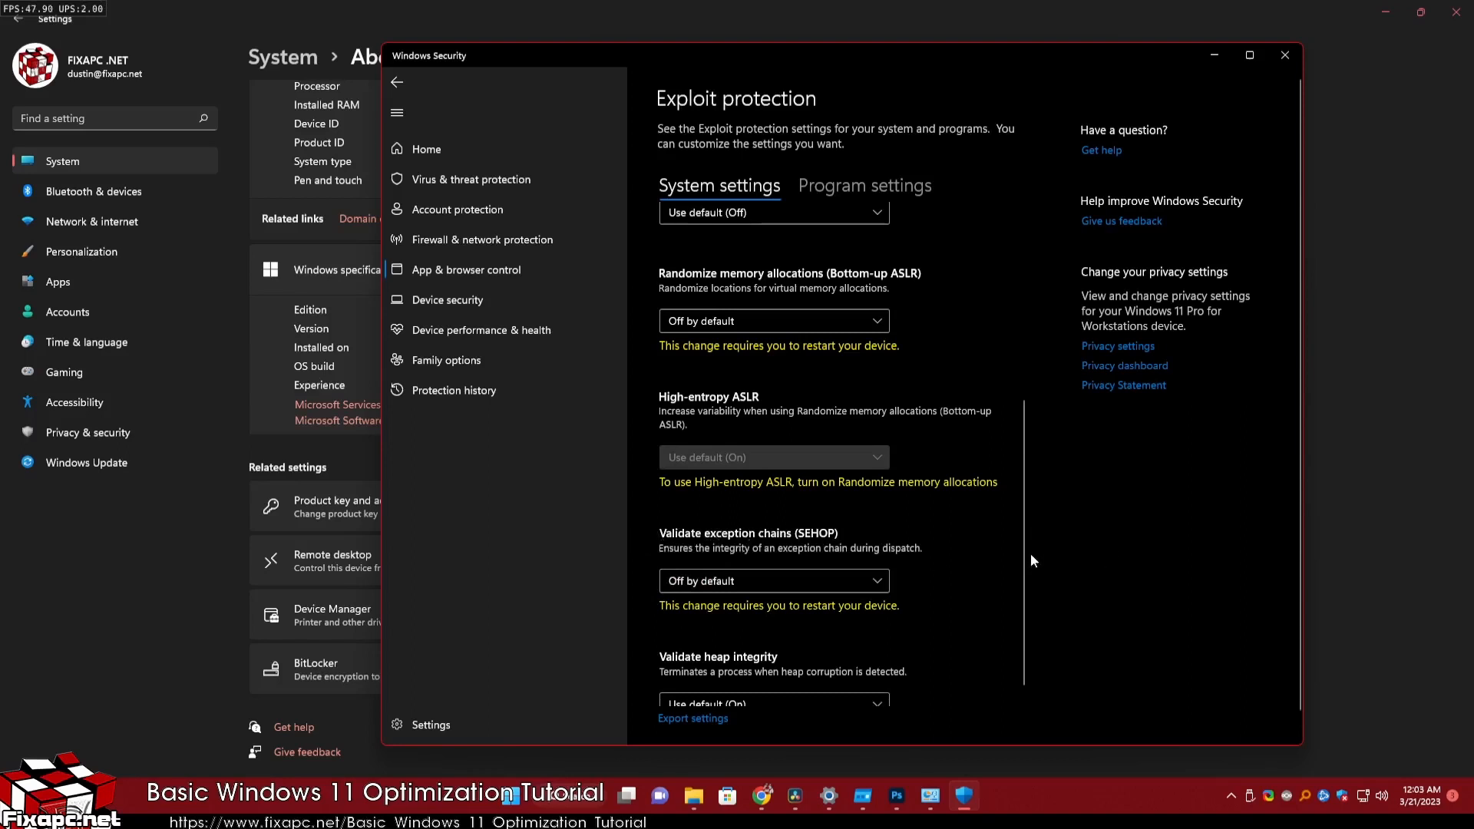
scroll(1020, 556, down, 1)
click(806, 689)
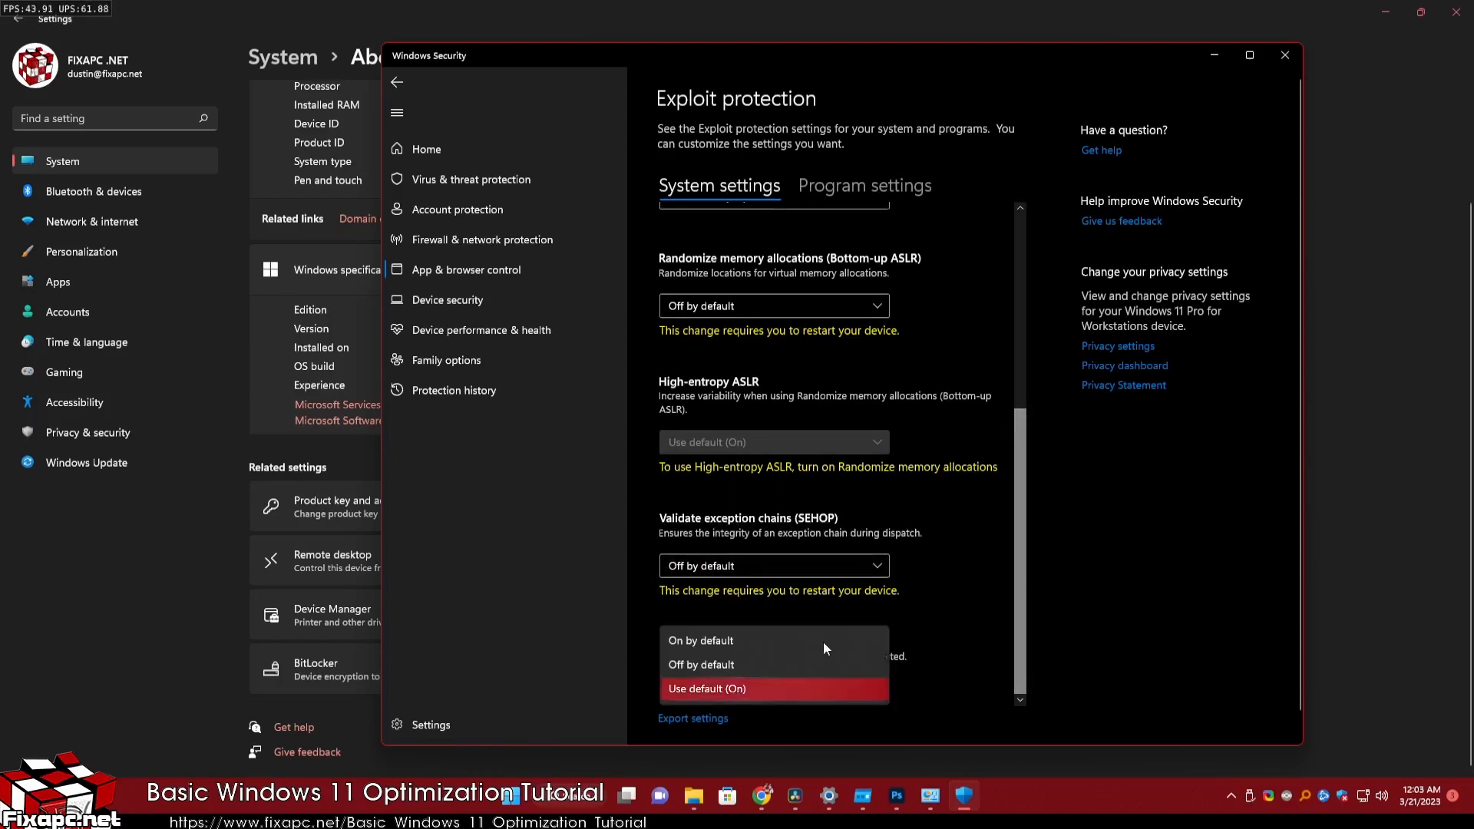
click(744, 651)
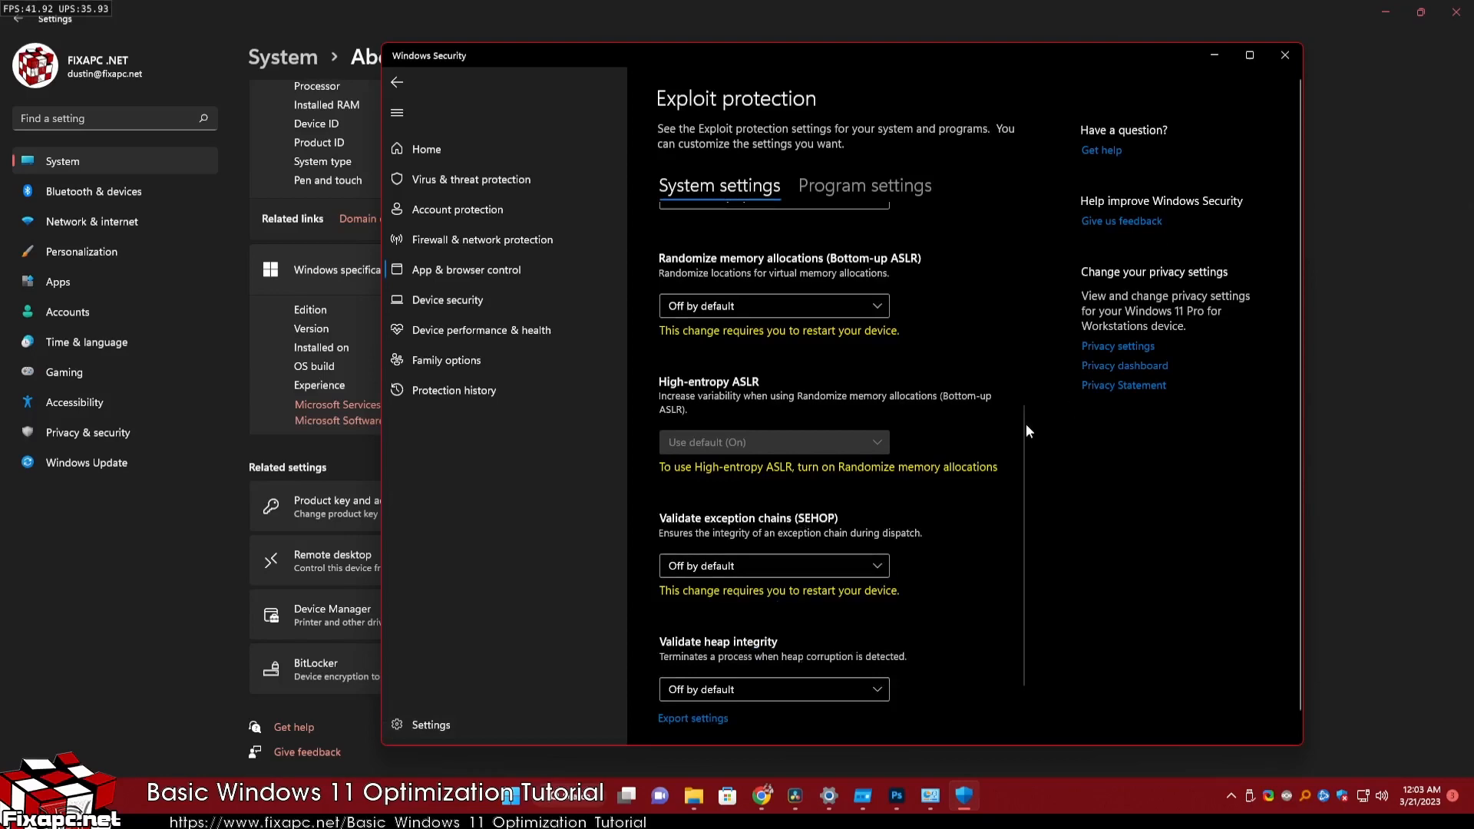
scroll(1024, 417, up, 4)
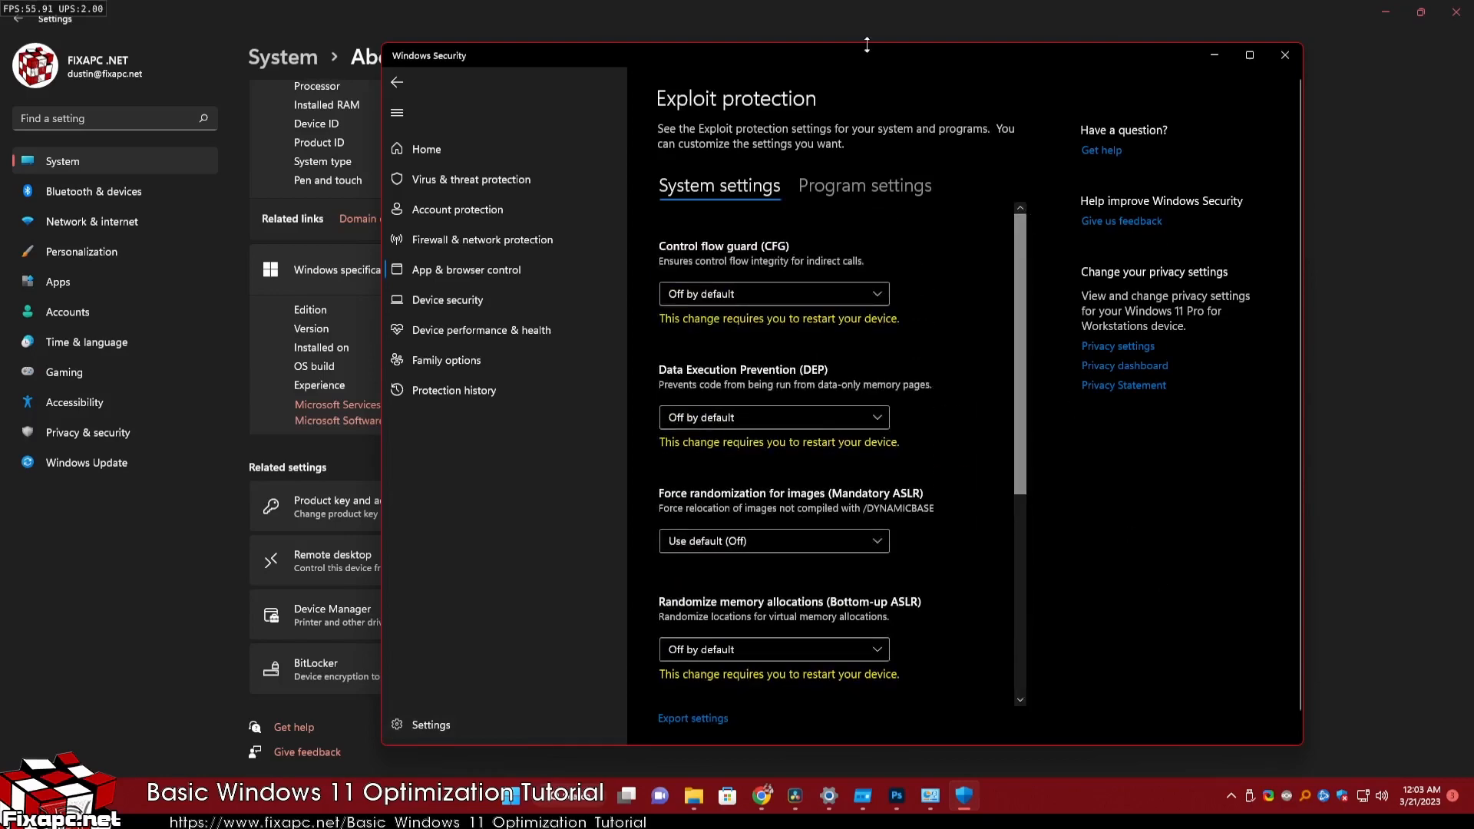
Step: Look through the Exploit protection Program settings and the Device security, Protection history, Account protection, and Firewall & network protection pages
click(860, 187)
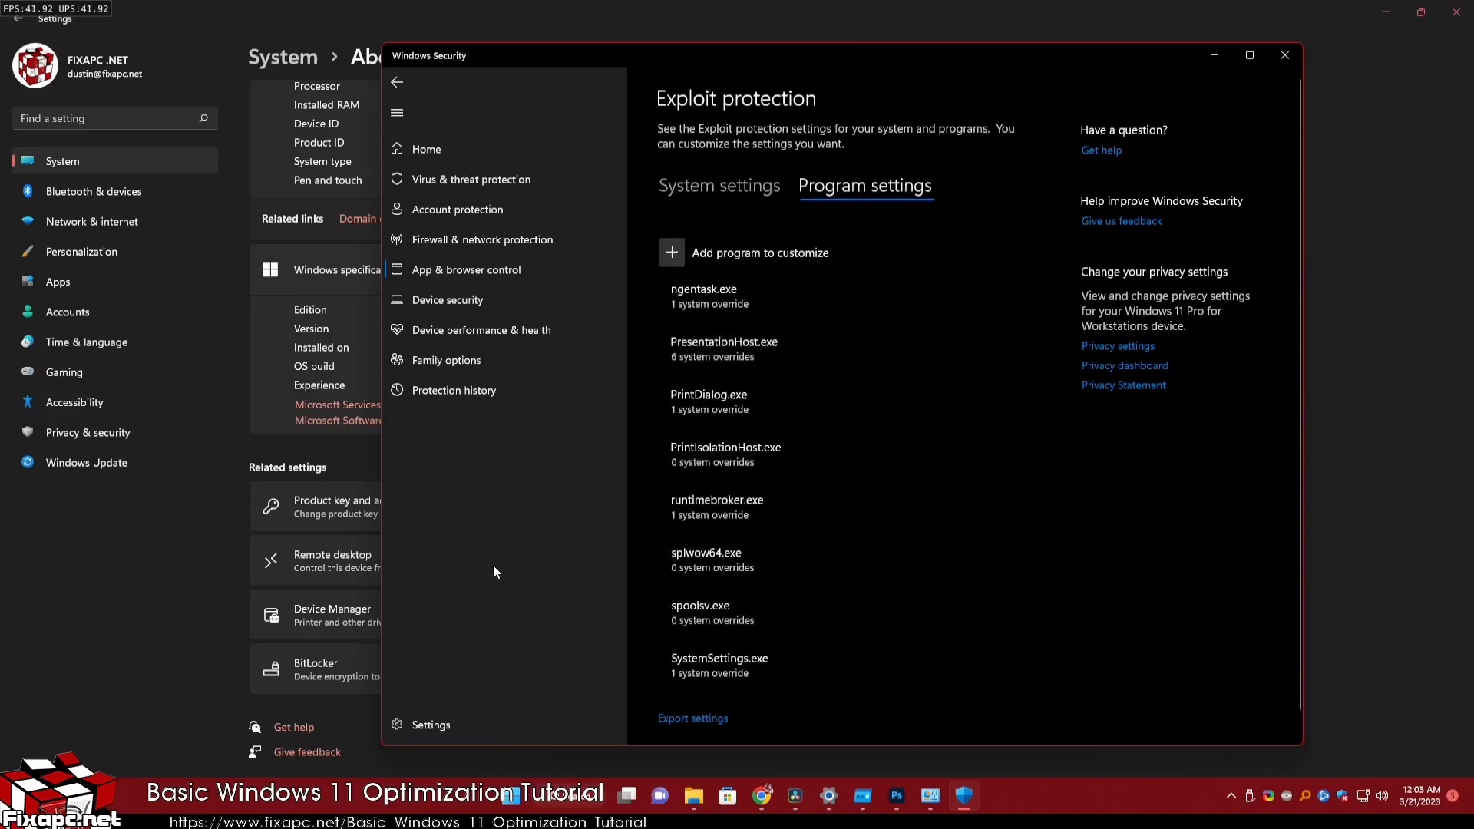
click(456, 299)
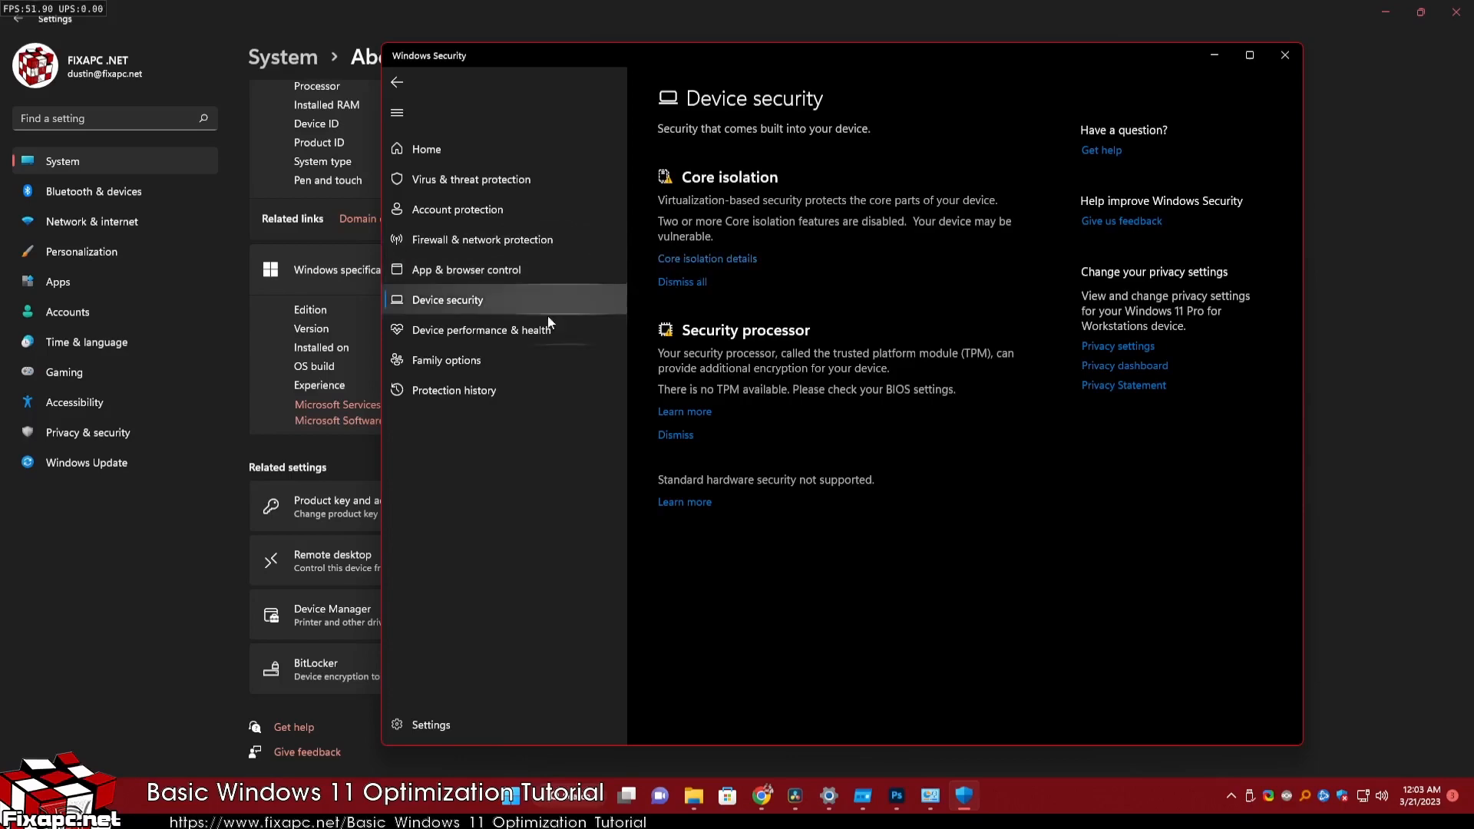
click(480, 360)
click(474, 384)
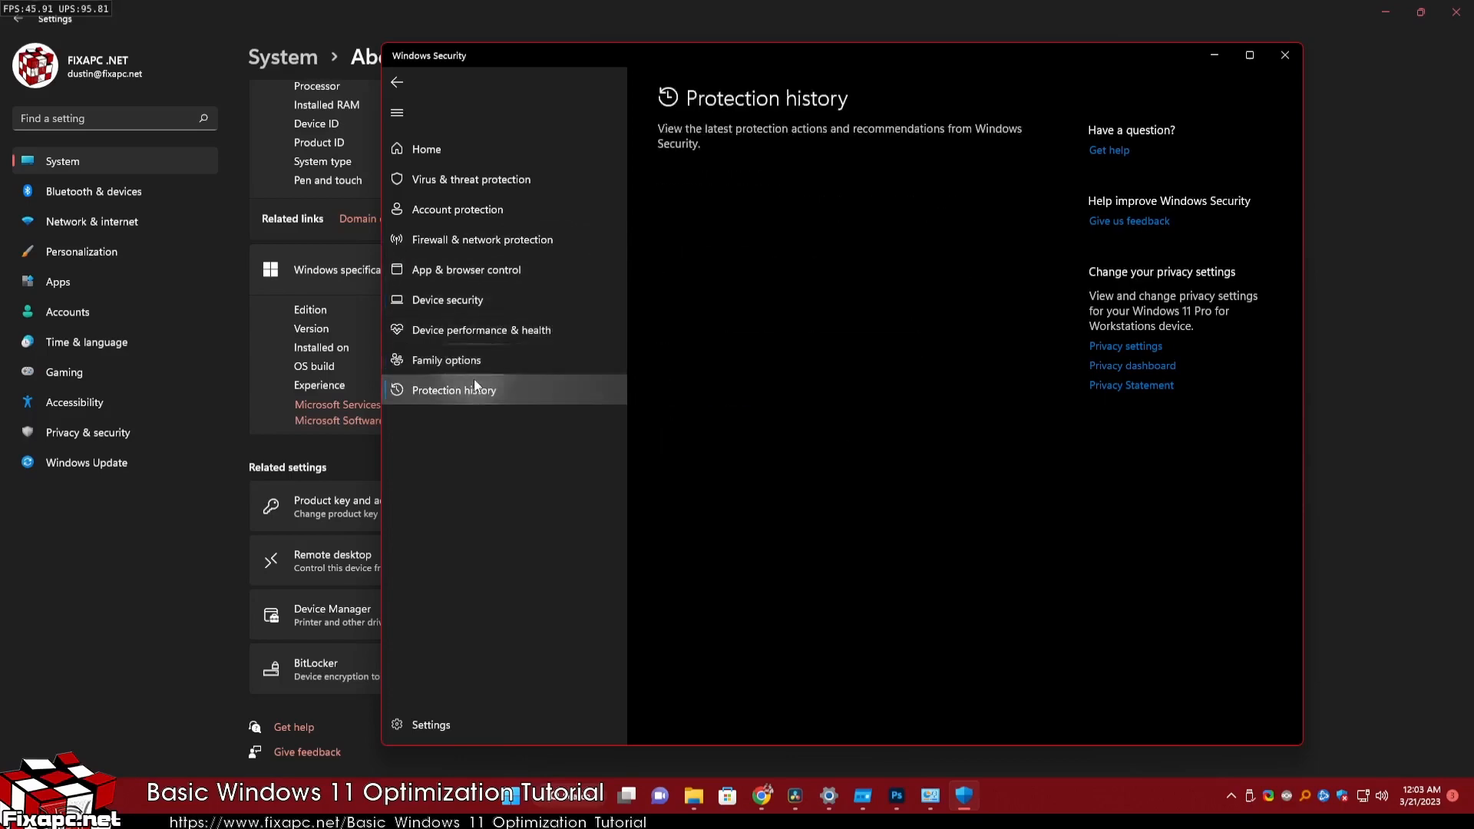
click(546, 245)
click(505, 210)
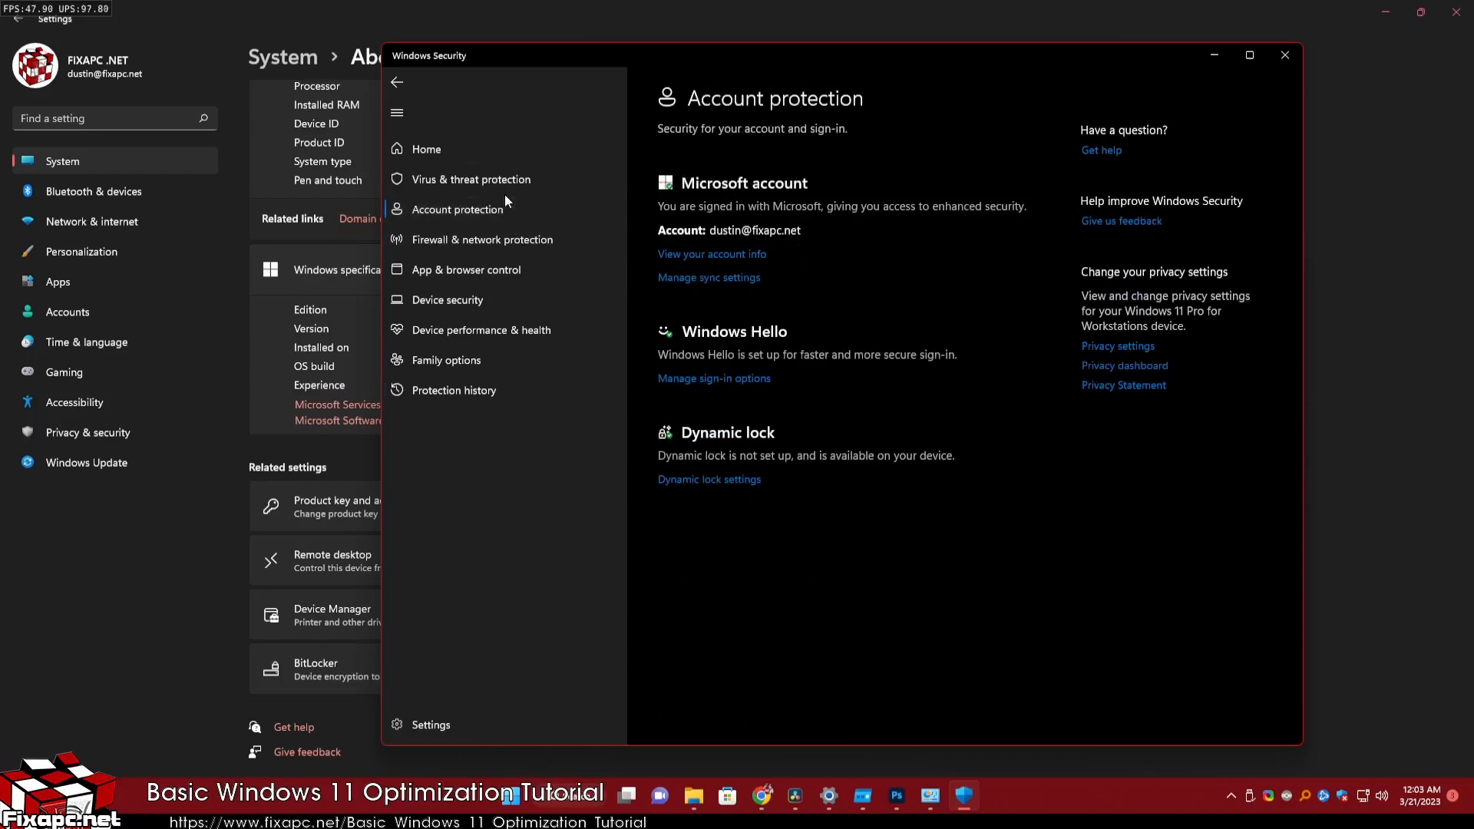
click(519, 321)
click(511, 258)
click(509, 247)
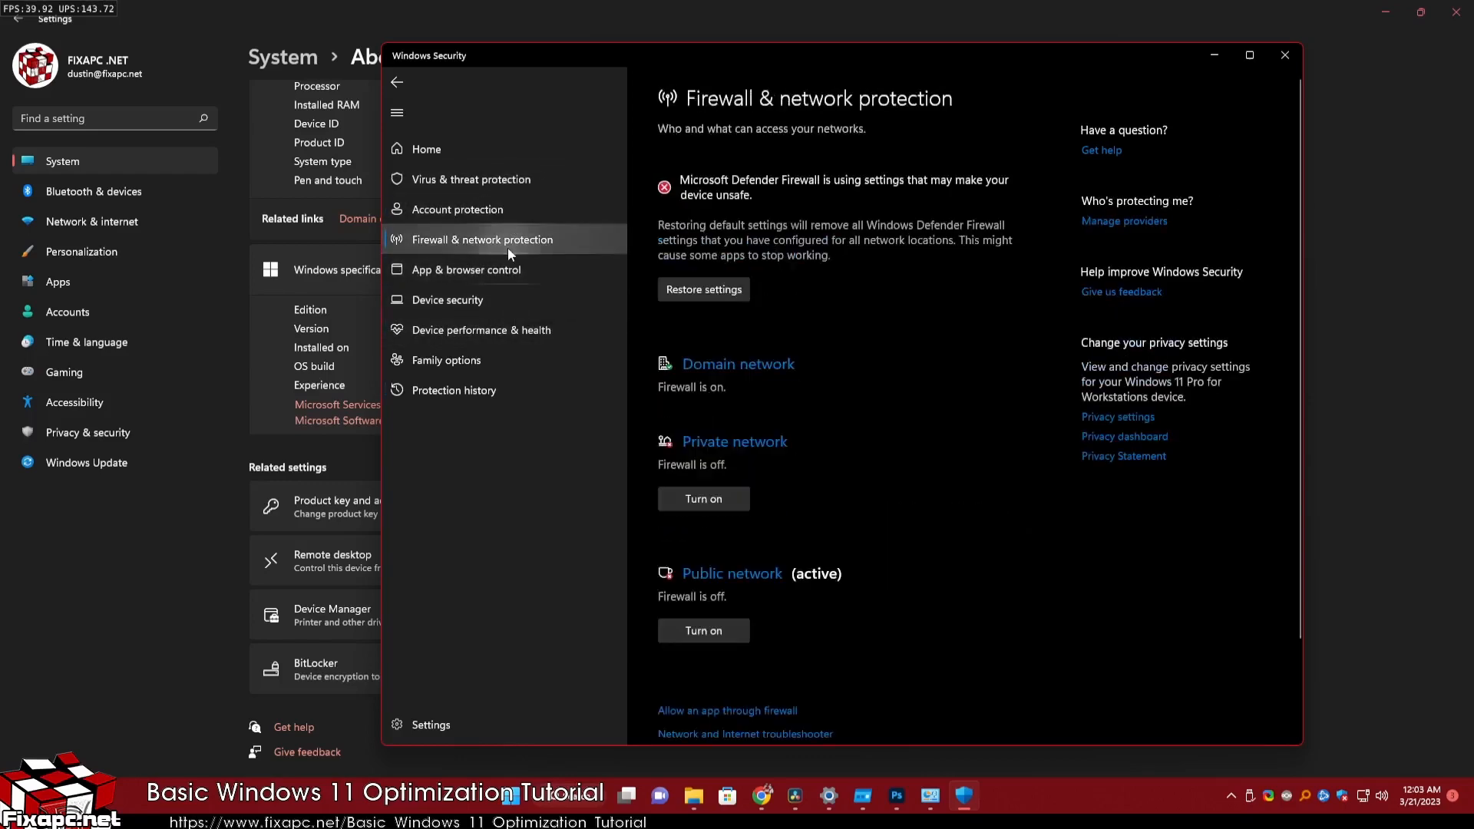
Step: Recheck the Reputation-based protection settings and review the Security at a glance overview, ending on App & browser control
click(504, 281)
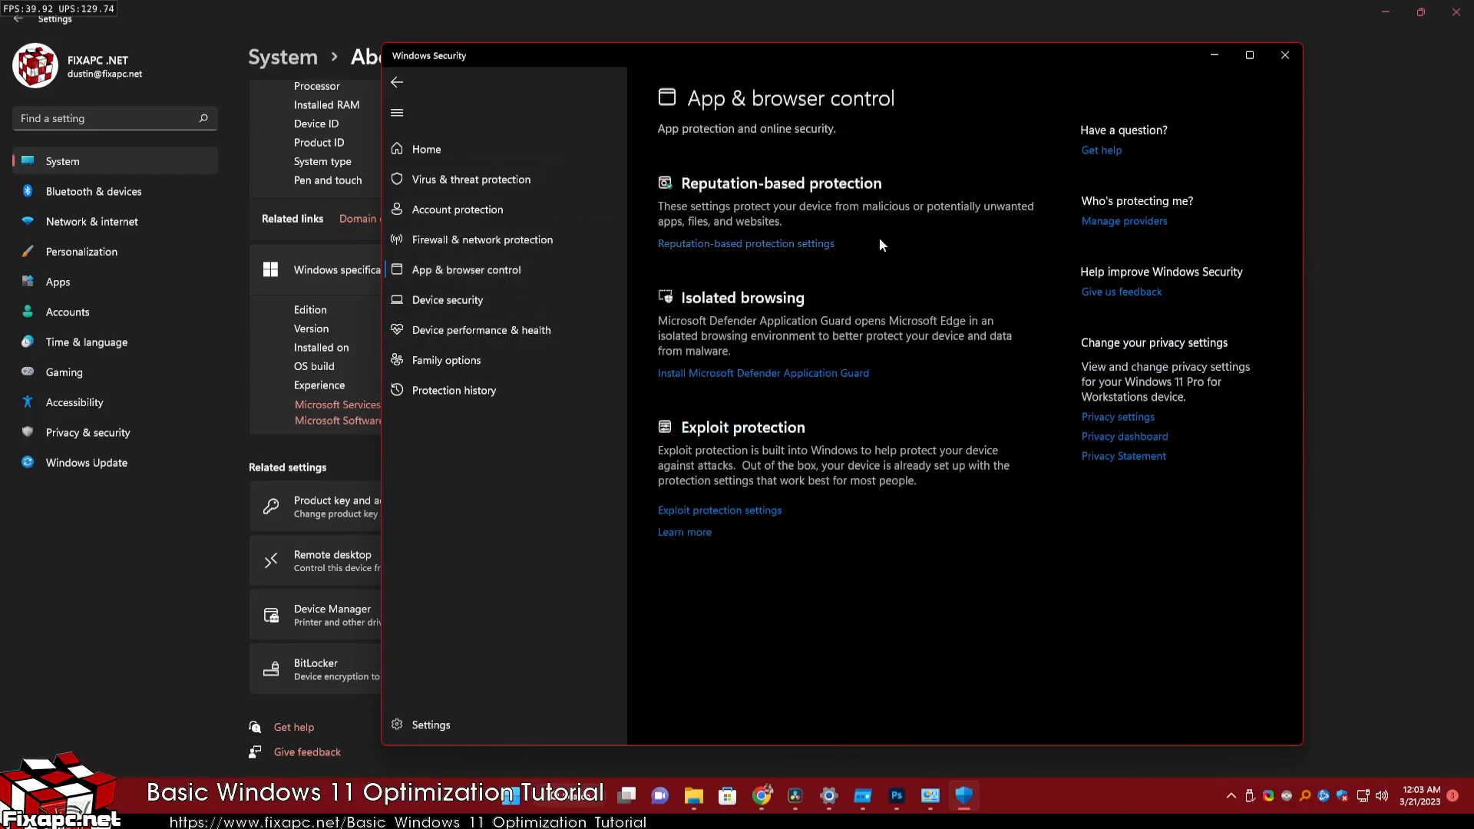
click(826, 243)
scroll(864, 312, down, 1)
scroll(951, 468, up, 2)
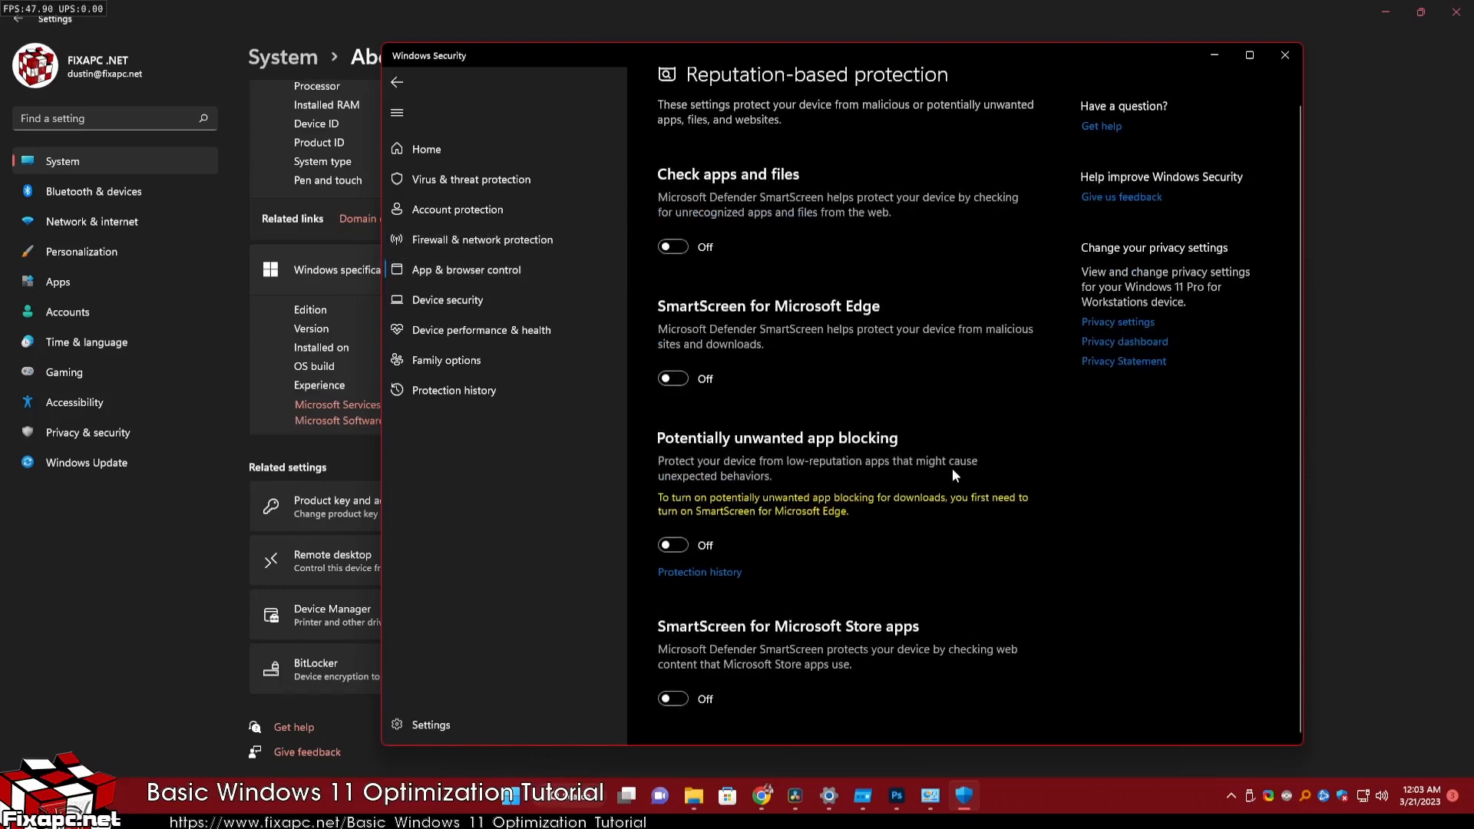
click(462, 184)
click(457, 215)
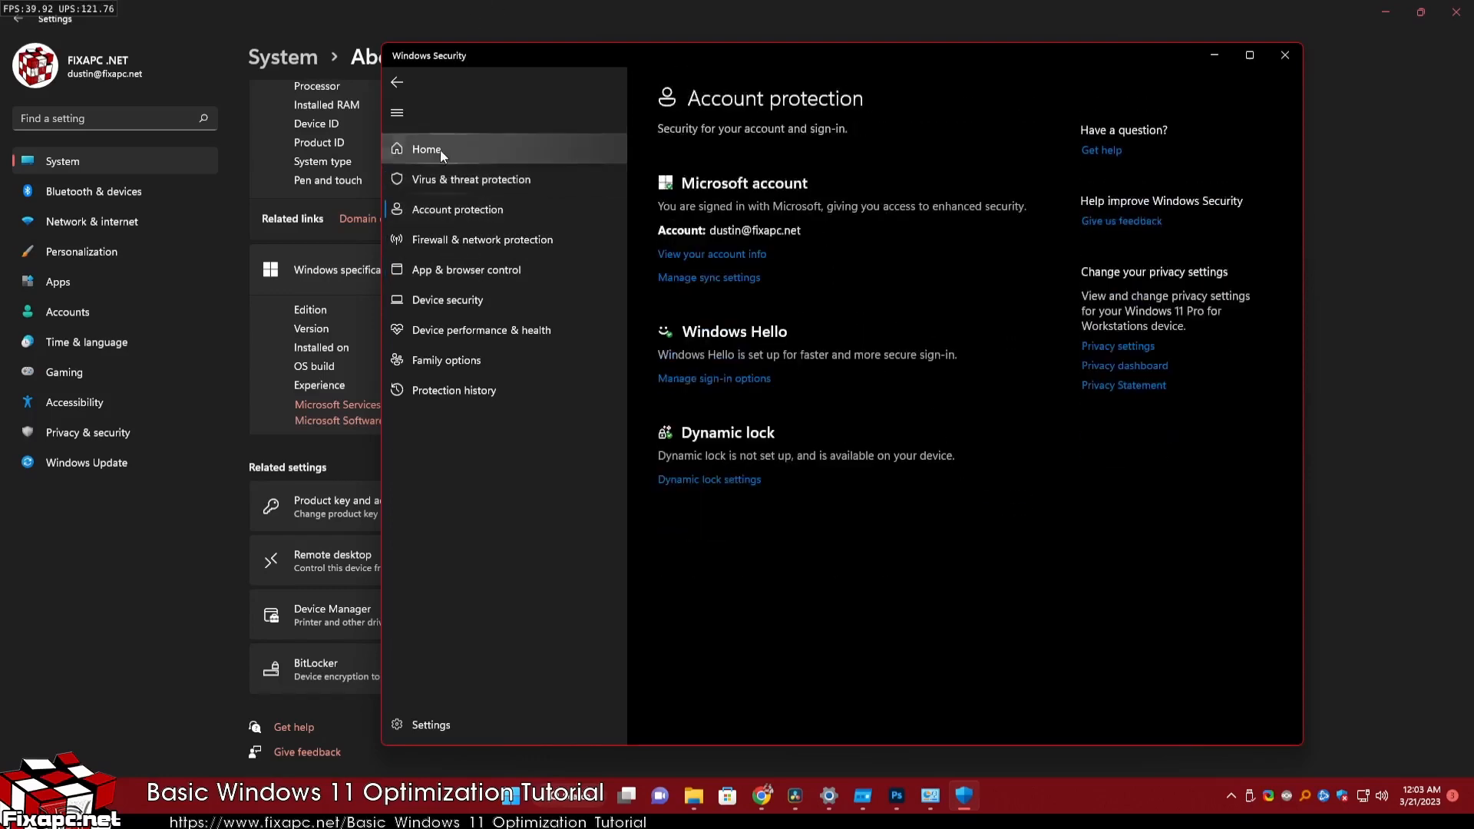
click(430, 150)
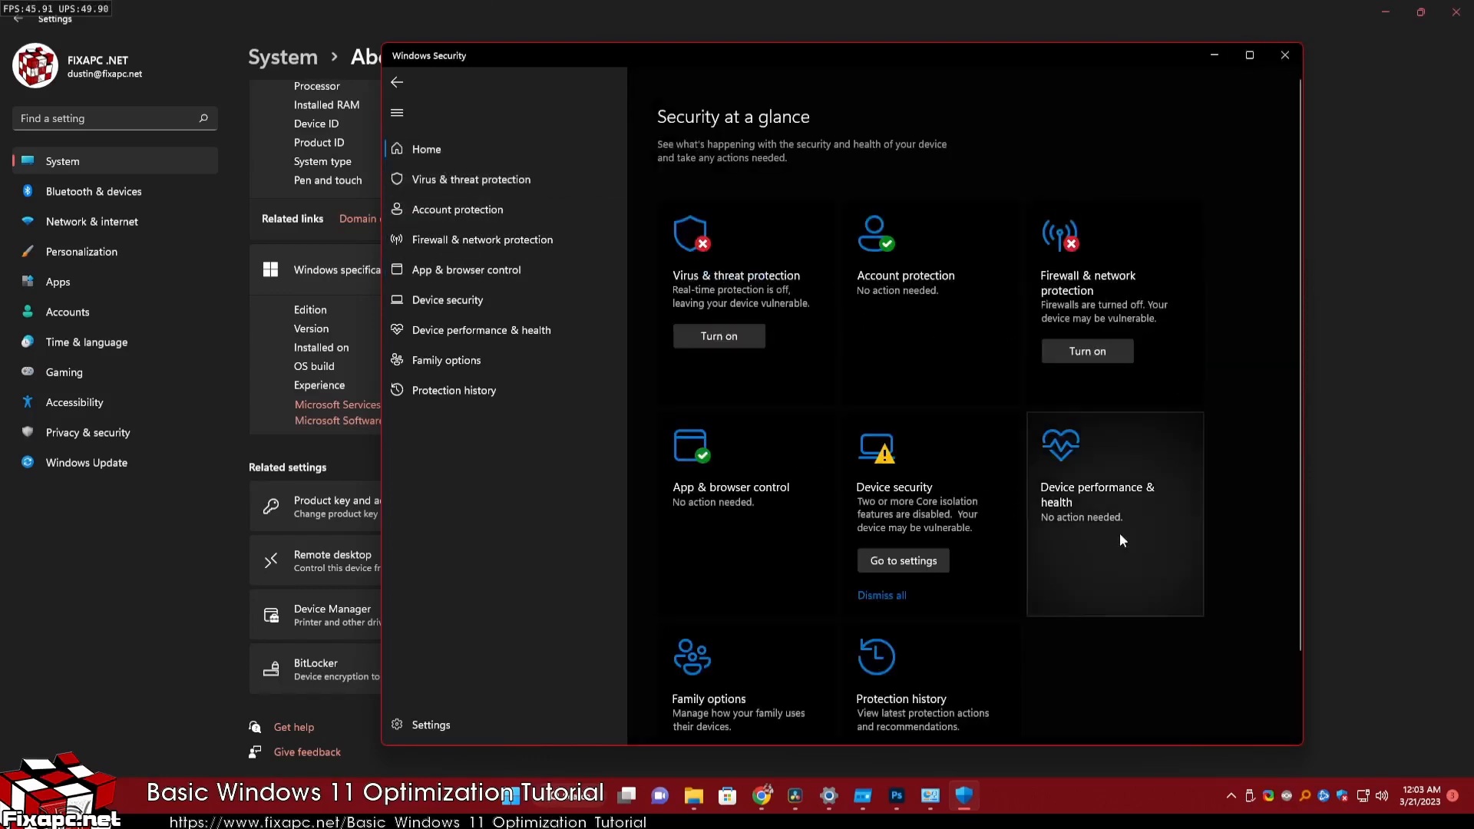
click(721, 551)
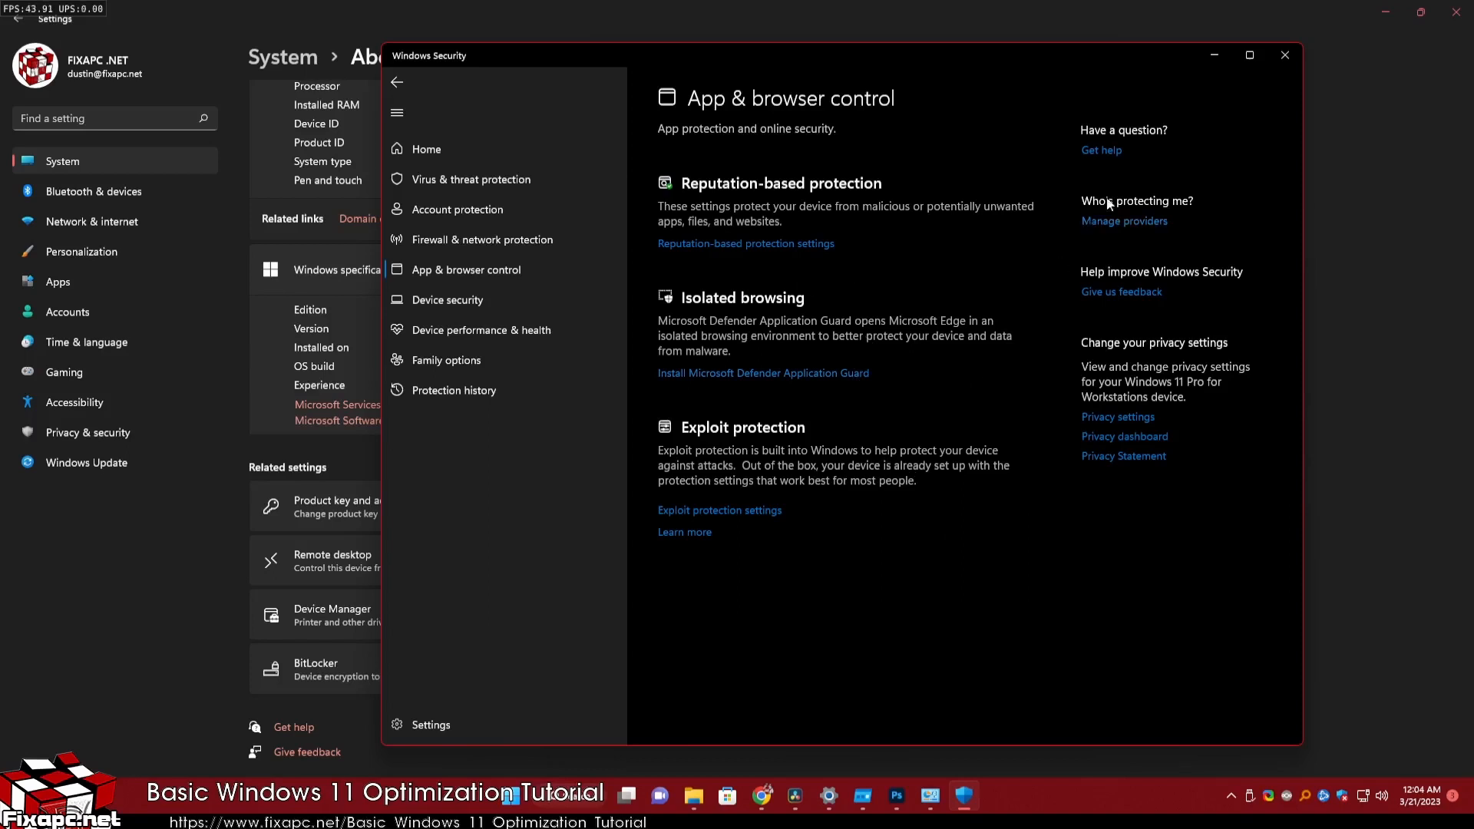
Step: Close the Windows Security, Settings, and Control Panel windows to return to the desktop
click(1284, 56)
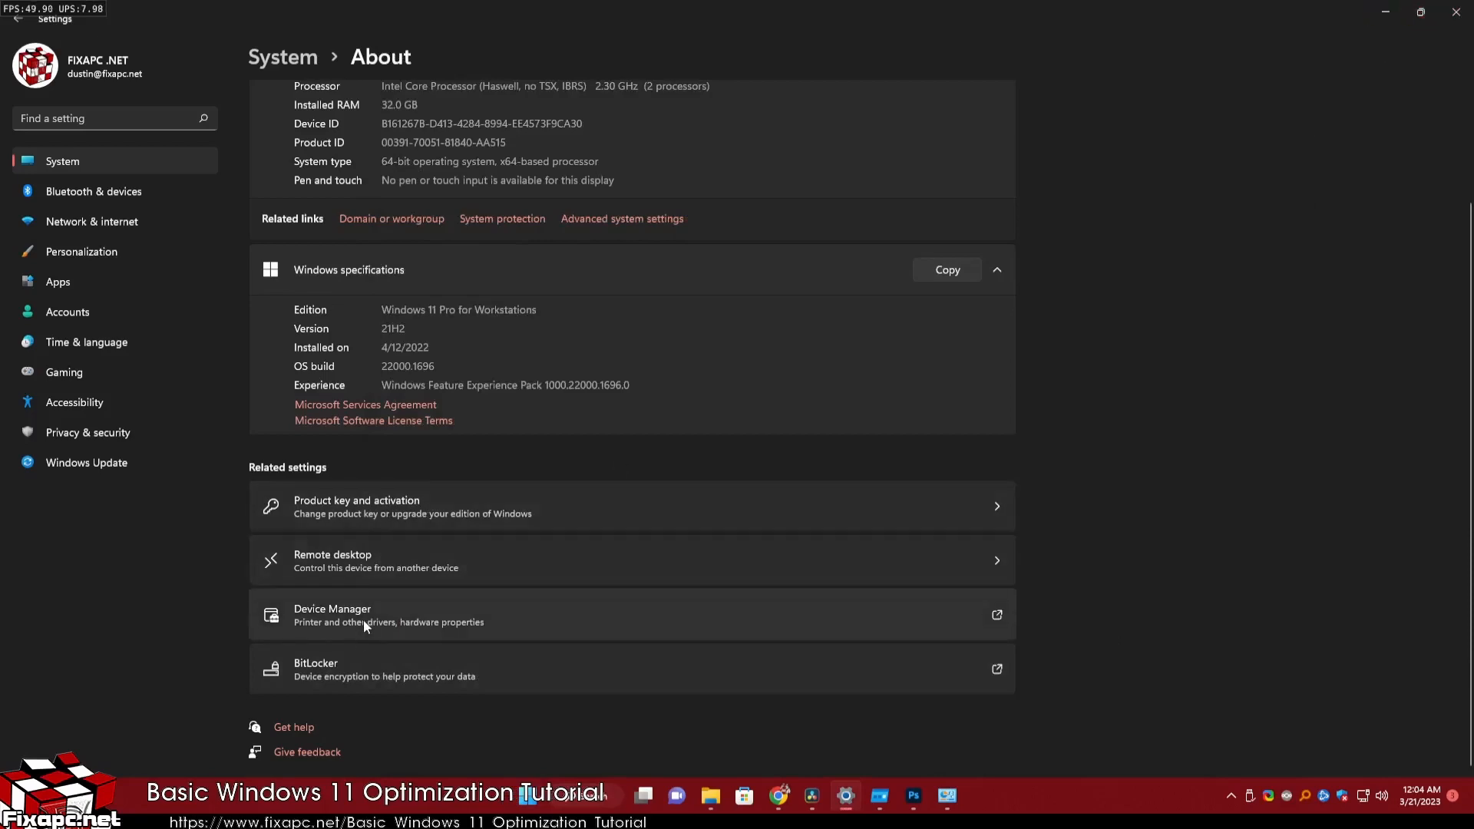
click(1456, 12)
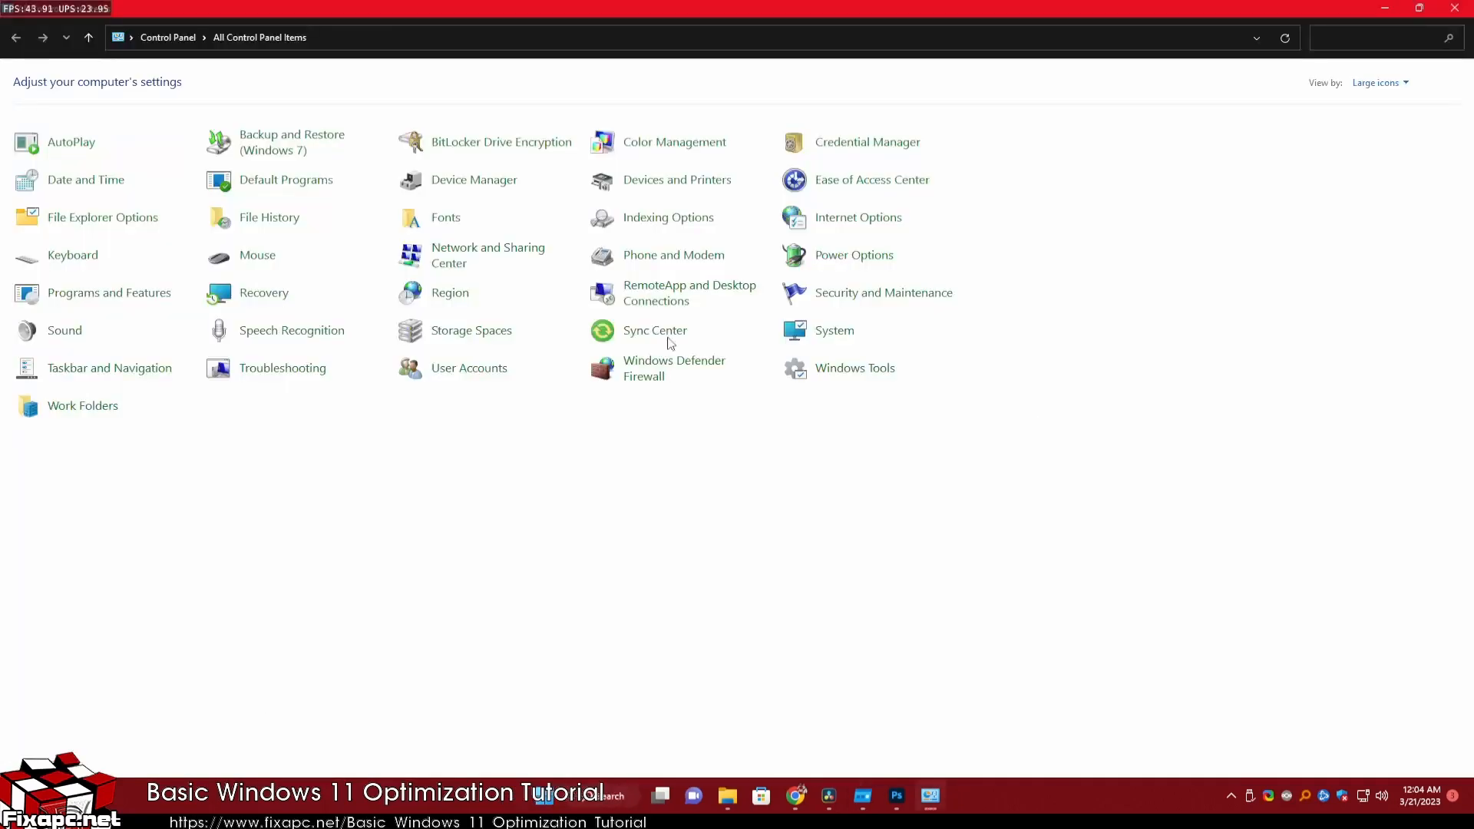
click(1455, 8)
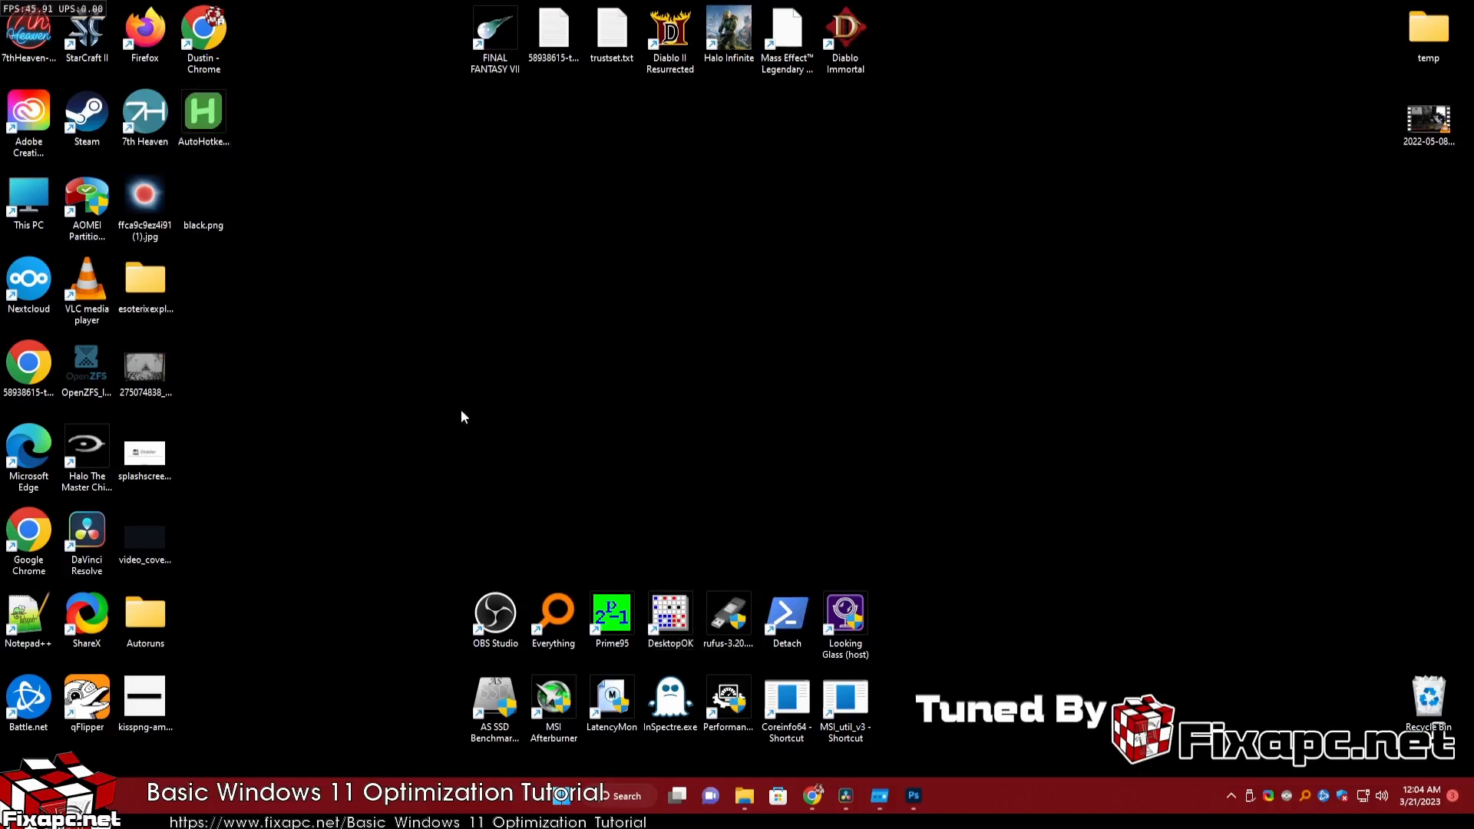
Step: Find the Autoruns folder on the desktop and cut it
click(170, 367)
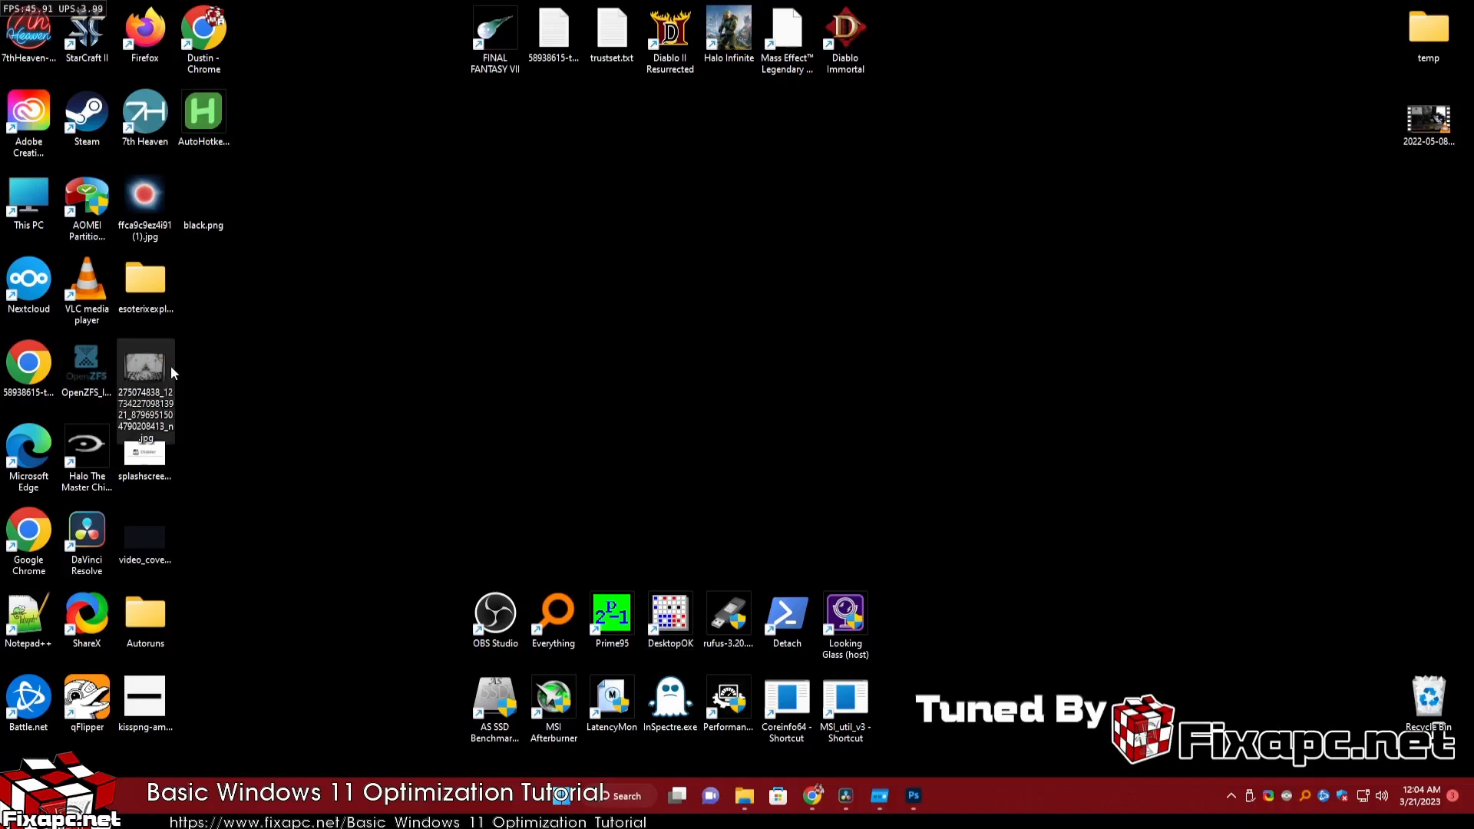
key(a)
key(s)
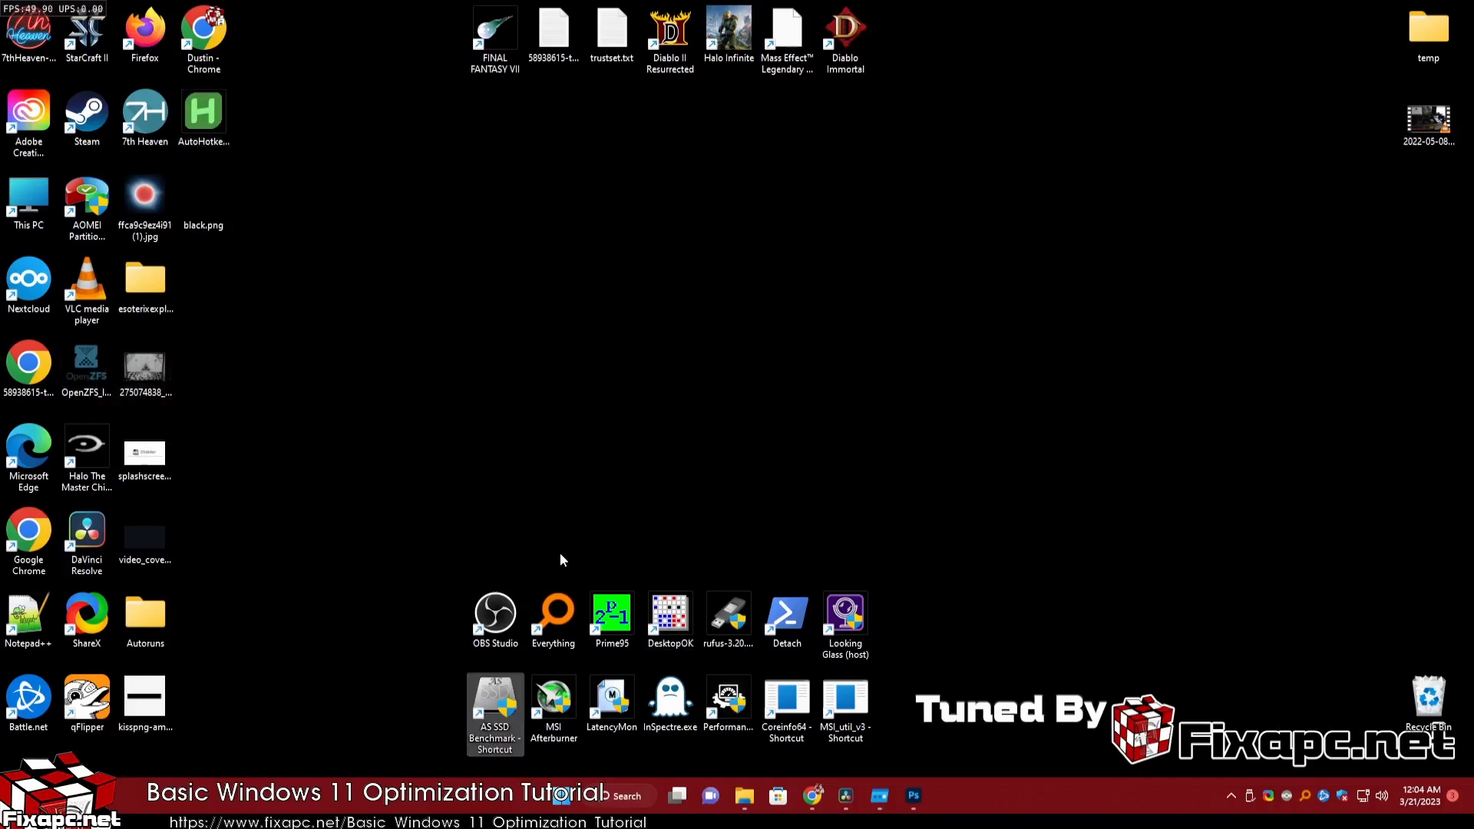
key(a)
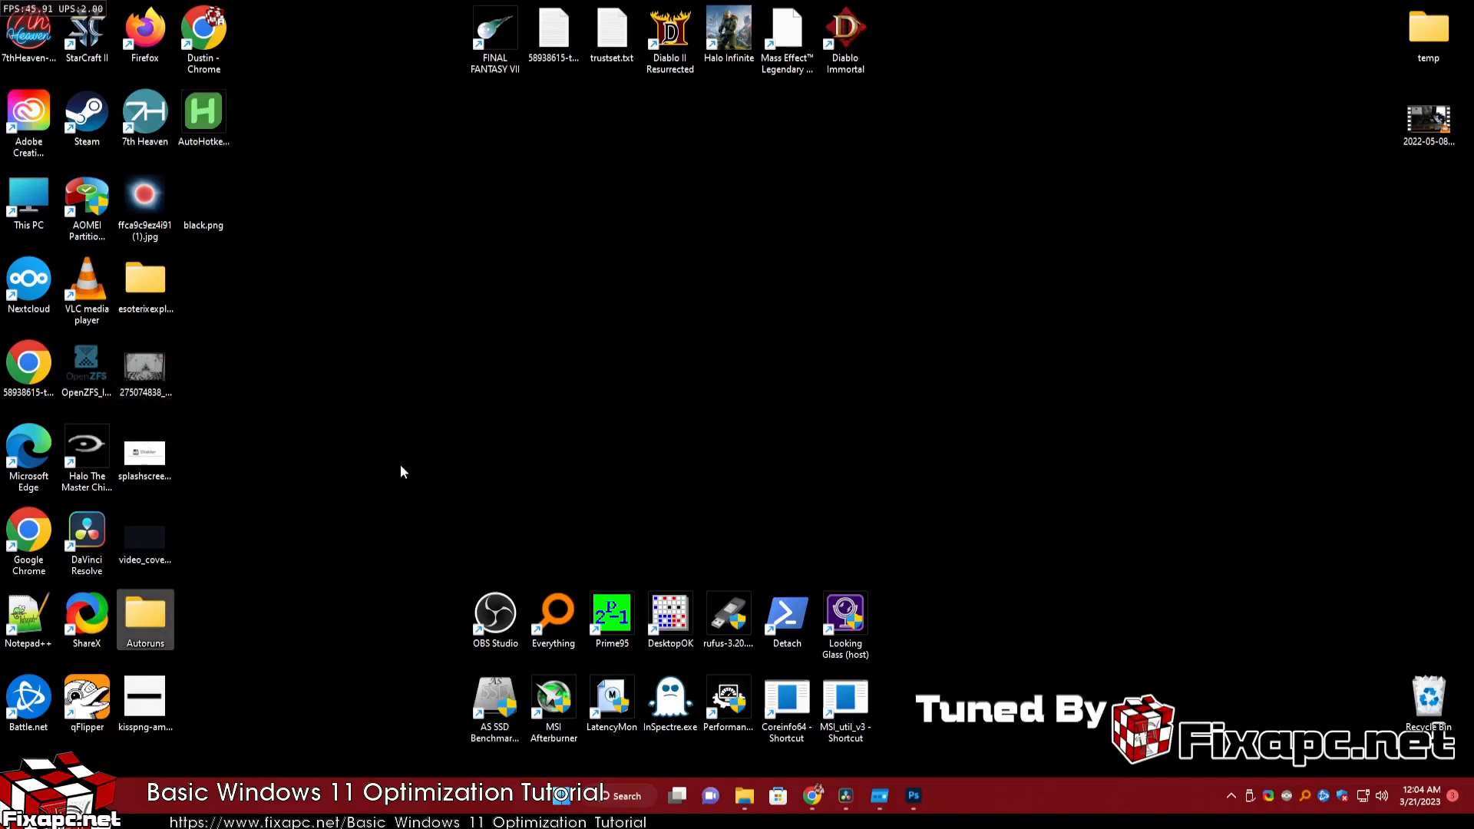
key(ctrl+x)
key(super)
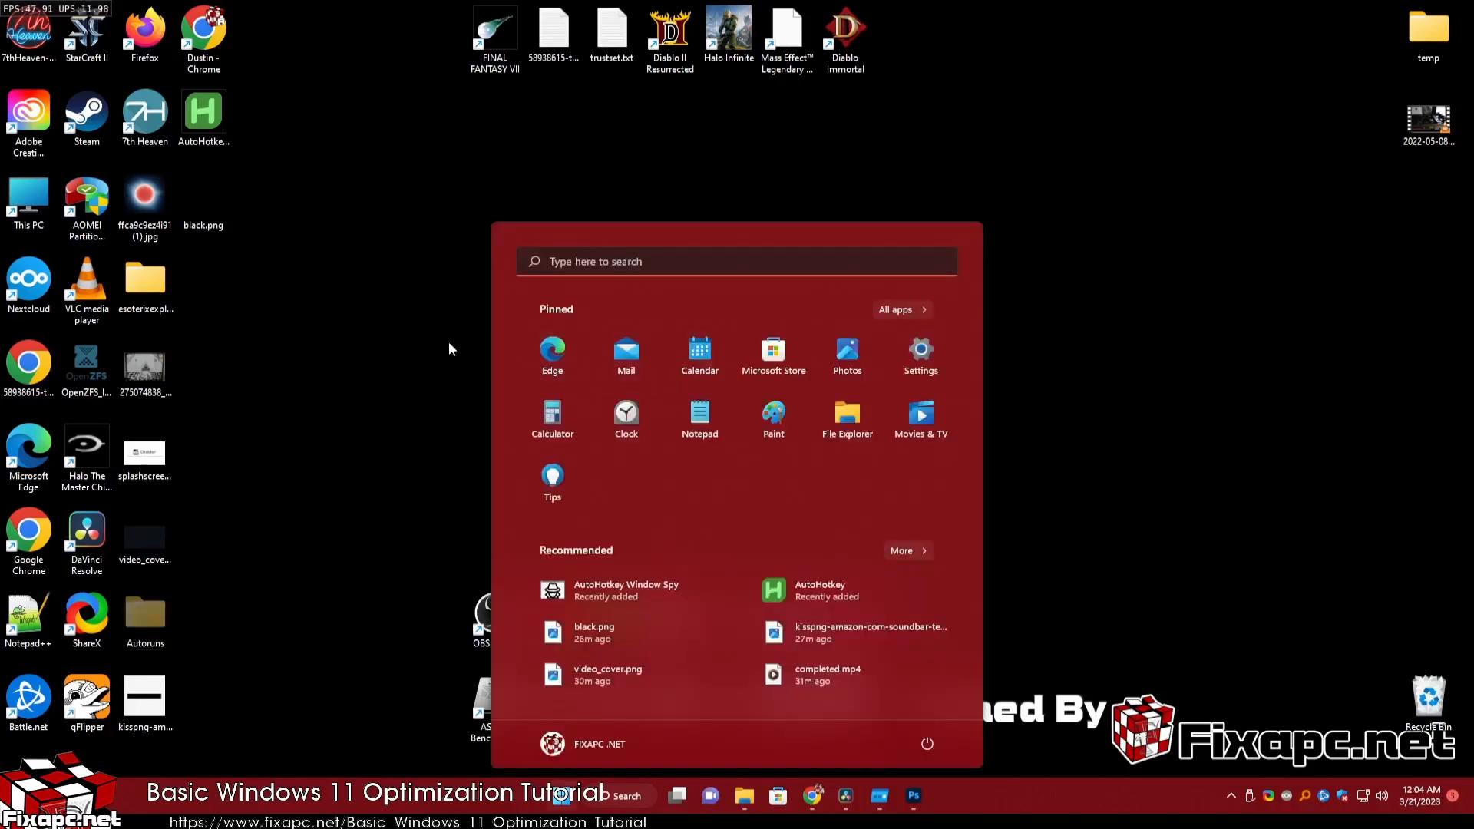
key(super)
key(super)
key(super)
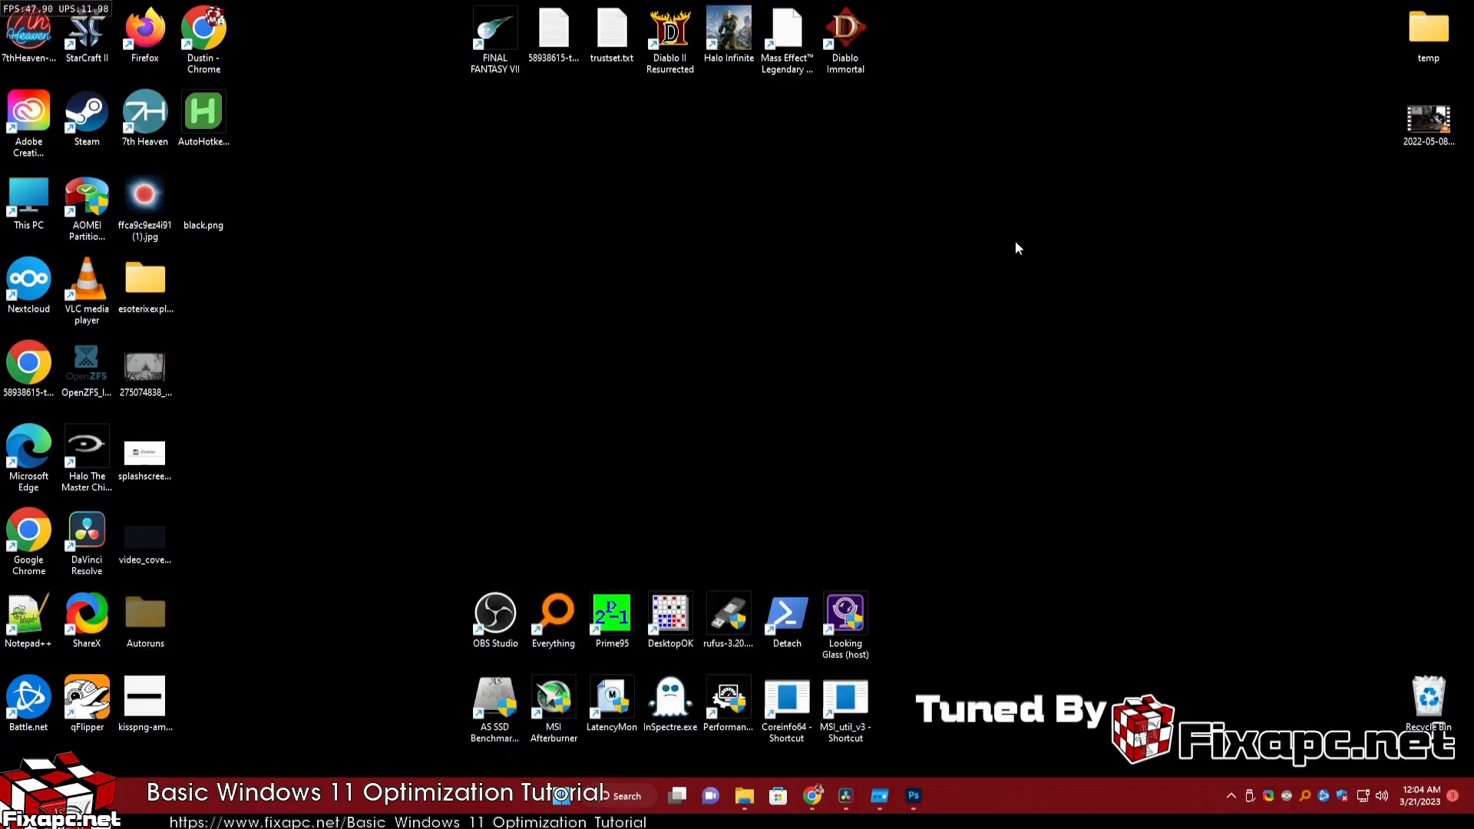
Step: Open Local Disk (C:) in File Explorer and paste the cut Autoruns folder into its root
key(super)
click(814, 434)
double_click(670, 303)
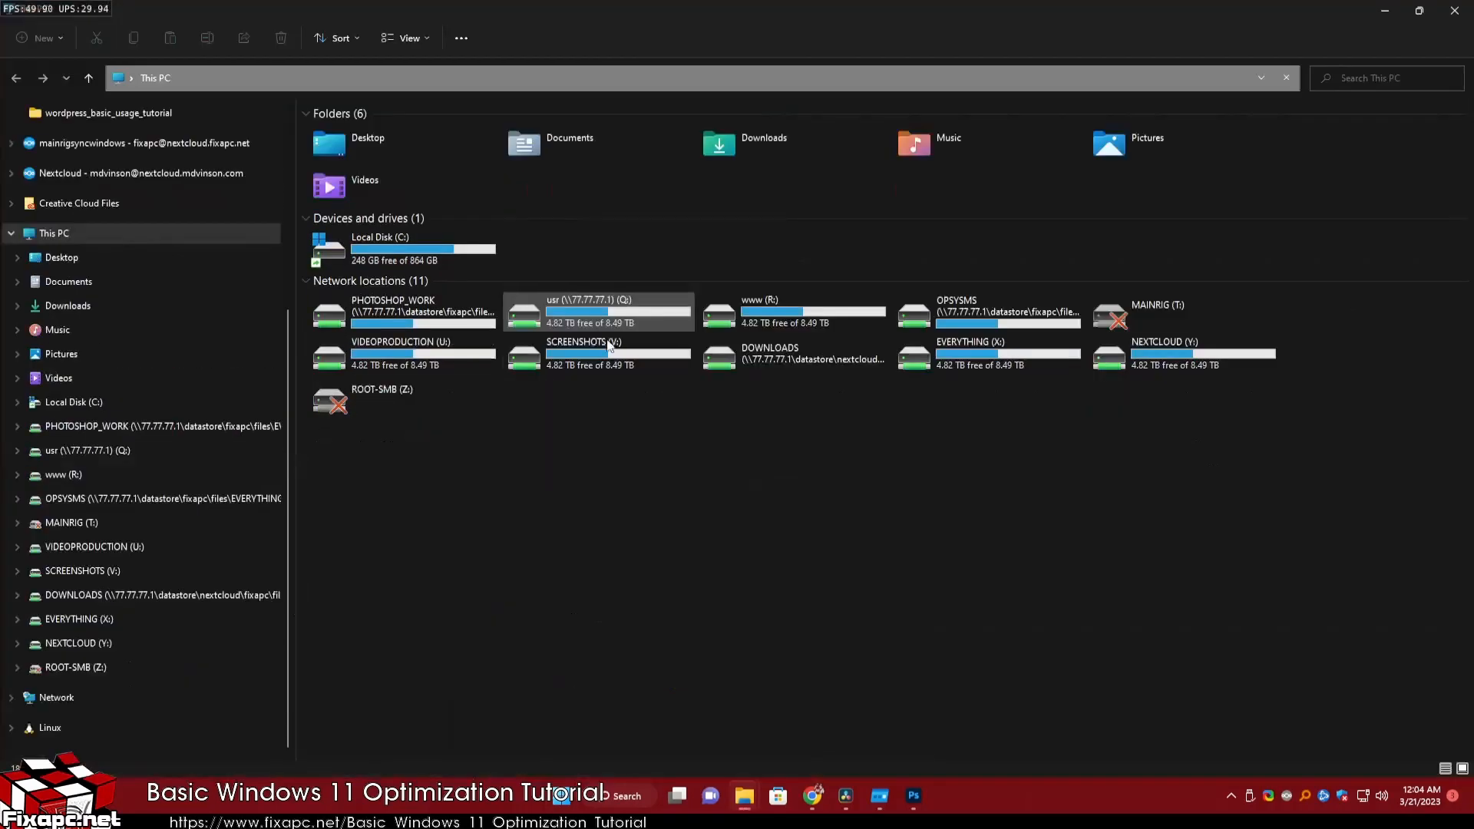
click(427, 261)
double_click(427, 260)
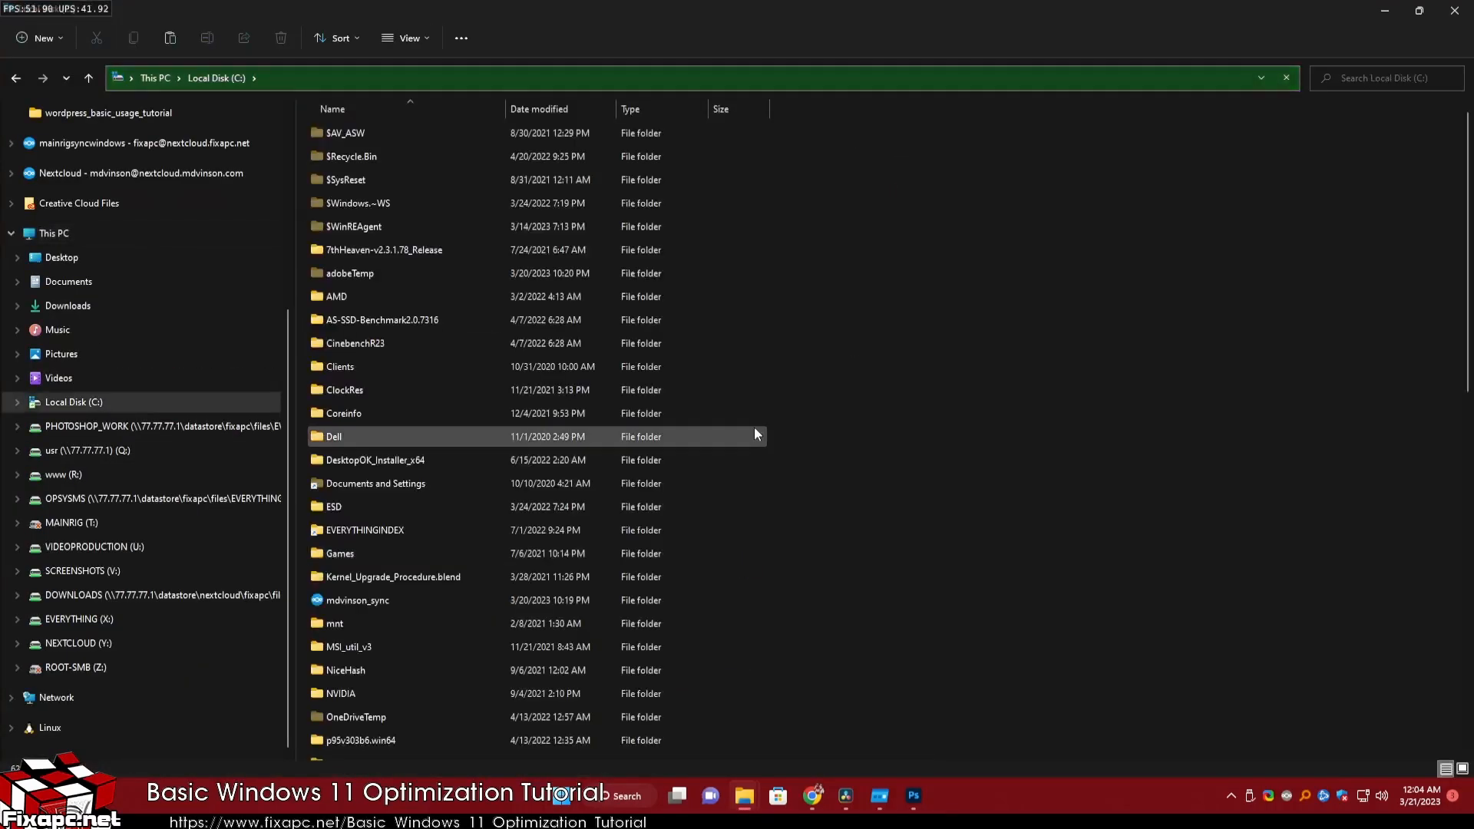
key(ctrl+v)
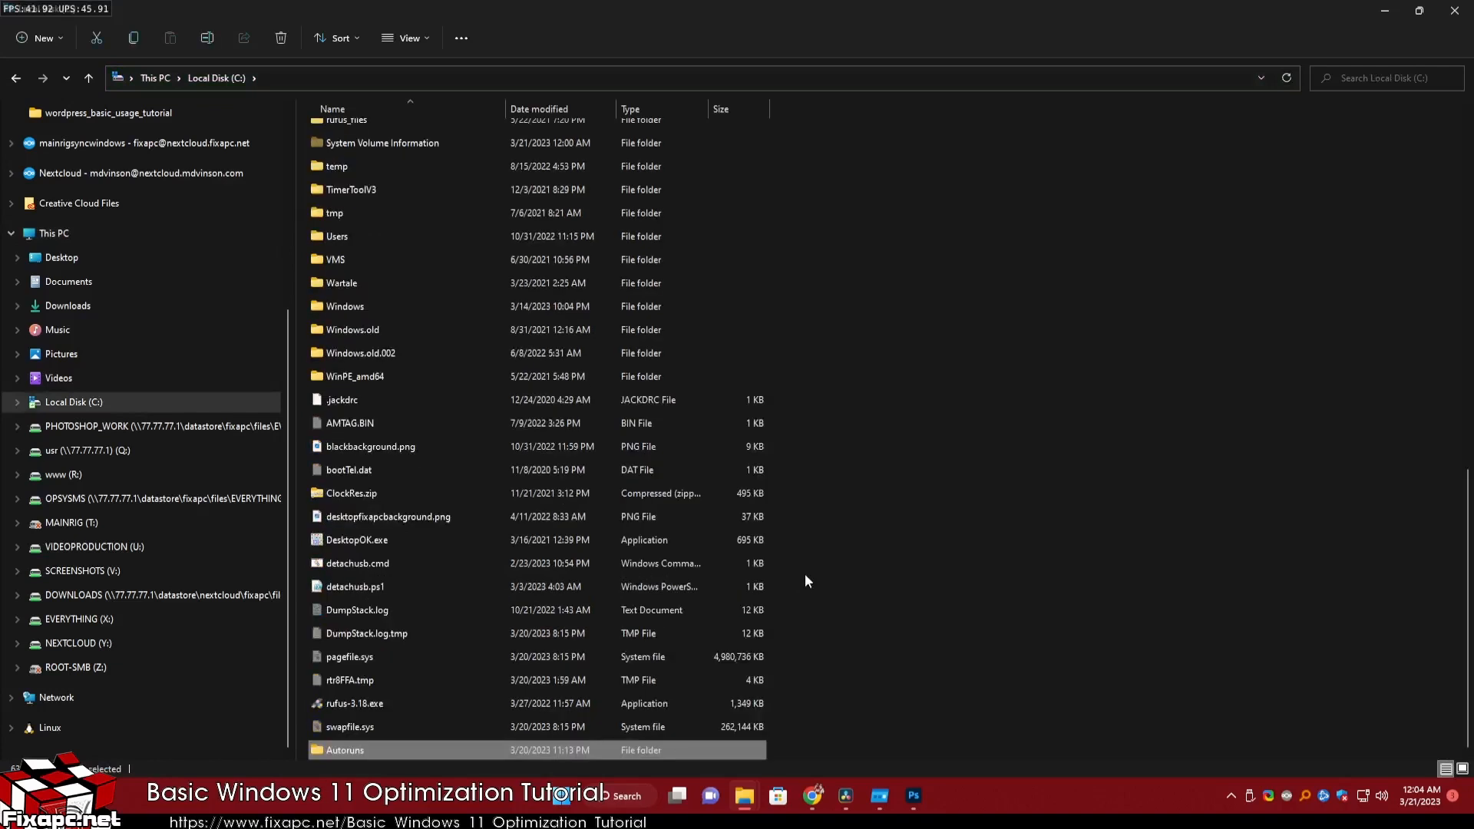
Step: Open the Autoruns folder on Local Disk (C:) and select Autoruns.exe
double_click(381, 753)
click(362, 140)
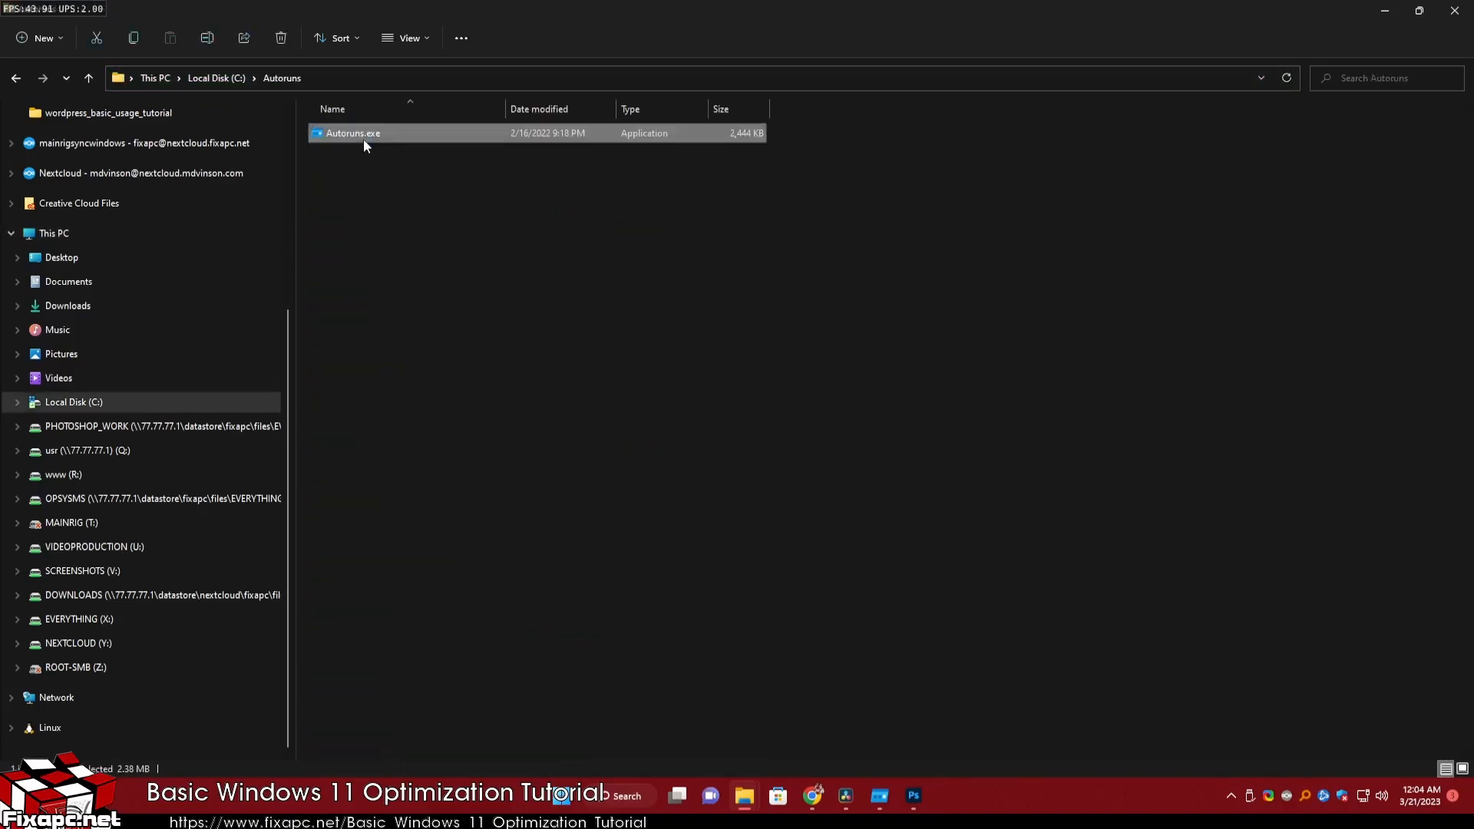
right_click(363, 139)
click(496, 306)
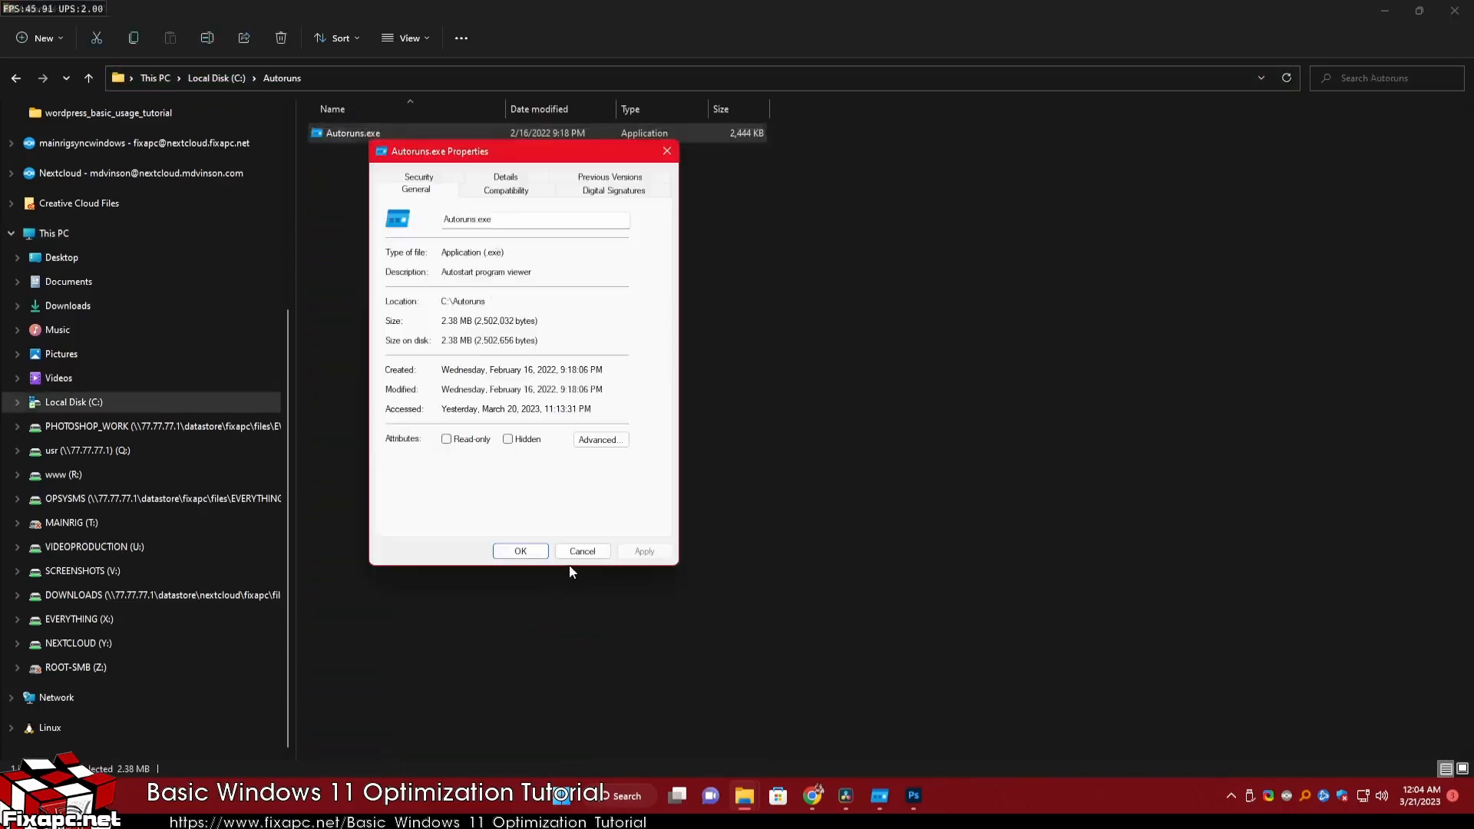
click(578, 551)
Step: Create a desktop shortcut for Autoruns.exe and close the File Explorer window
right_click(376, 136)
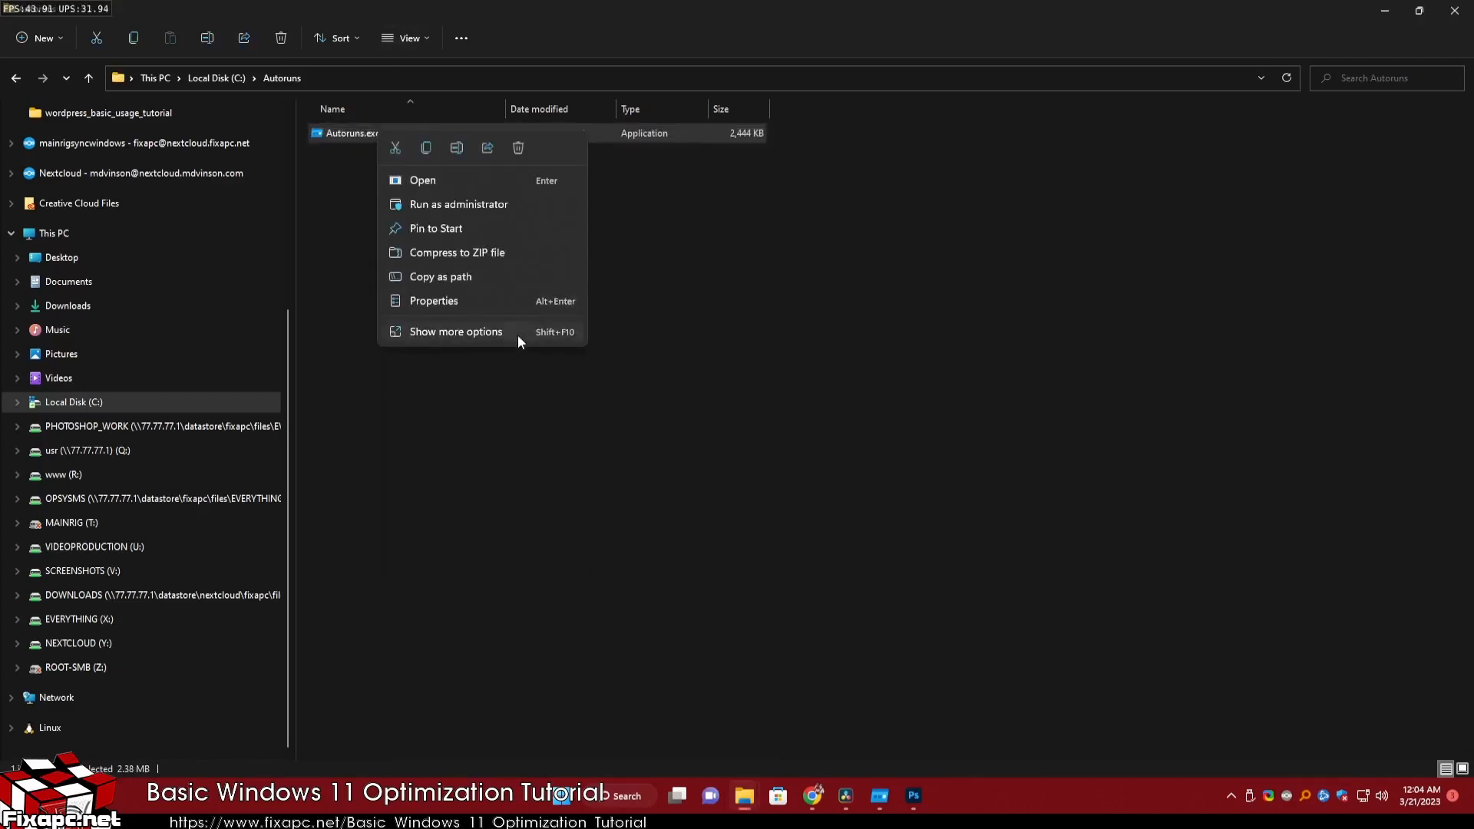
click(514, 335)
mouse_move(511, 326)
click(720, 366)
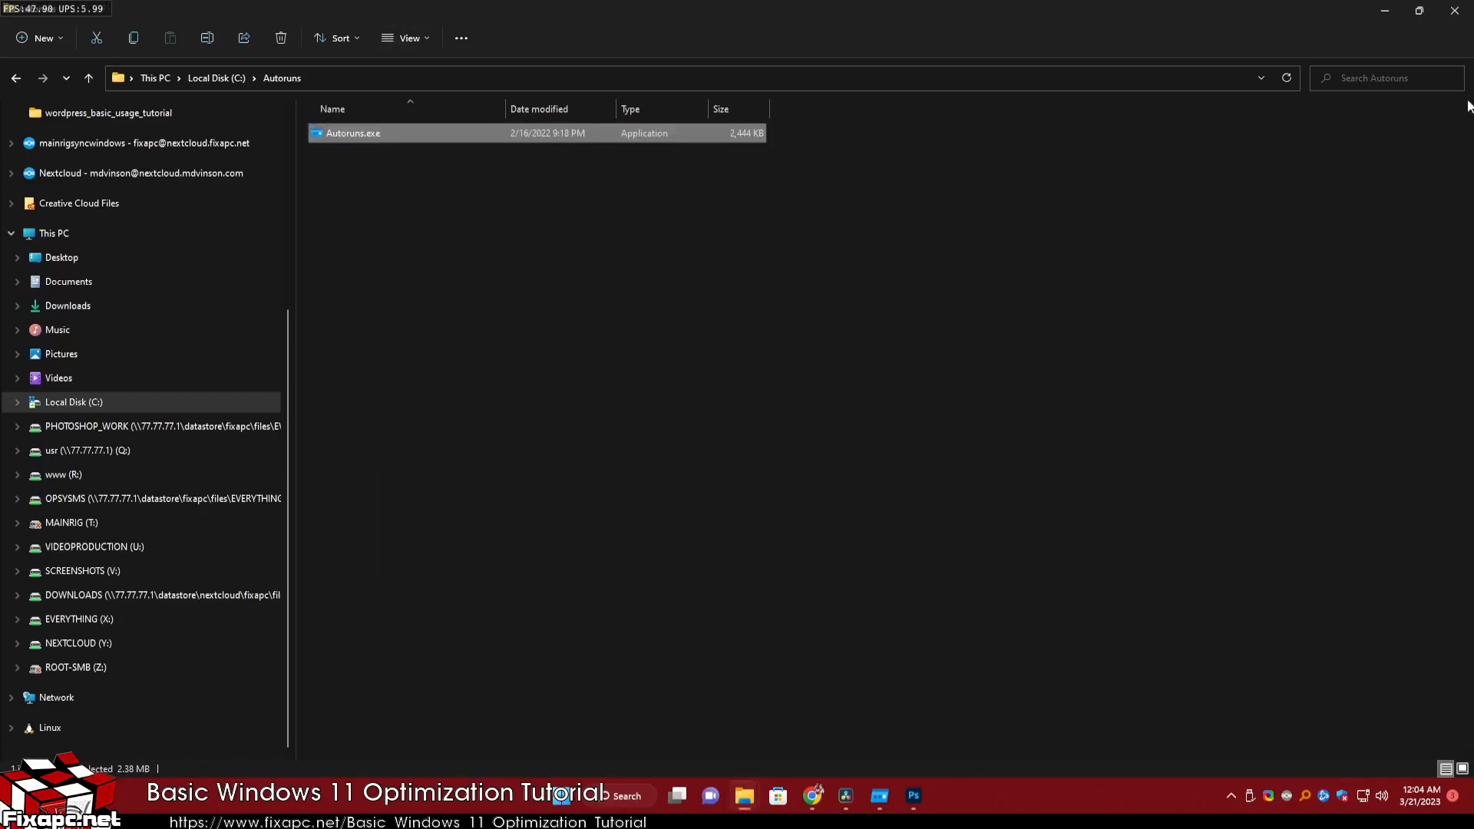
click(1454, 11)
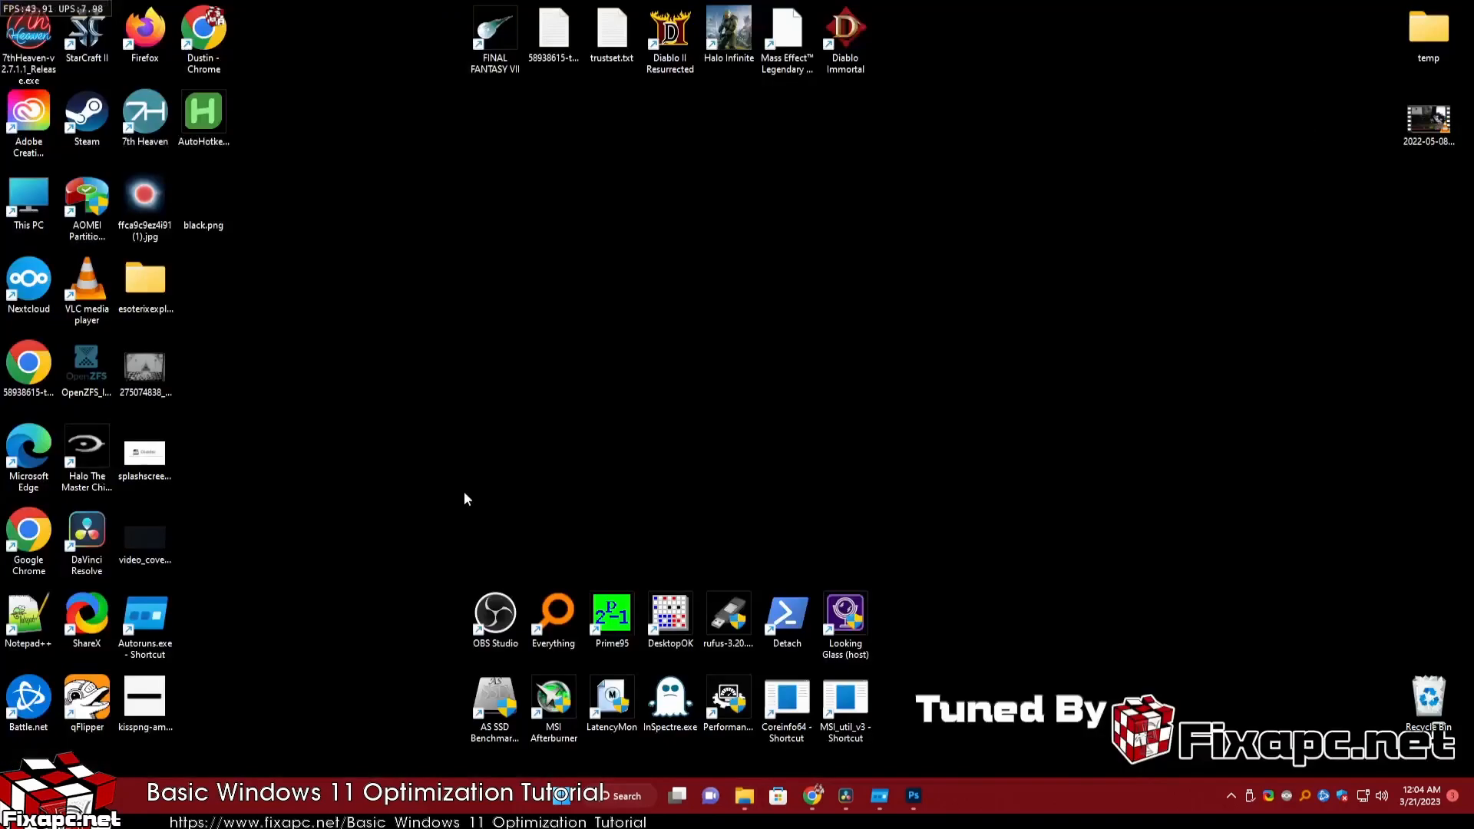
Step: Move the Autoruns.exe shortcut to an empty area of the desktop and run it as administrator in a maximized window
drag(162, 634, 977, 634)
right_click(954, 626)
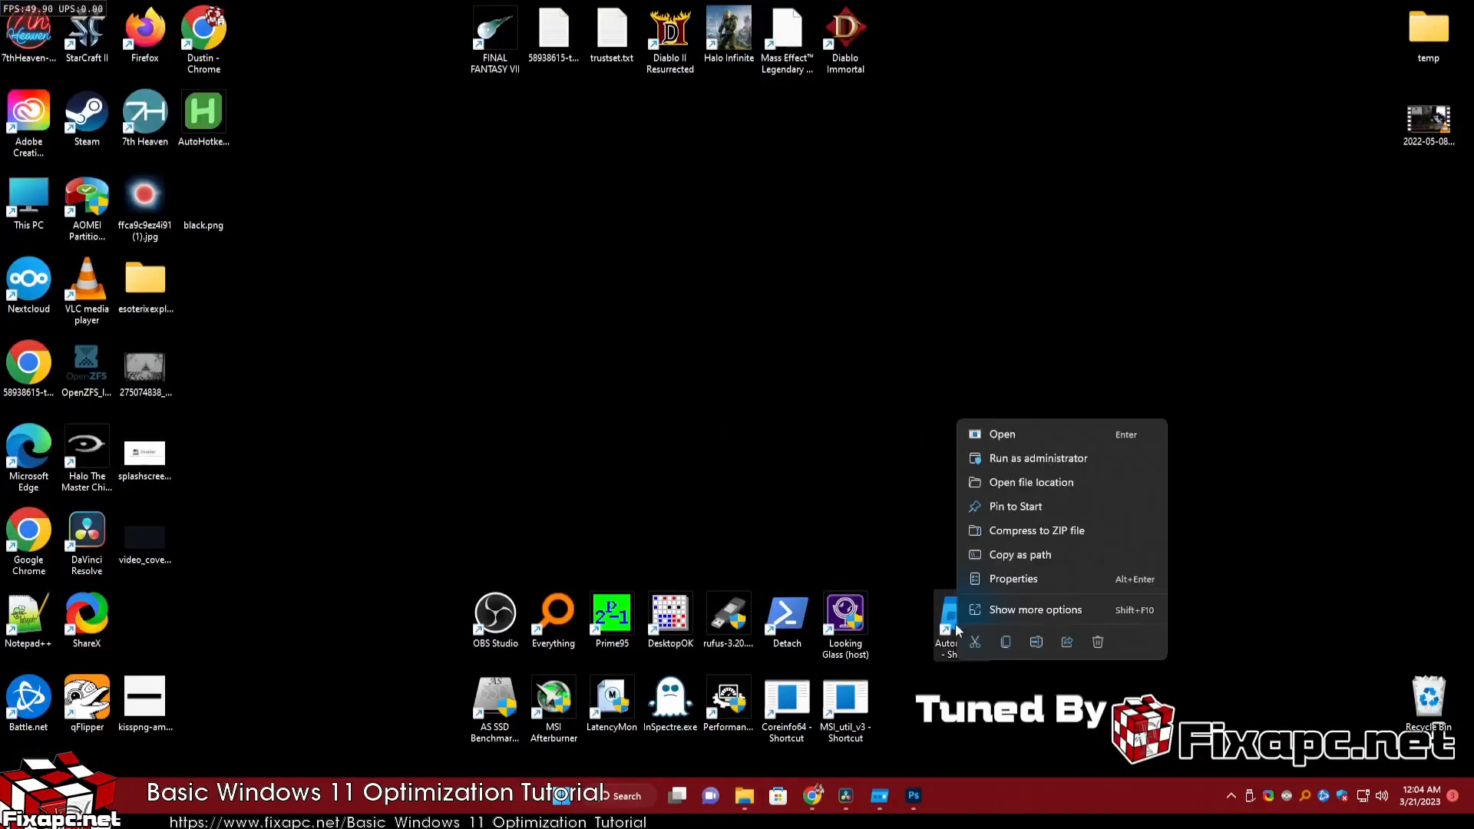
click(1031, 456)
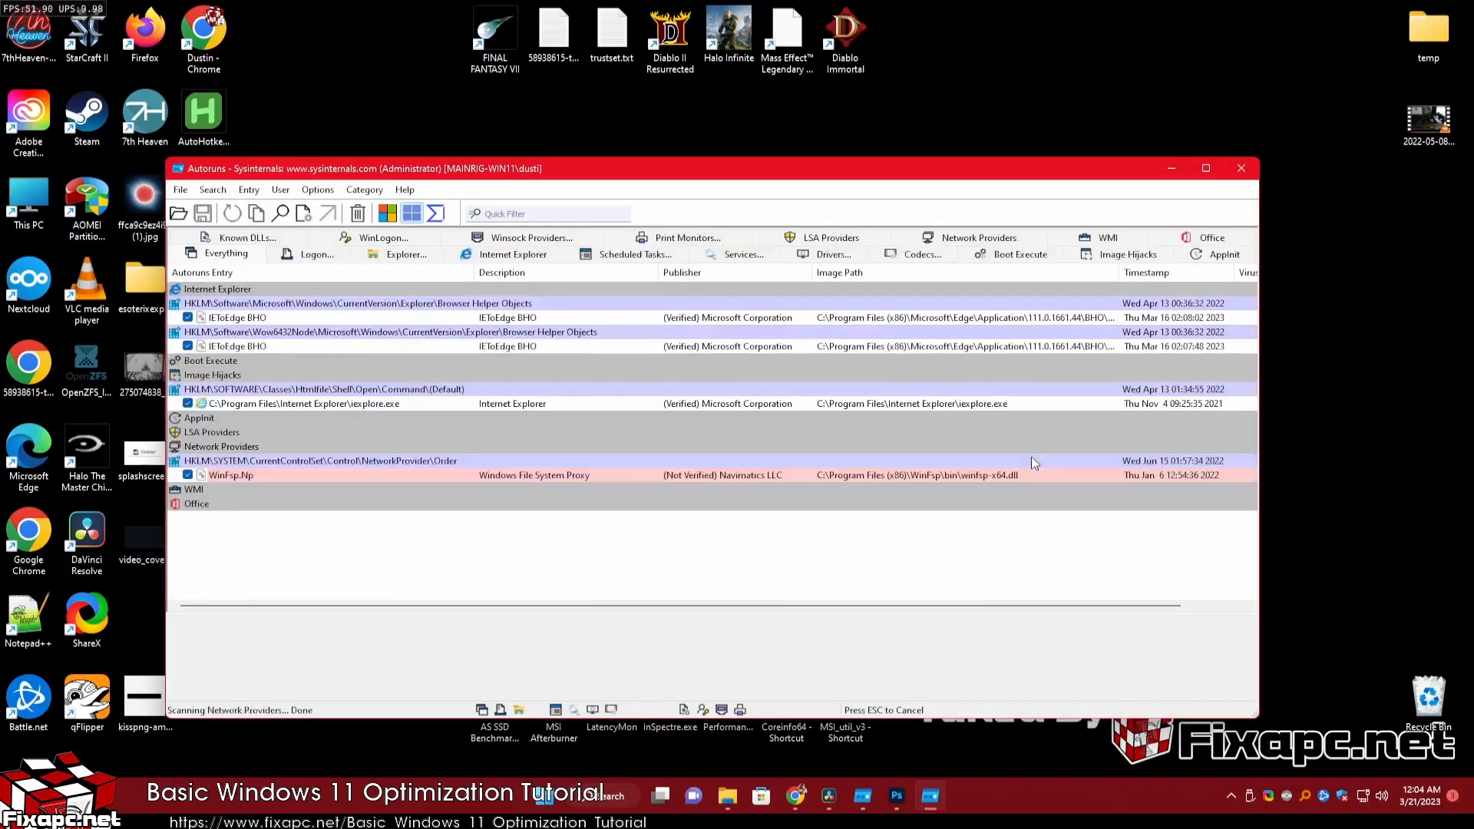
double_click(744, 178)
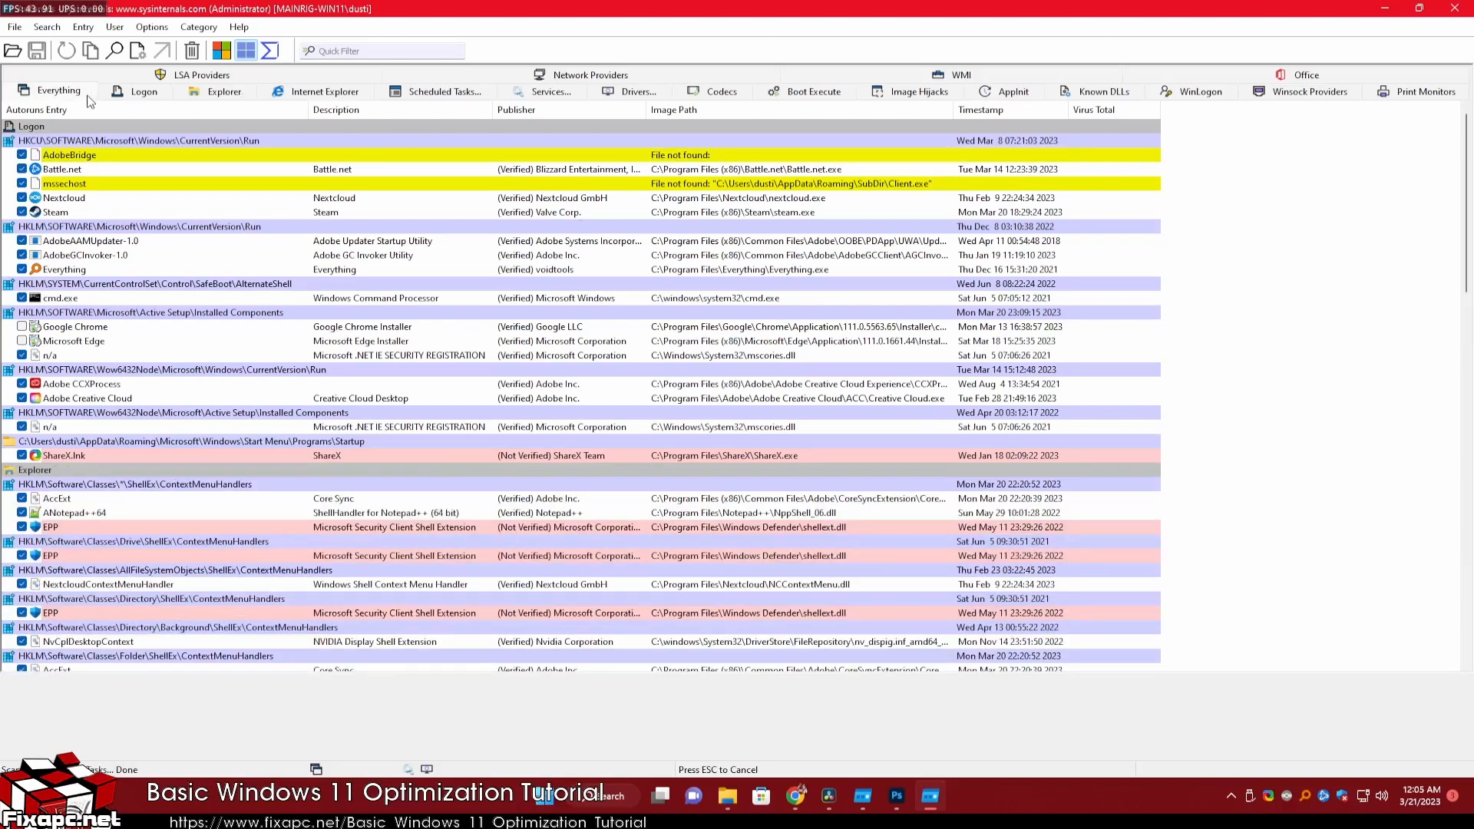
Step: Review the Autoruns startup entries by category, from Logon and Explorer through Services, Codecs, Boot Execute and Image Hijacks, ending on Scheduled Tasks
click(142, 95)
click(227, 92)
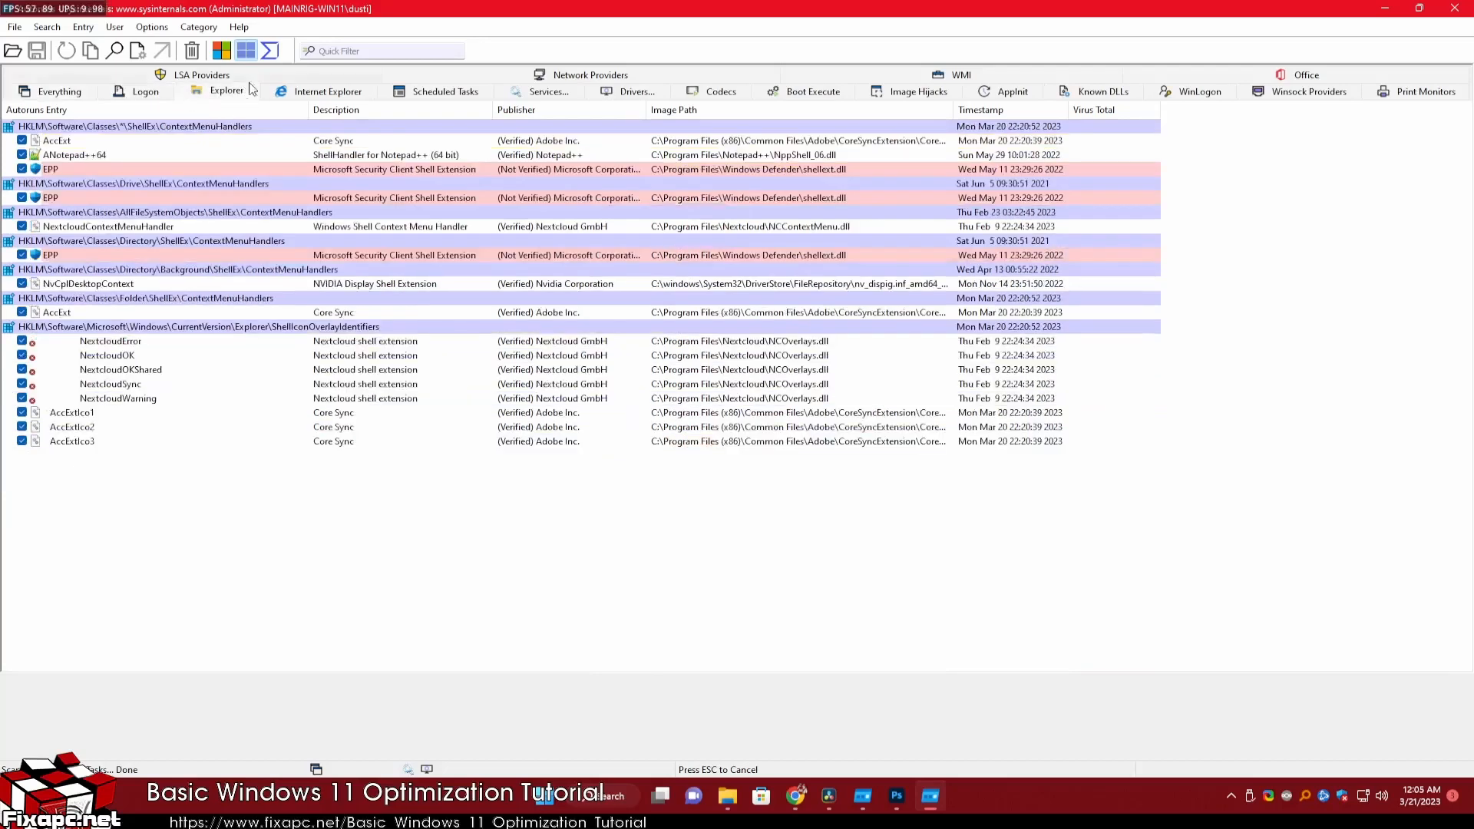
click(315, 93)
click(473, 93)
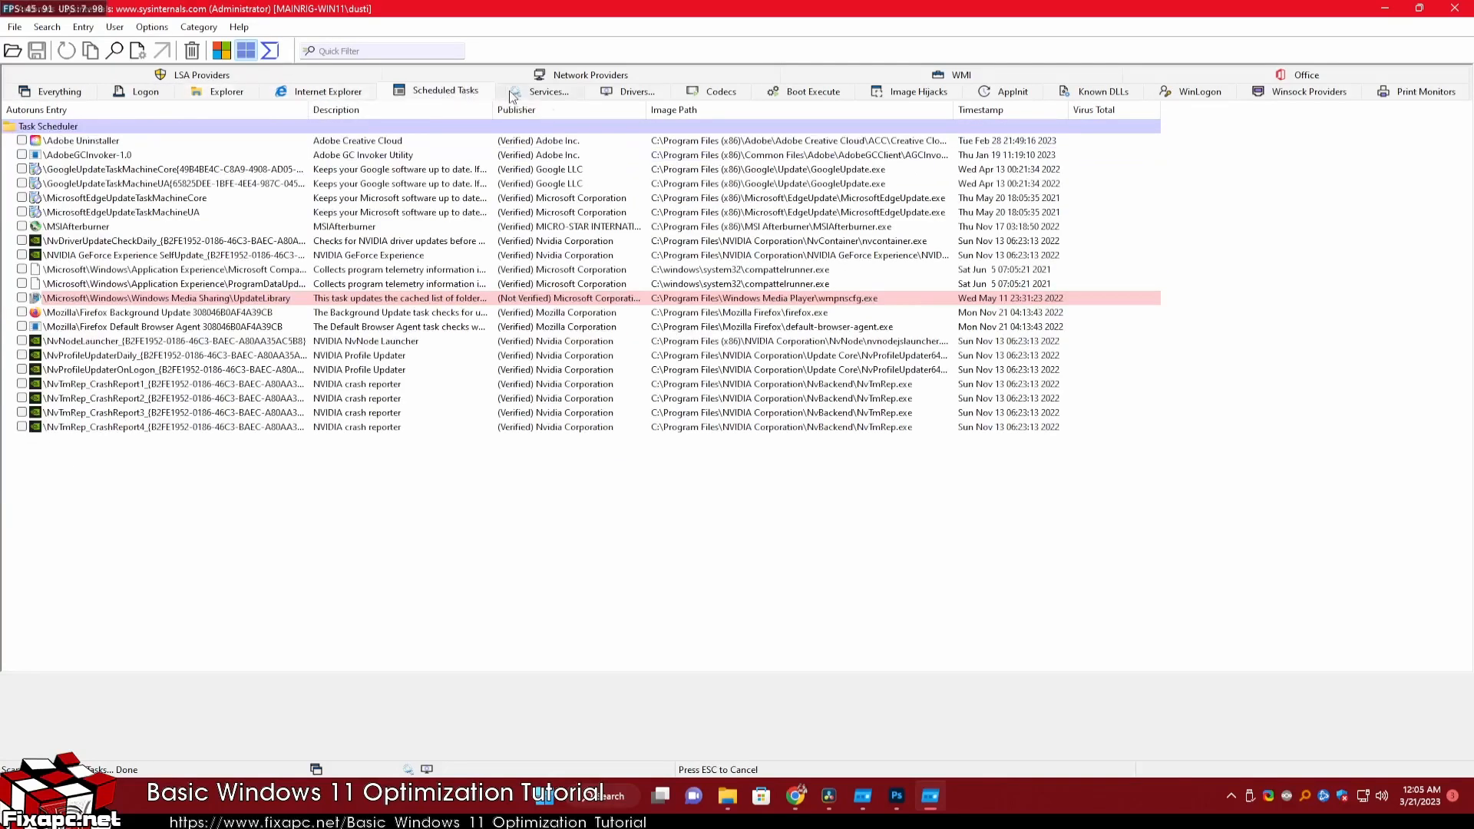
click(539, 91)
click(746, 94)
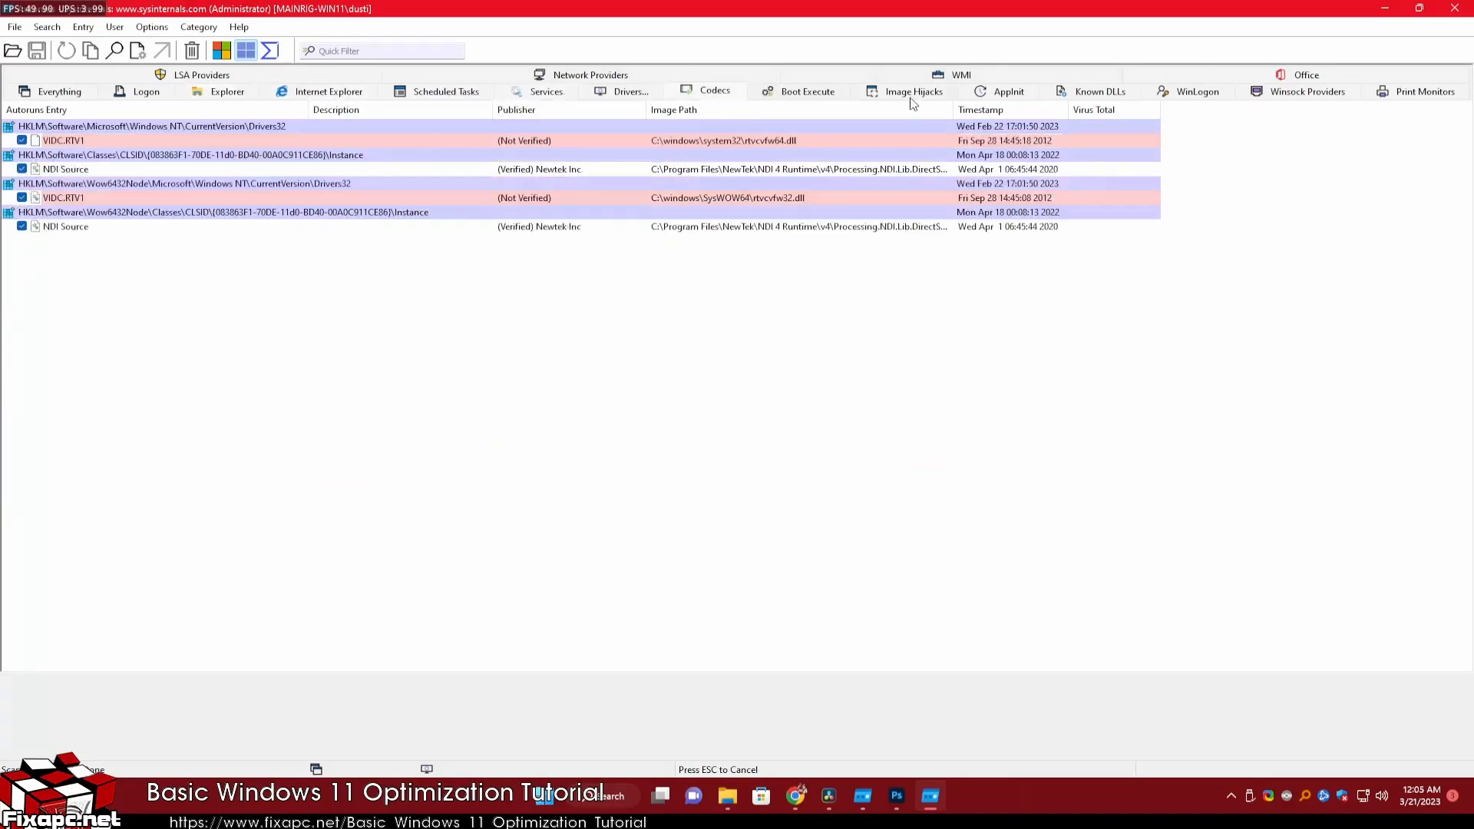
click(783, 93)
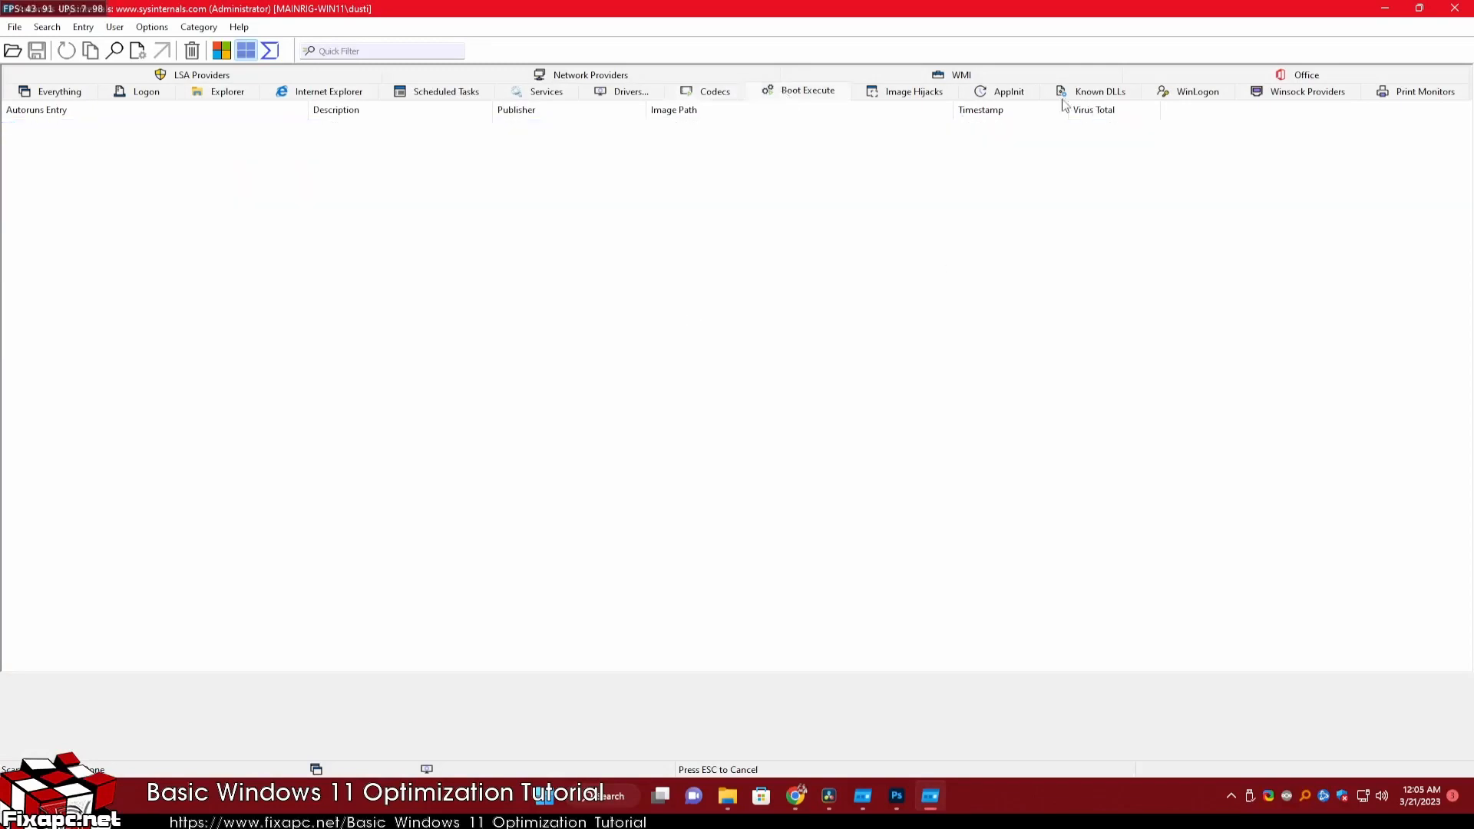
click(944, 96)
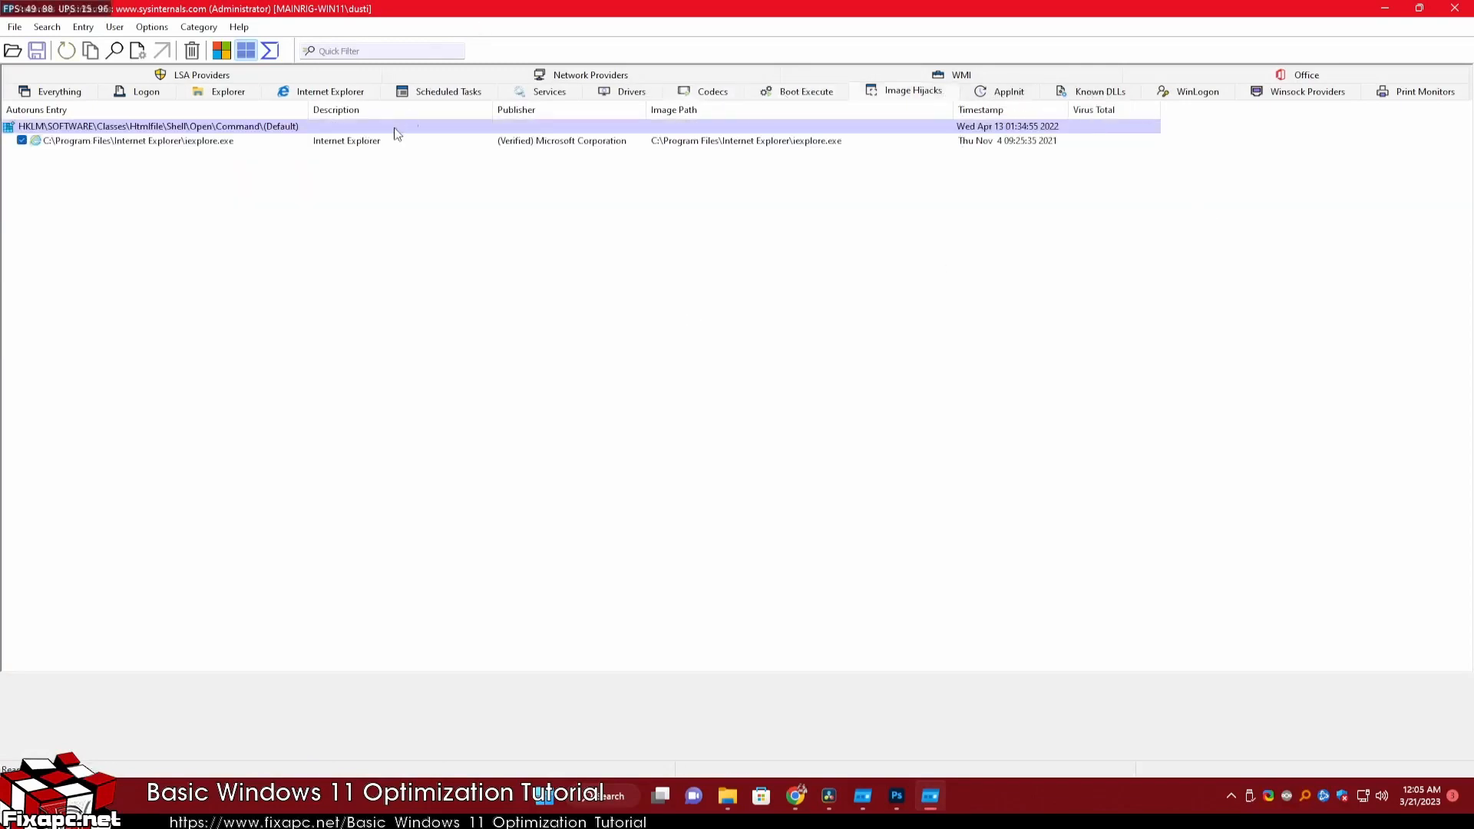
click(547, 76)
click(470, 77)
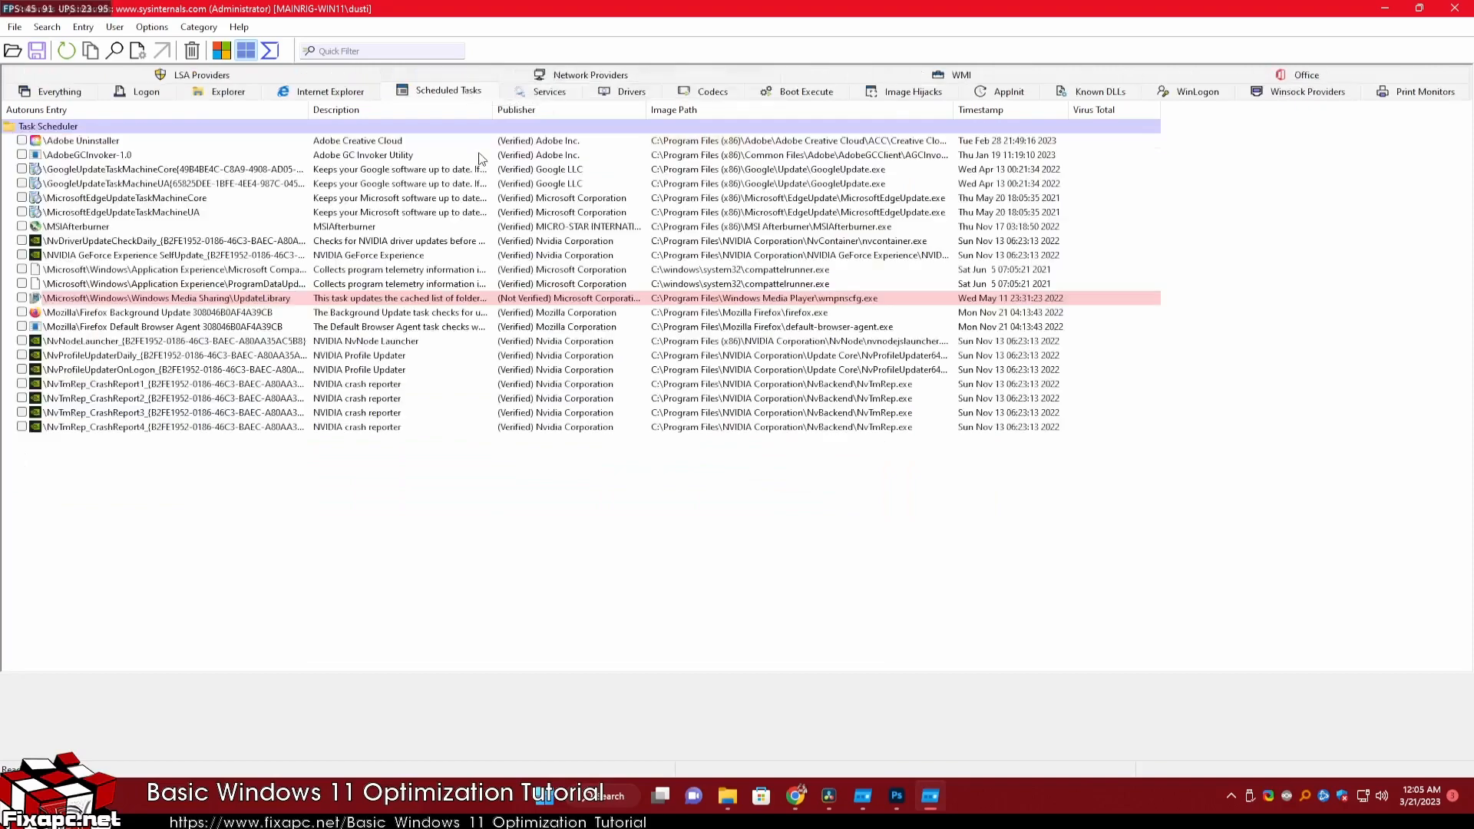